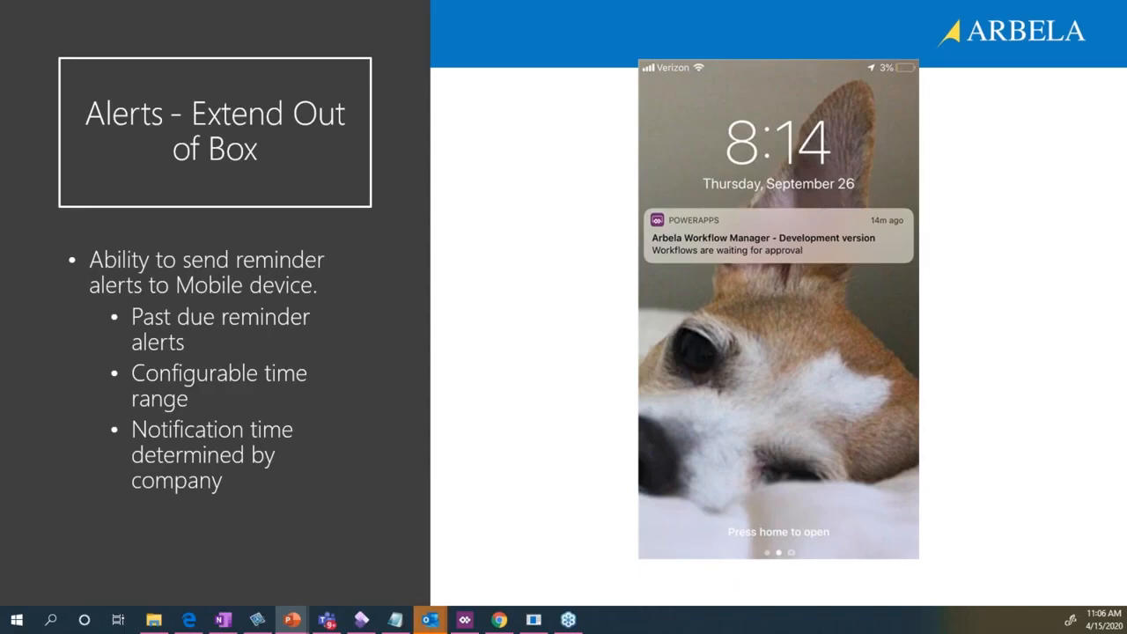
Switch from the presentation to the Finance and Operations browser window, return to its dashboard and maximize the window
key(Right)
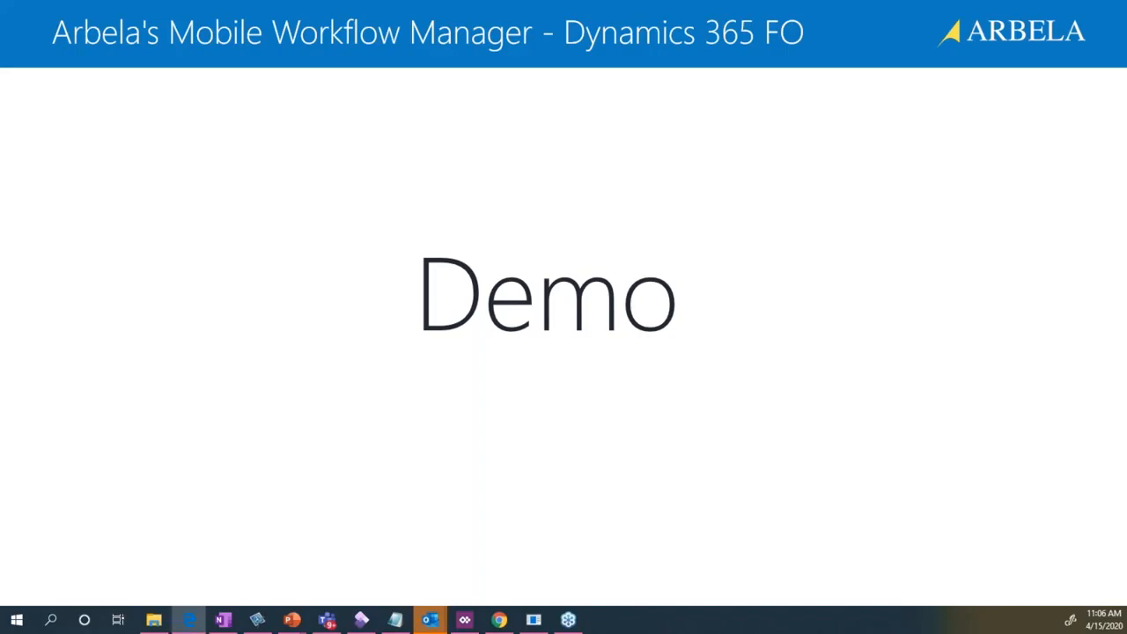
click(189, 620)
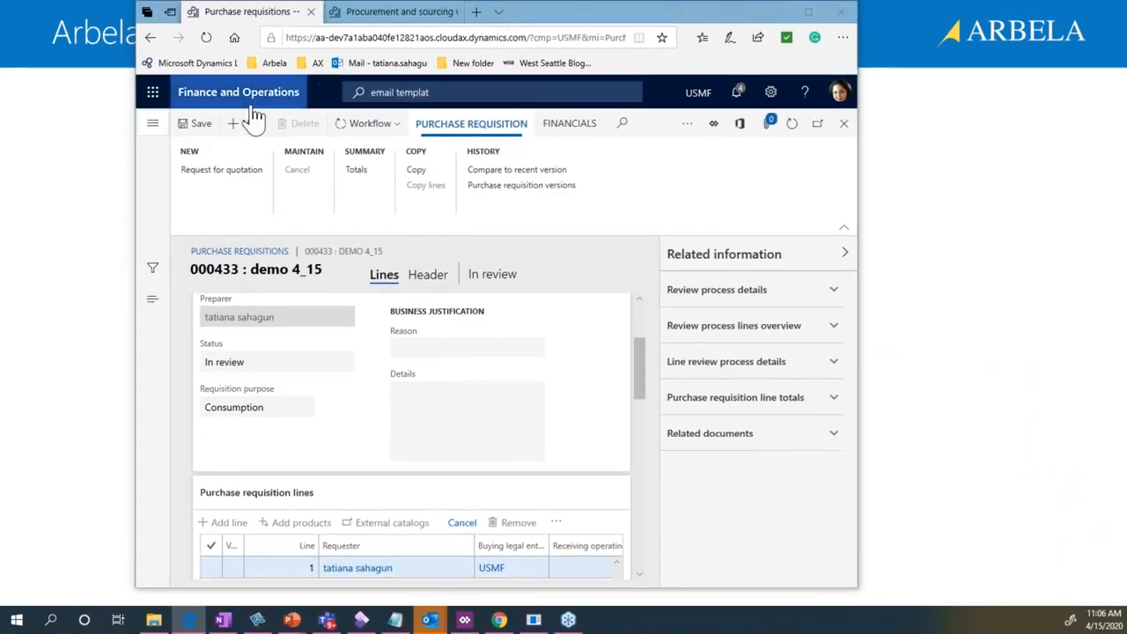
click(246, 83)
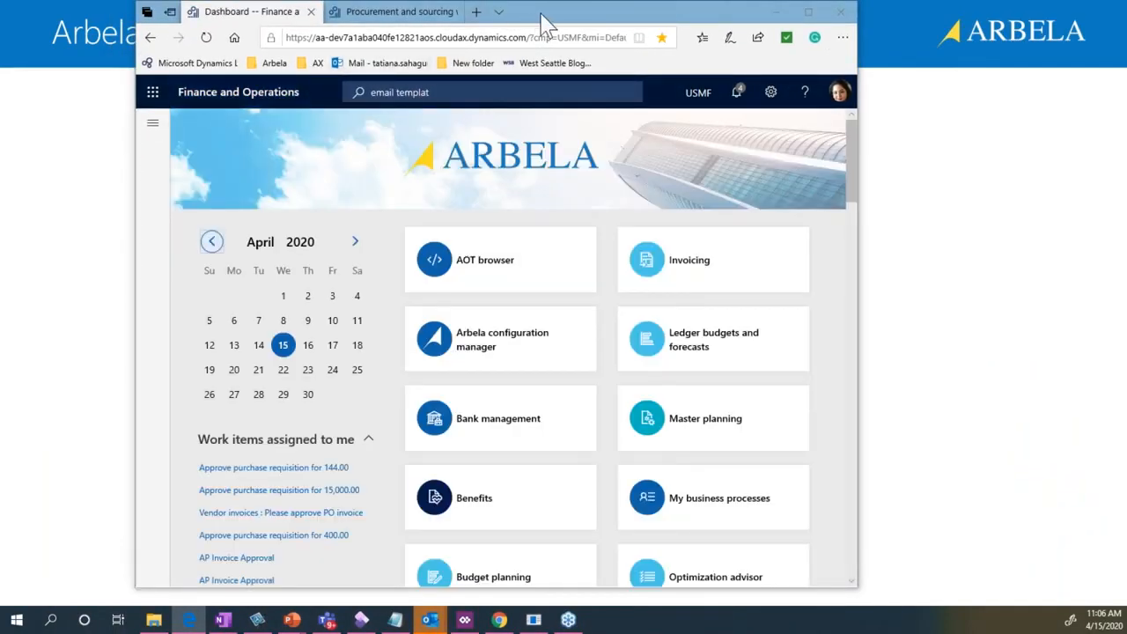
click(808, 11)
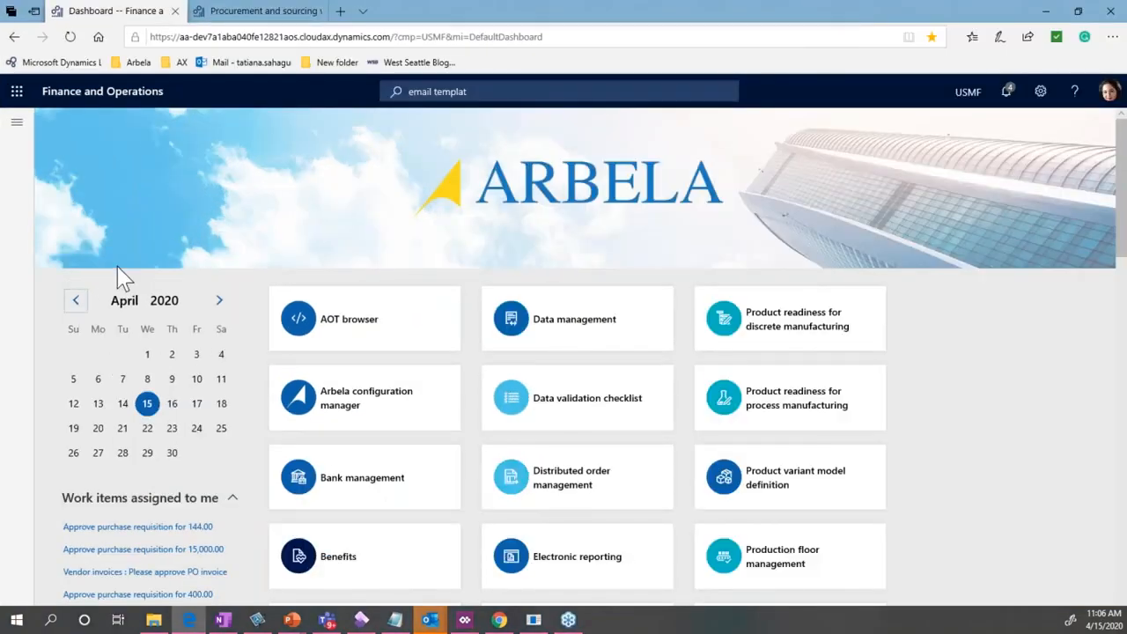
Open the list of all purchase requisitions
click(11, 134)
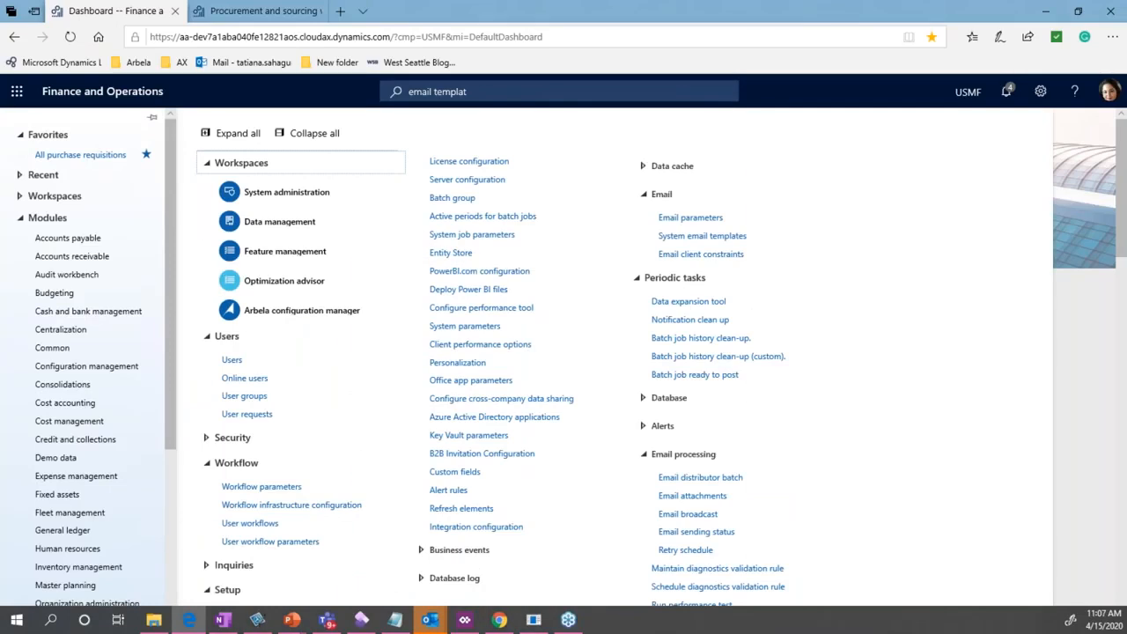
click(57, 159)
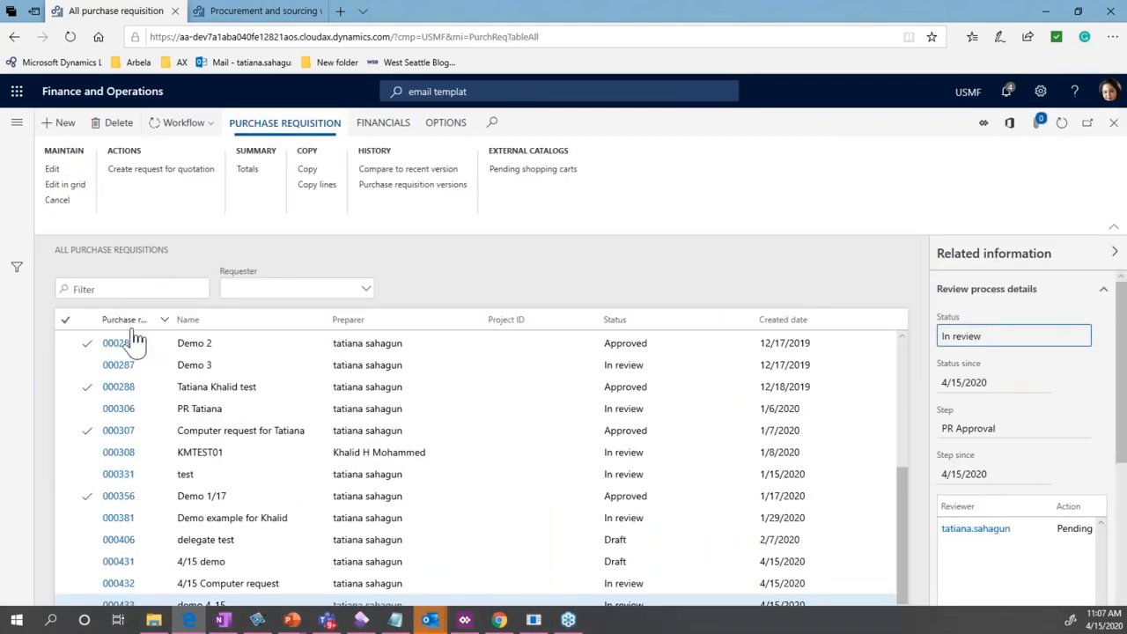
scroll(130, 343, up, 3)
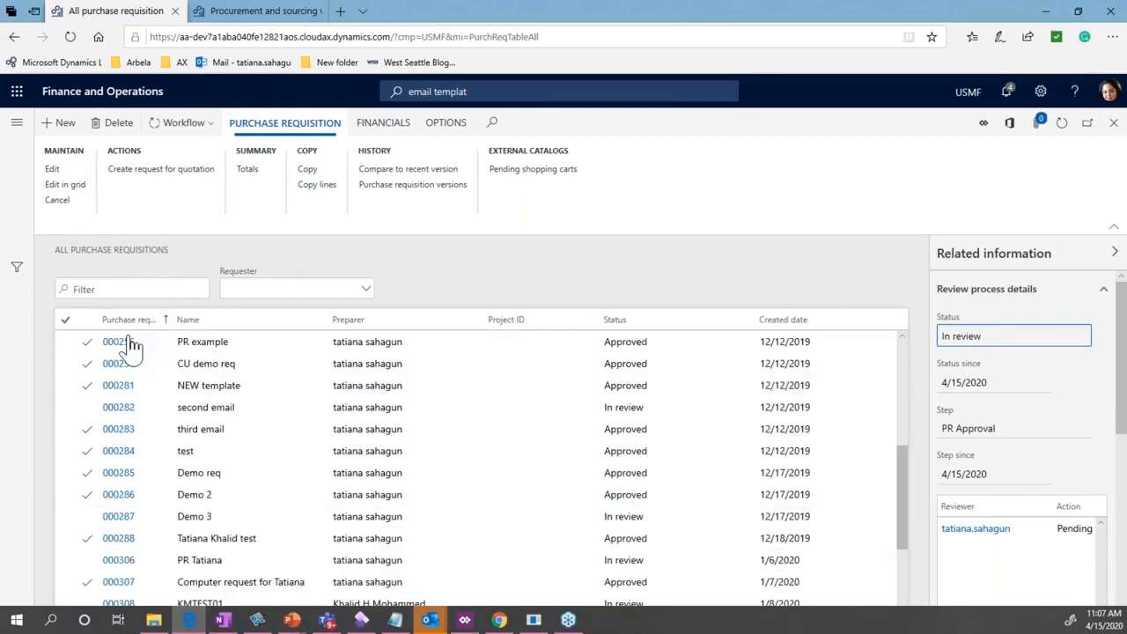
Create a purchase requisition named "PR for Demo" with General supplies as the business justification reason
click(62, 128)
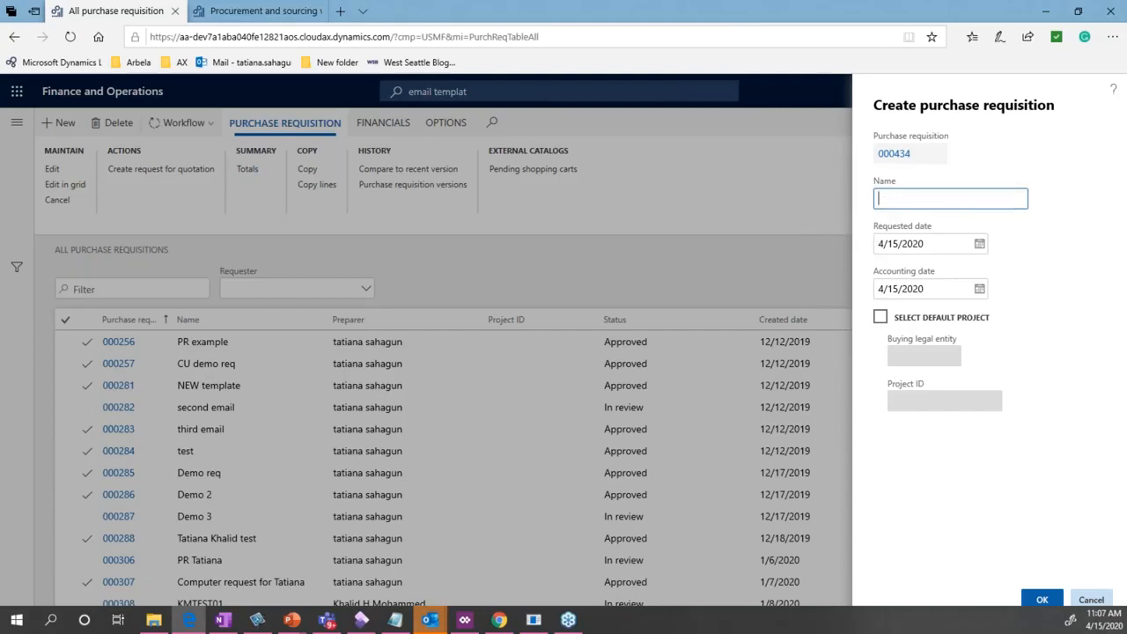
text(PR for Demo)
click(1043, 598)
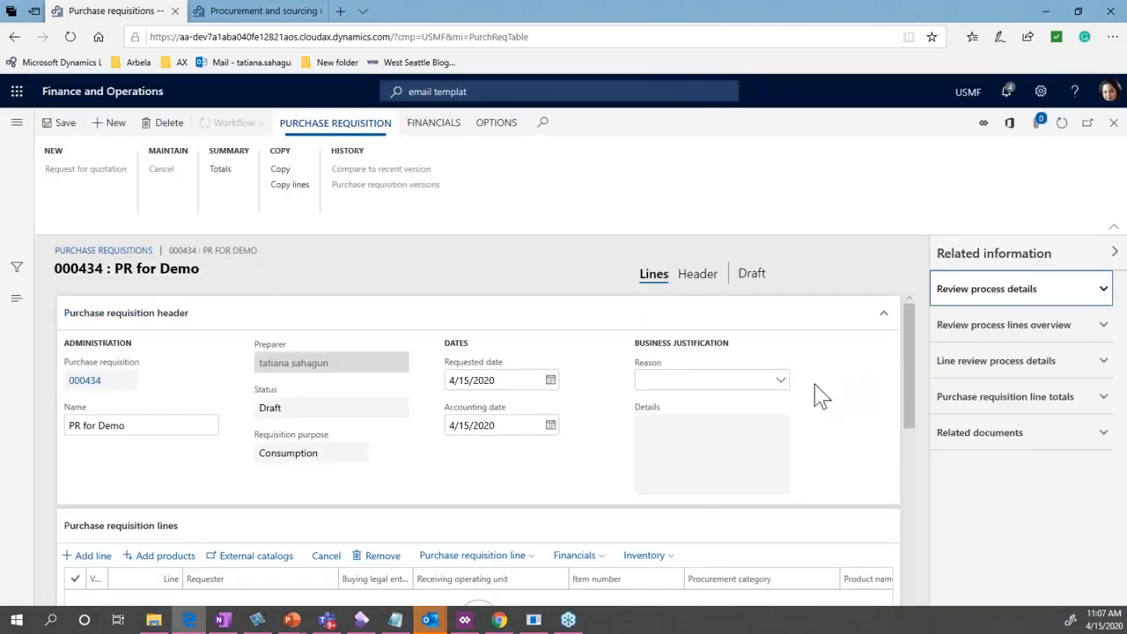
click(783, 384)
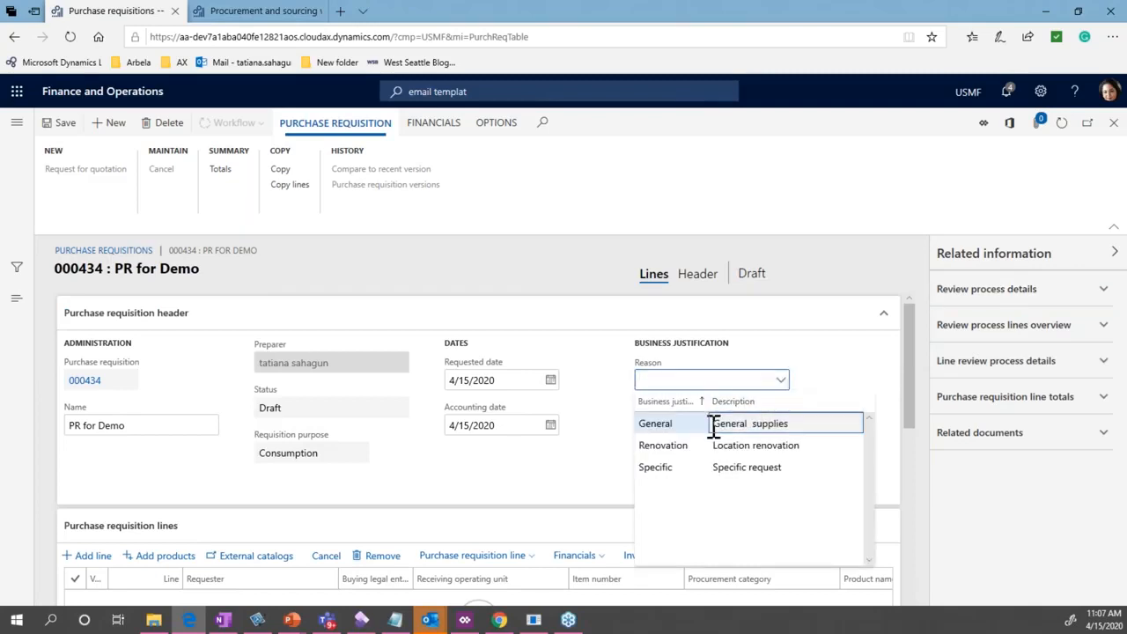
click(713, 425)
Add the unlisted product "Computer moniter" with unit ea under OFFICE AND DESK ACCESSORIES to the requisition's product lines
drag(911, 403, 916, 473)
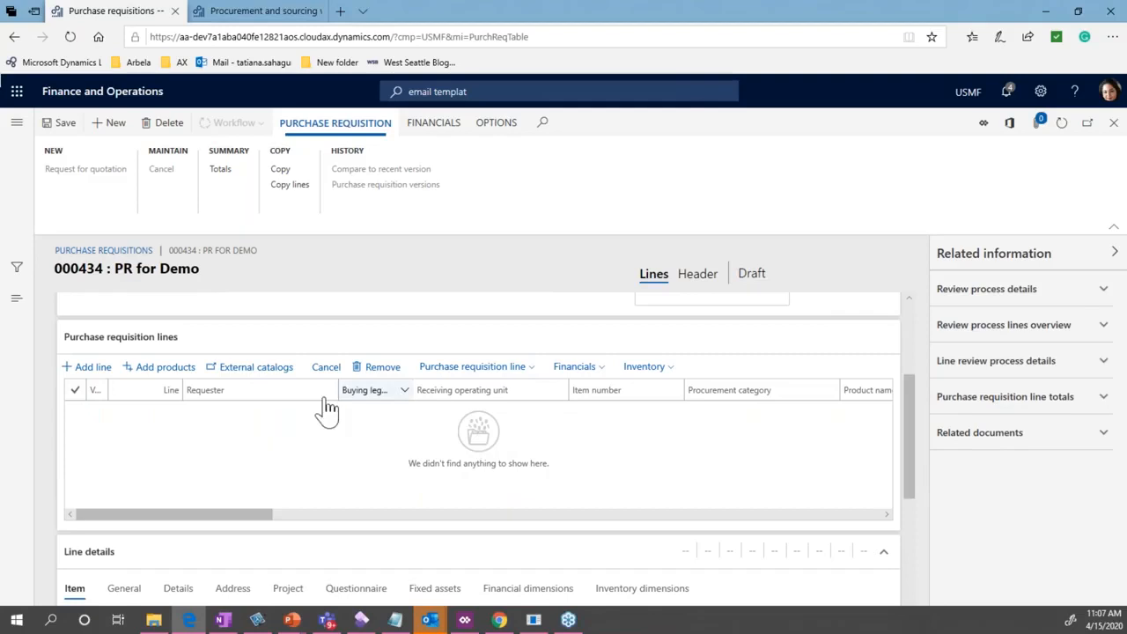
click(166, 368)
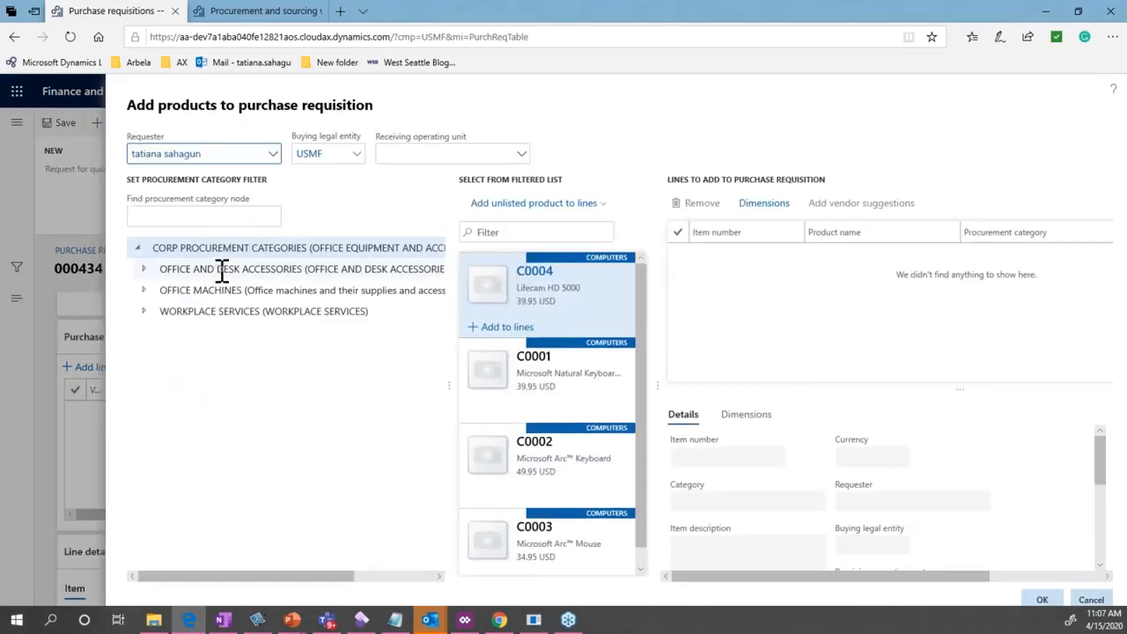
click(179, 269)
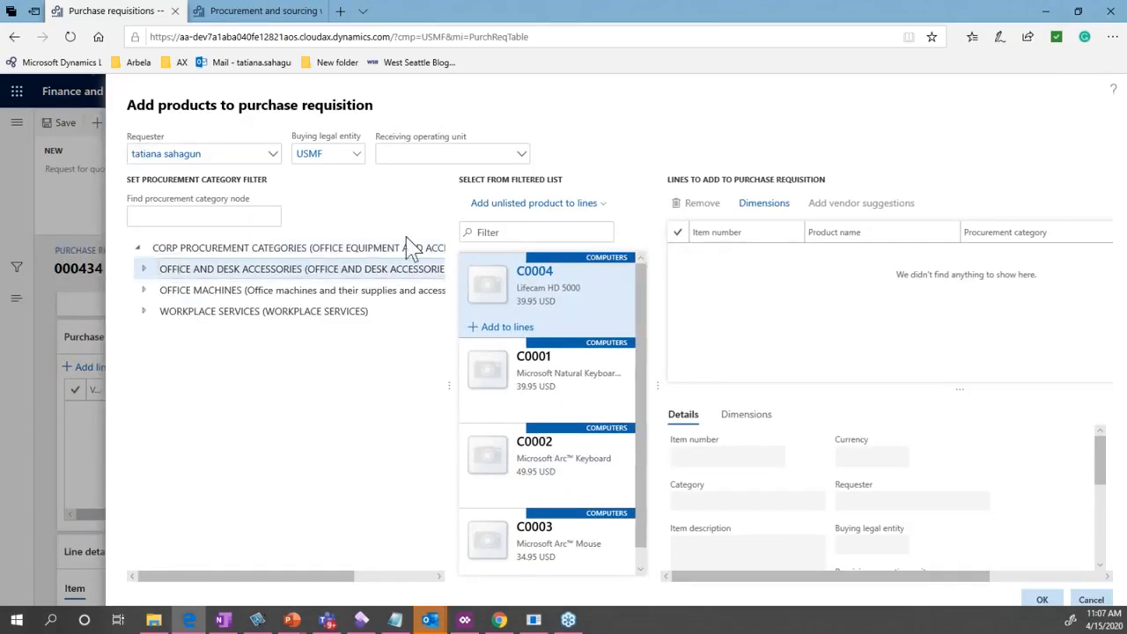
click(515, 204)
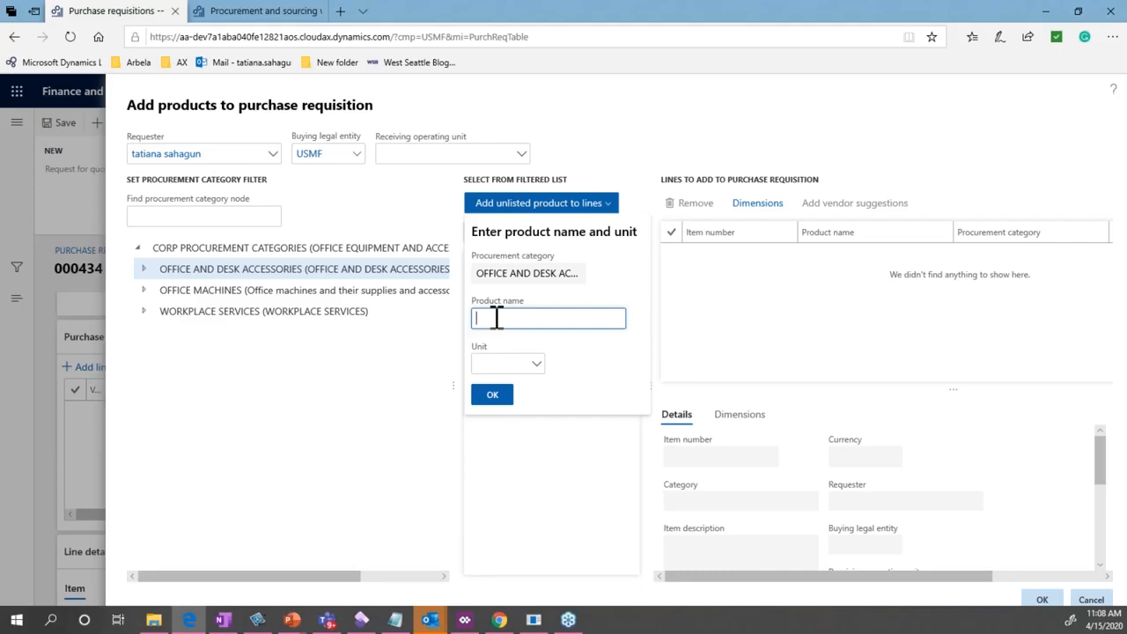
text(Computer moniter)
click(508, 361)
text(ea)
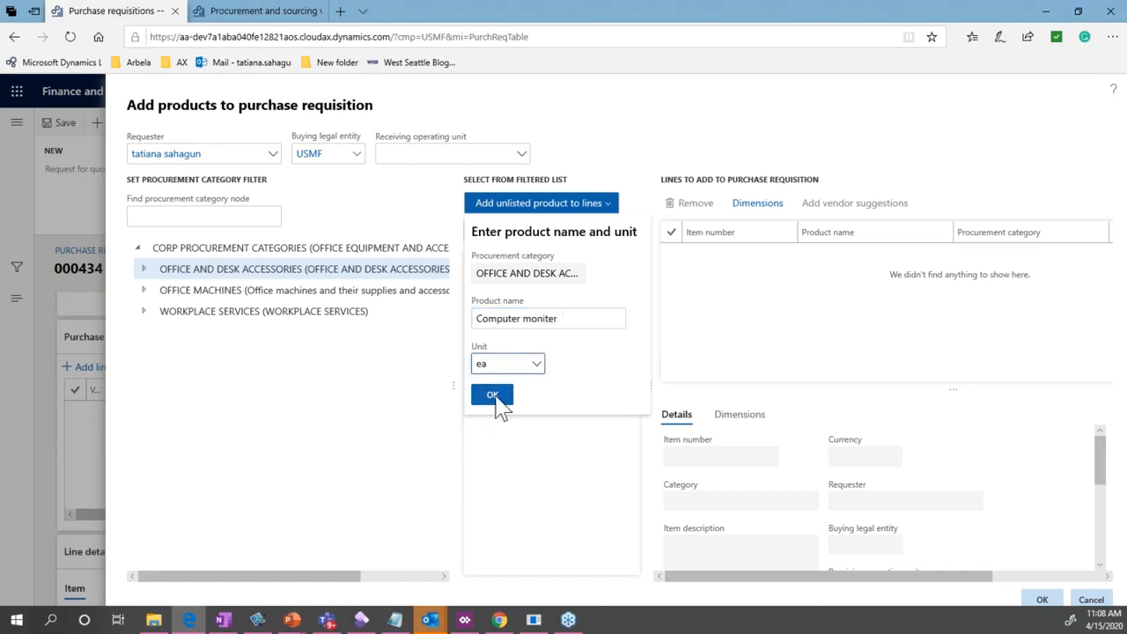
click(634, 407)
click(492, 393)
Give the Computer moniter line the item description "Larger screen size" and a unit price of 500
scroll(769, 451, down, 1)
scroll(768, 452, down, 1)
click(740, 495)
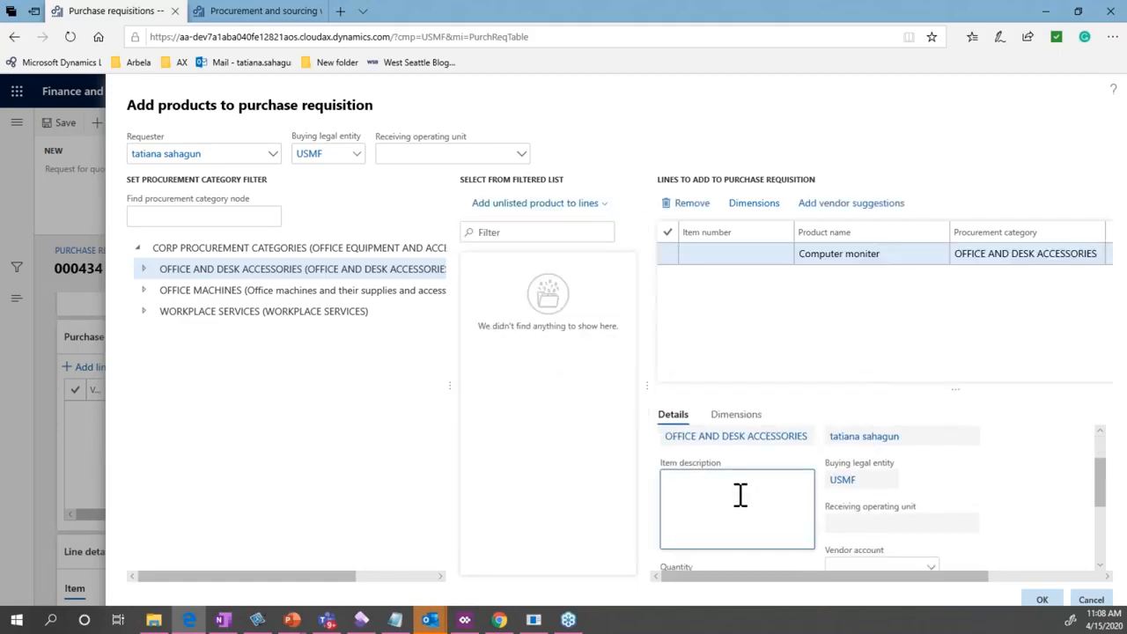
text(Larger screen size)
scroll(765, 486, down, 1)
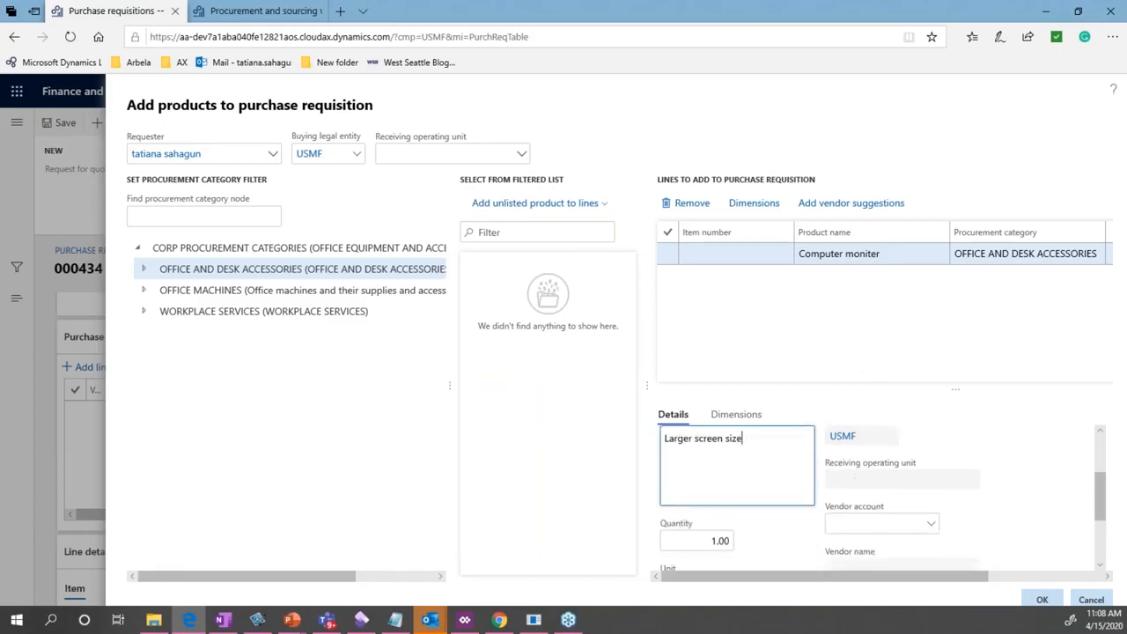
scroll(762, 520, down, 3)
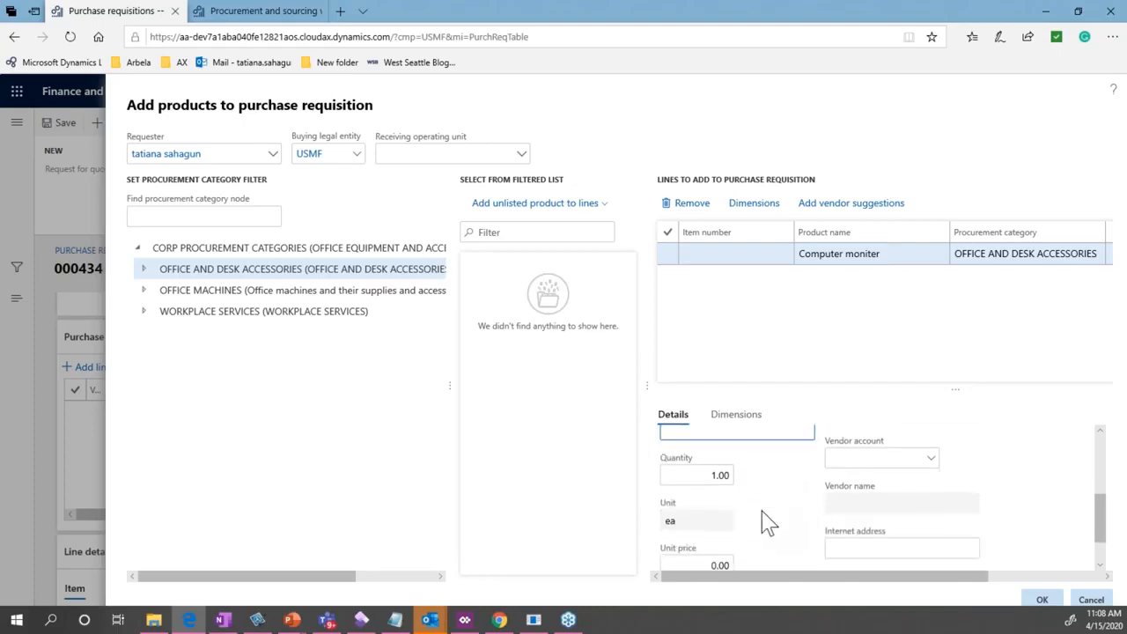
click(705, 516)
text(500)
Assign Fabrikam Supplier as the line's vendor and add the product to the purchase requisition
click(895, 498)
scroll(888, 520, up, 2)
click(930, 520)
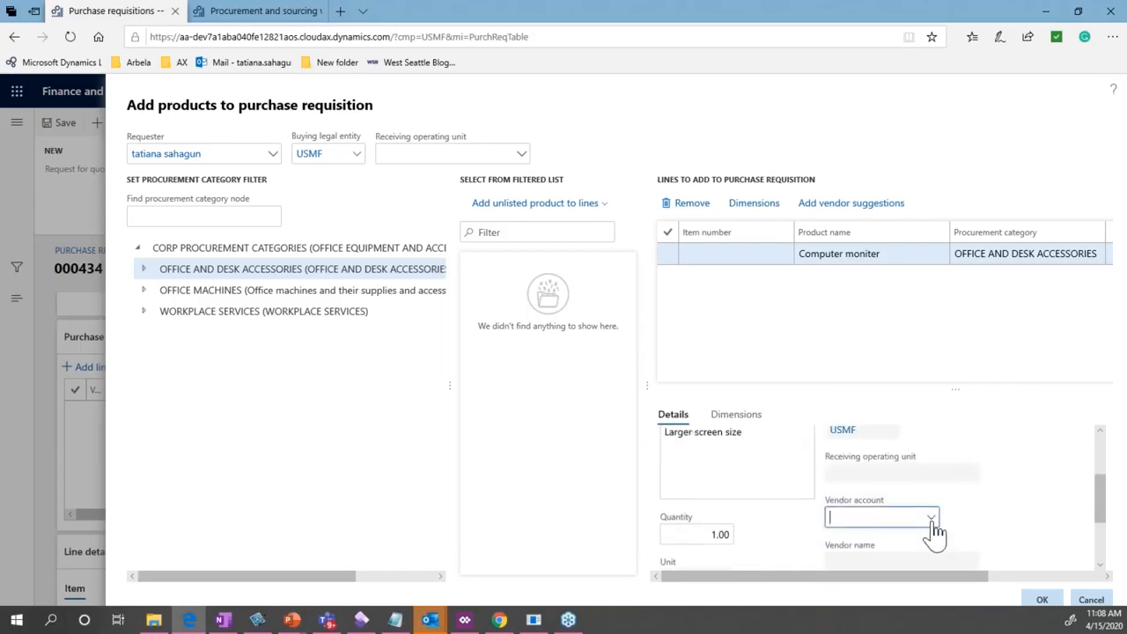
click(930, 519)
click(664, 363)
scroll(959, 498, down, 2)
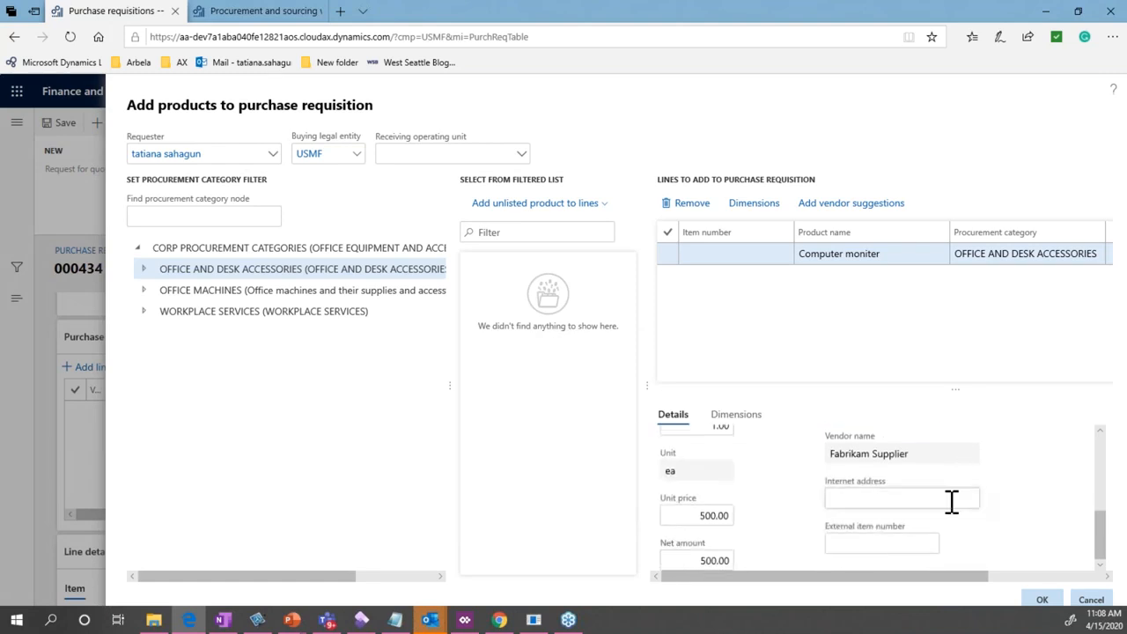
click(919, 500)
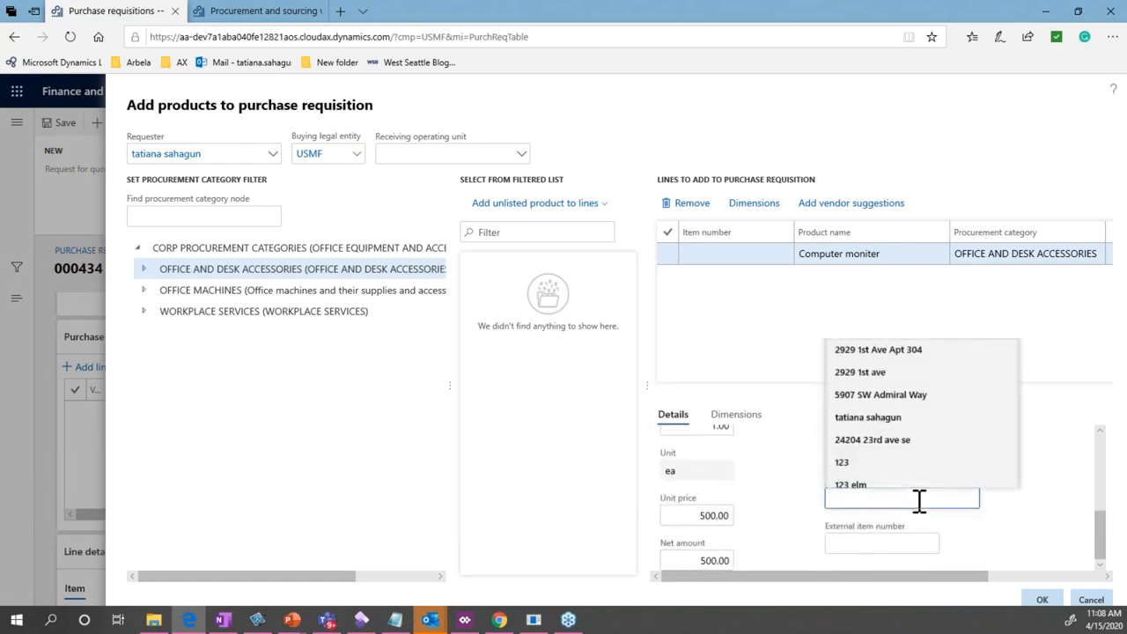
click(1043, 599)
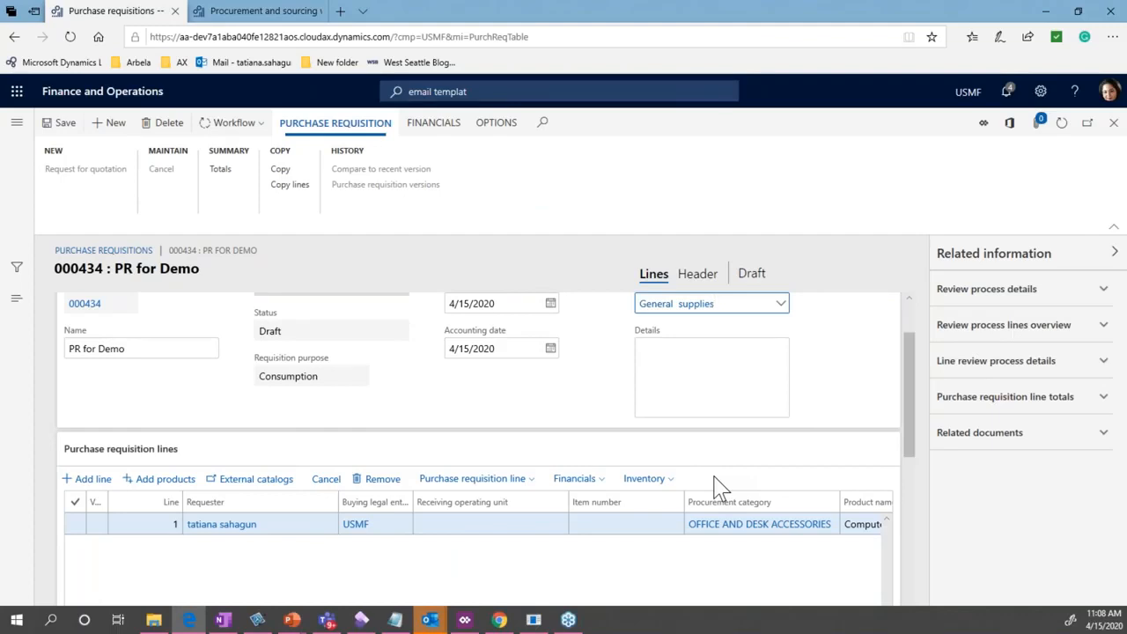
Attach the image "dell computers with prices.jpg" from the Pictures folder to requisition line 1
click(642, 523)
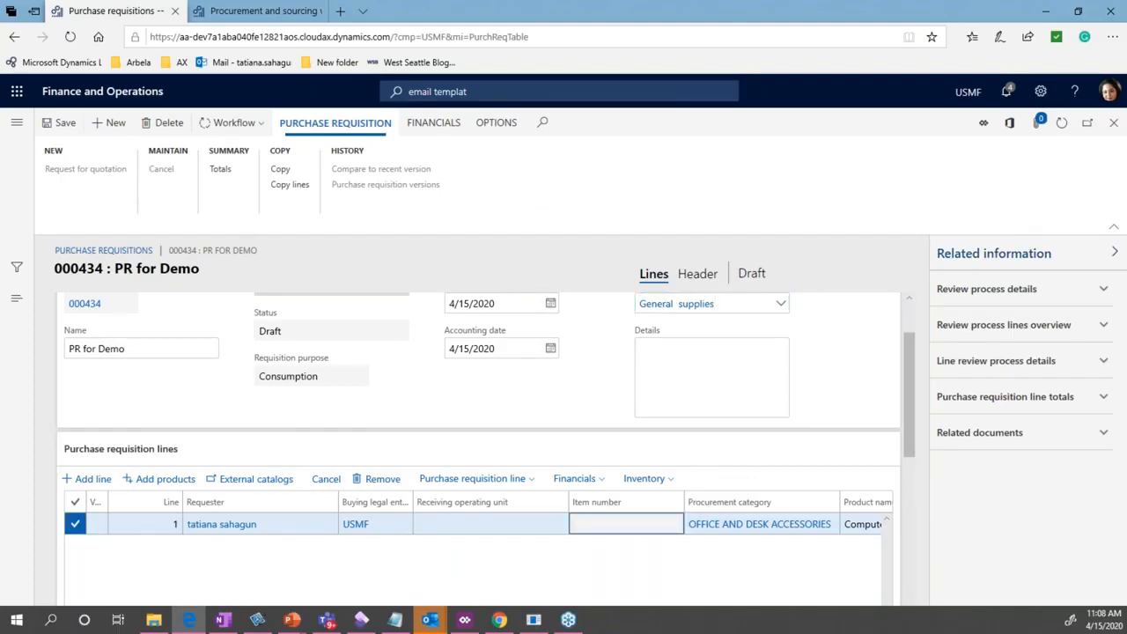
click(1033, 125)
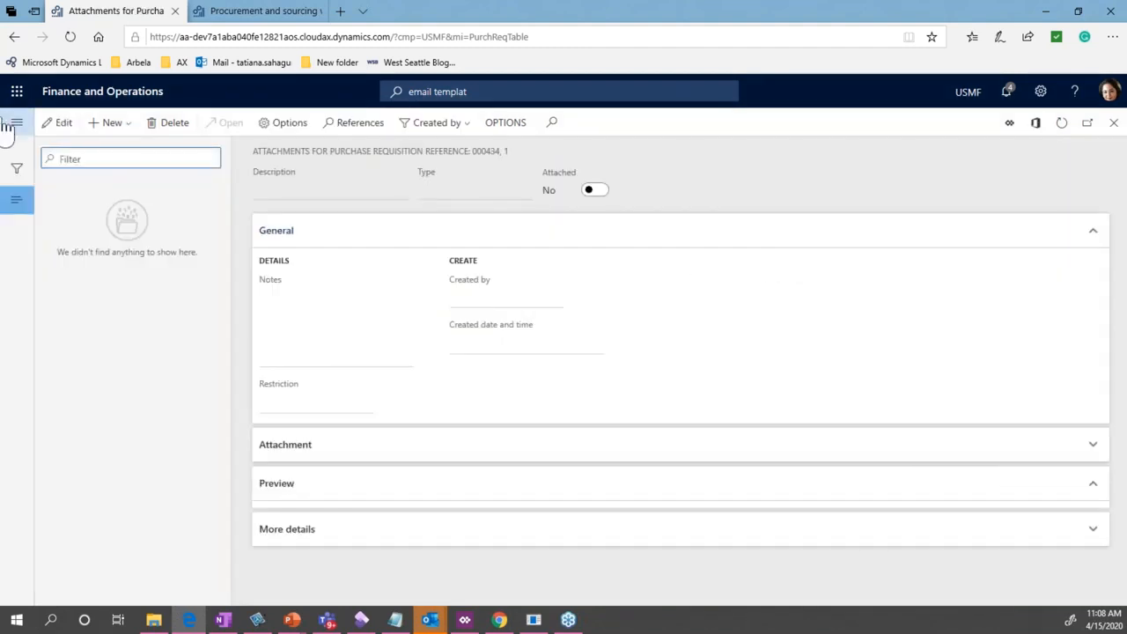
click(117, 131)
click(100, 174)
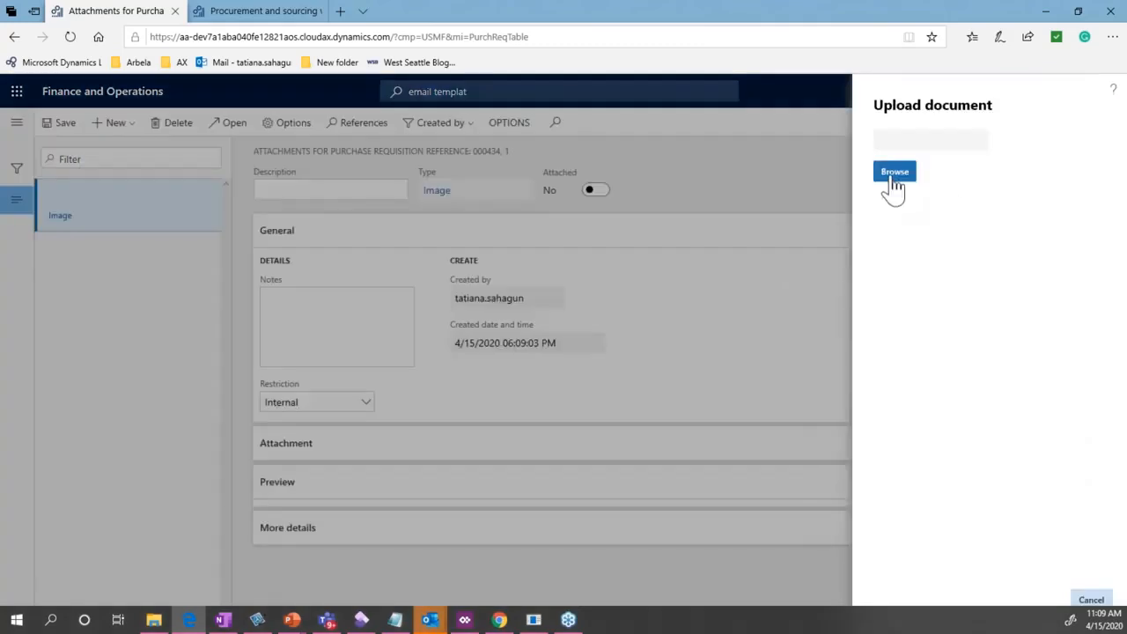
click(893, 176)
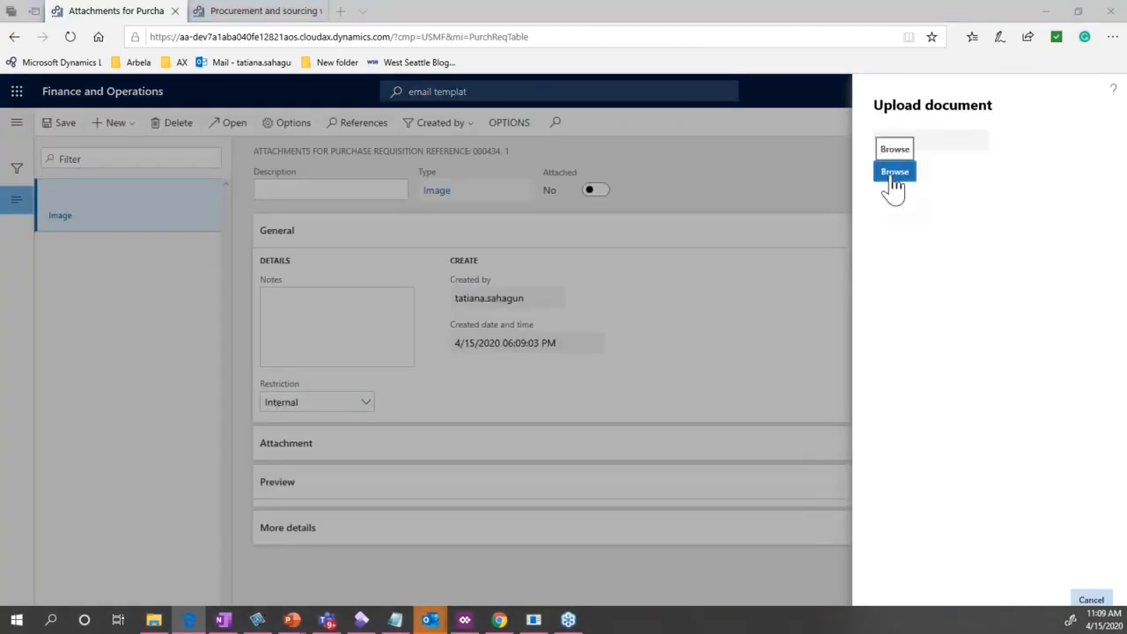
scroll(553, 224, down, 5)
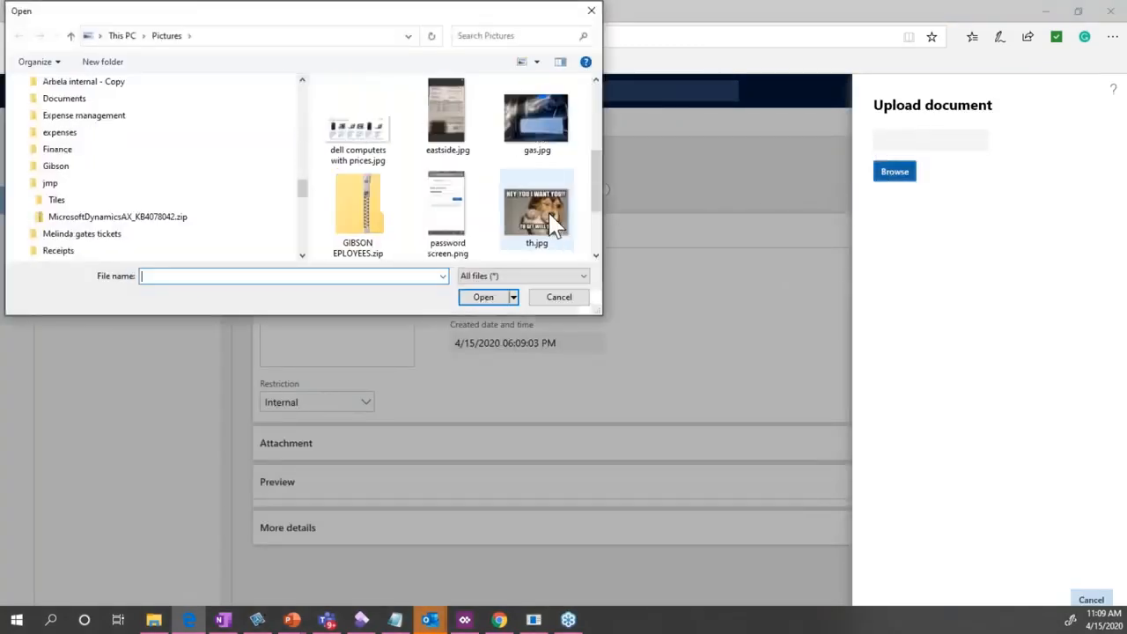
click(374, 146)
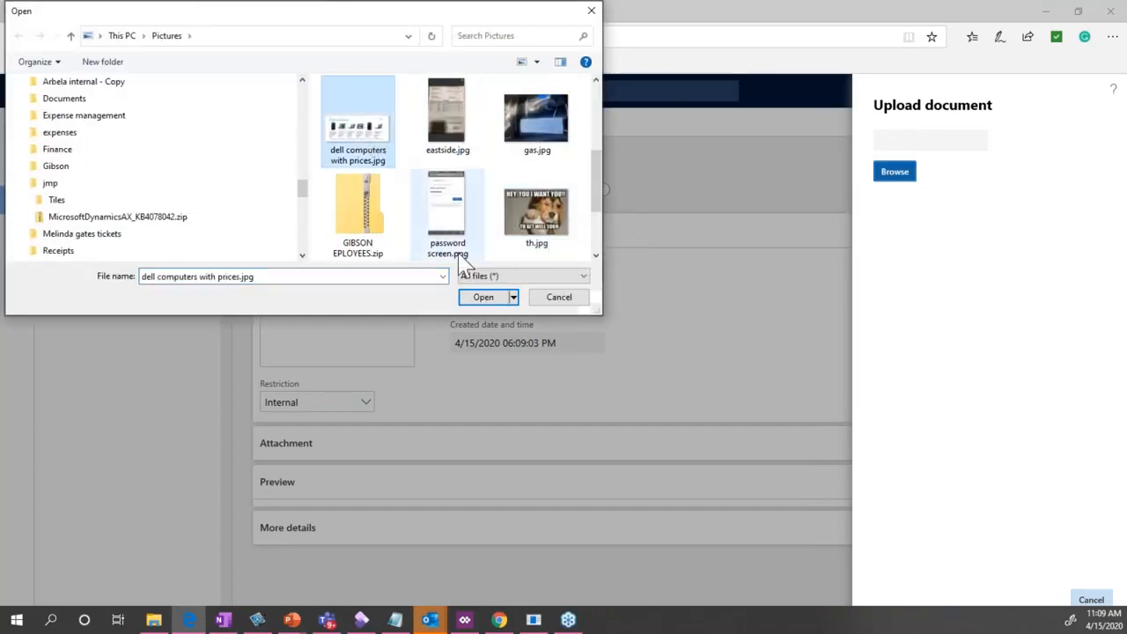
click(484, 299)
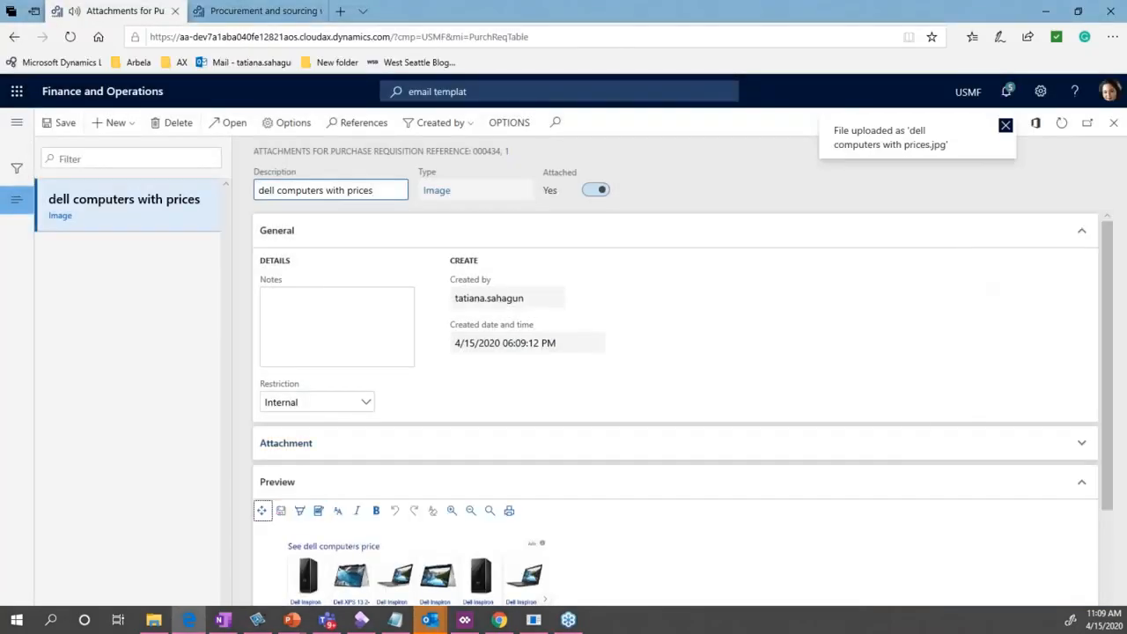
Add a note attachment described "Please review screen shot" with the note text "The screen shot shows which computer"
click(115, 123)
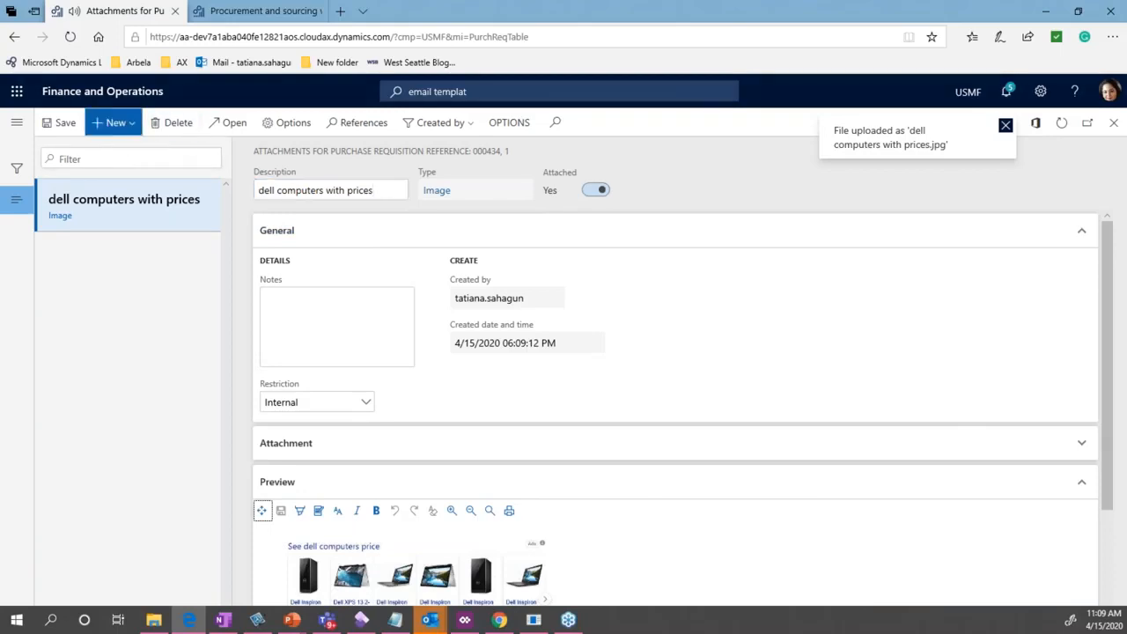
click(112, 195)
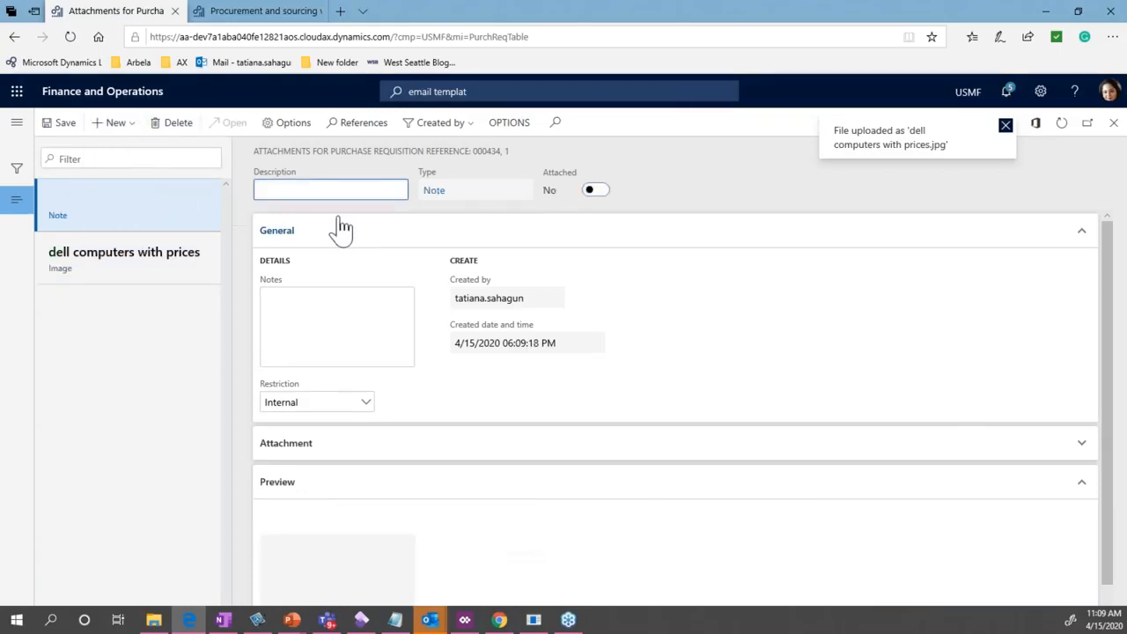
text(Please review)
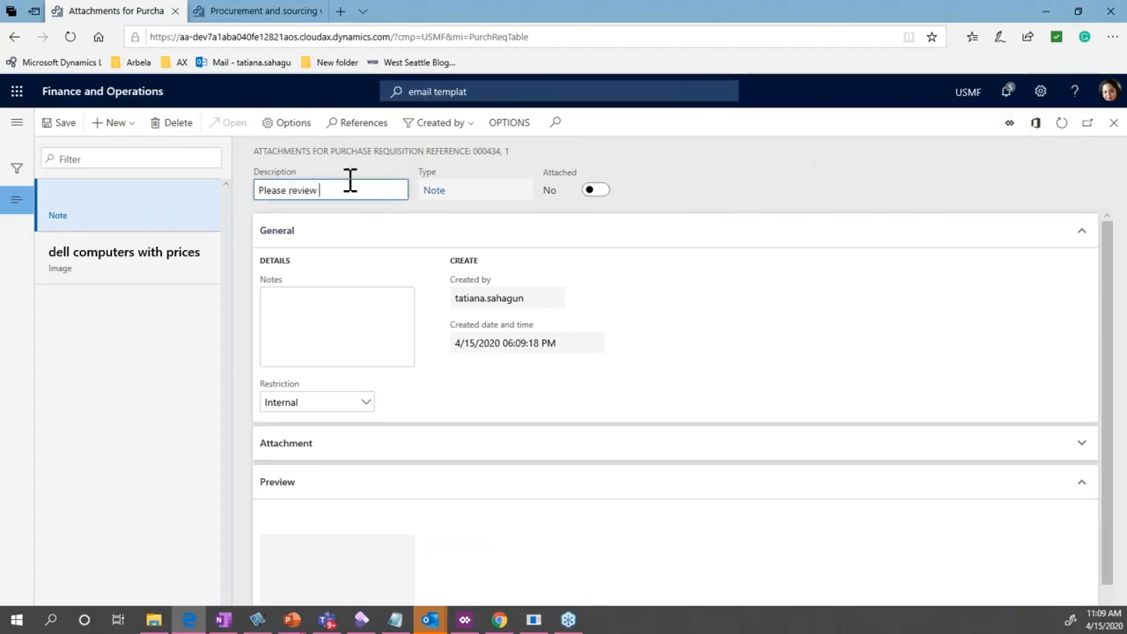
text( screen shot)
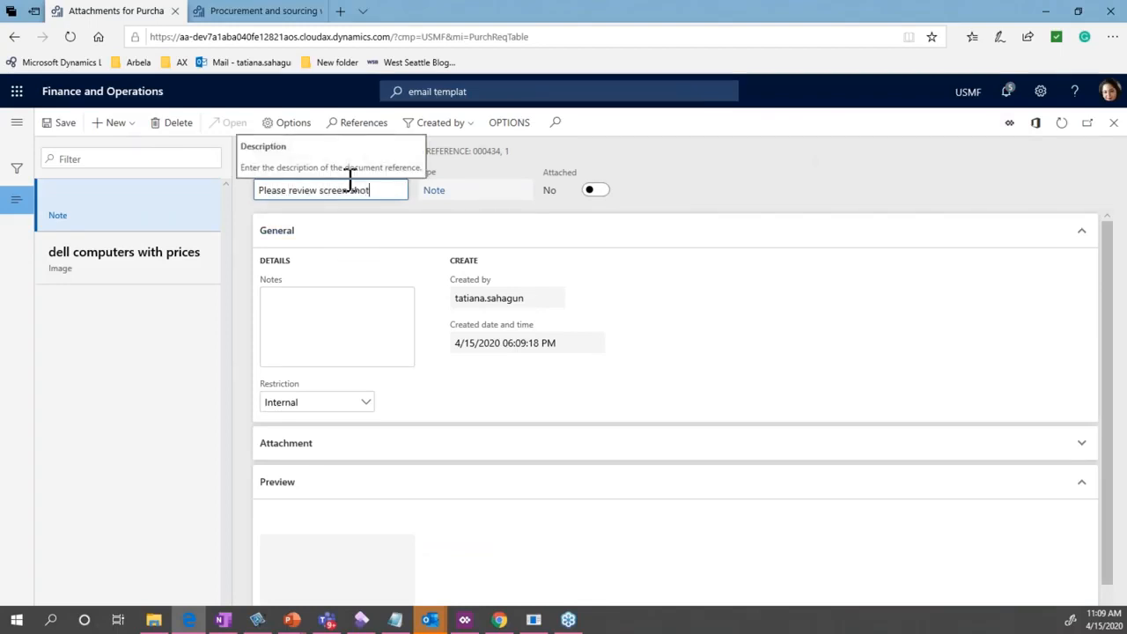
click(331, 315)
text(The)
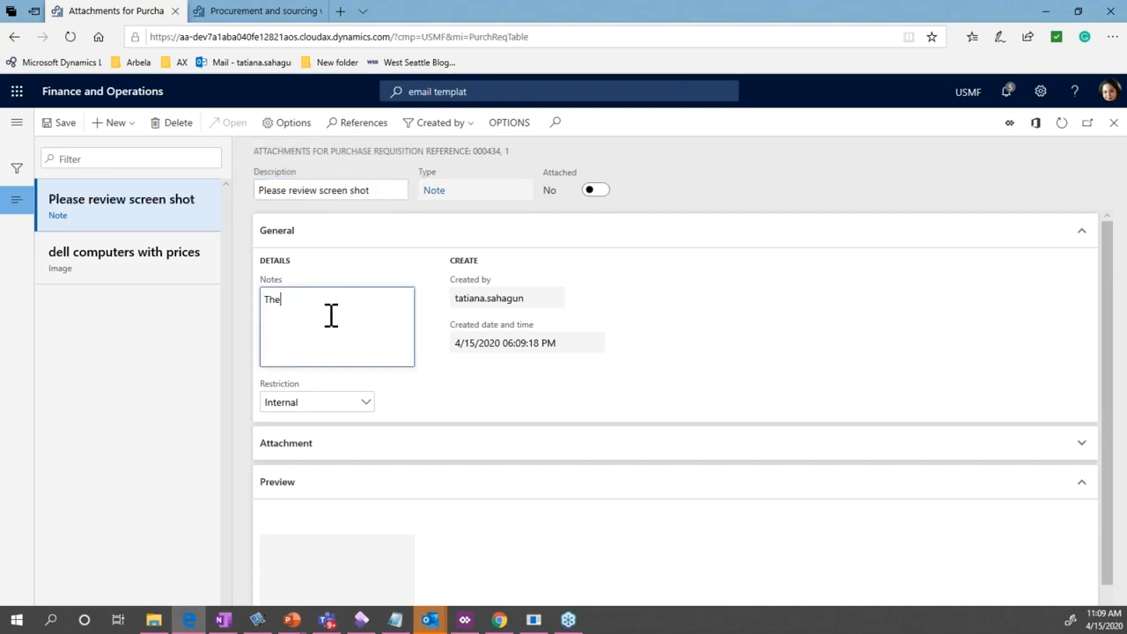
text( screen shot sh)
text(ows wich)
text(hich )
text(computer)
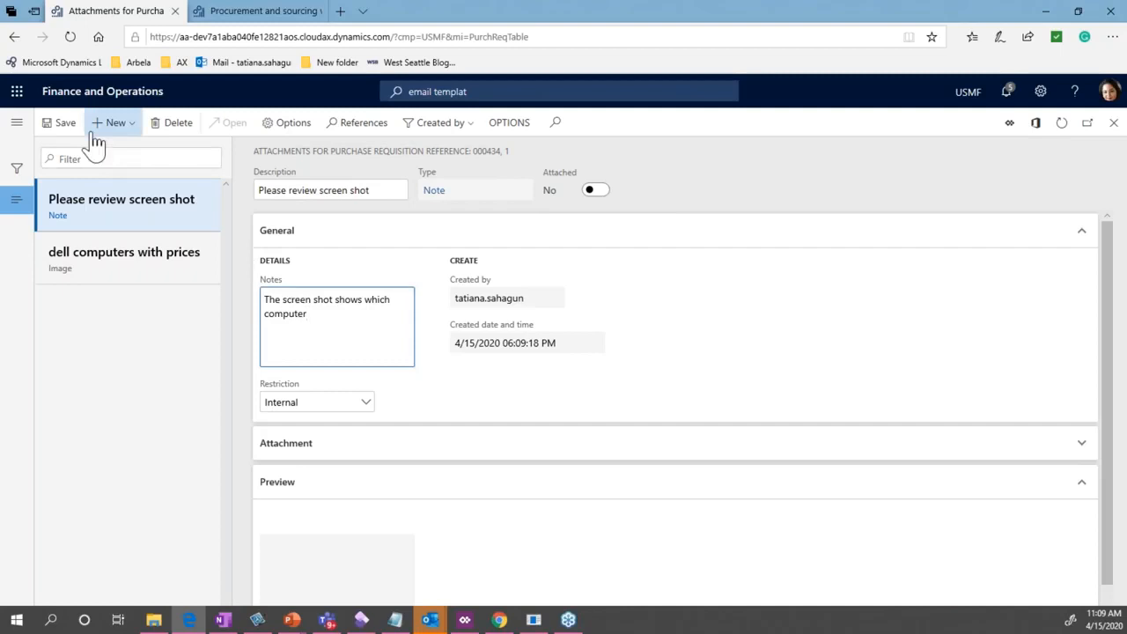
Save the note attached to requisition line 1 and close its attachments
click(53, 123)
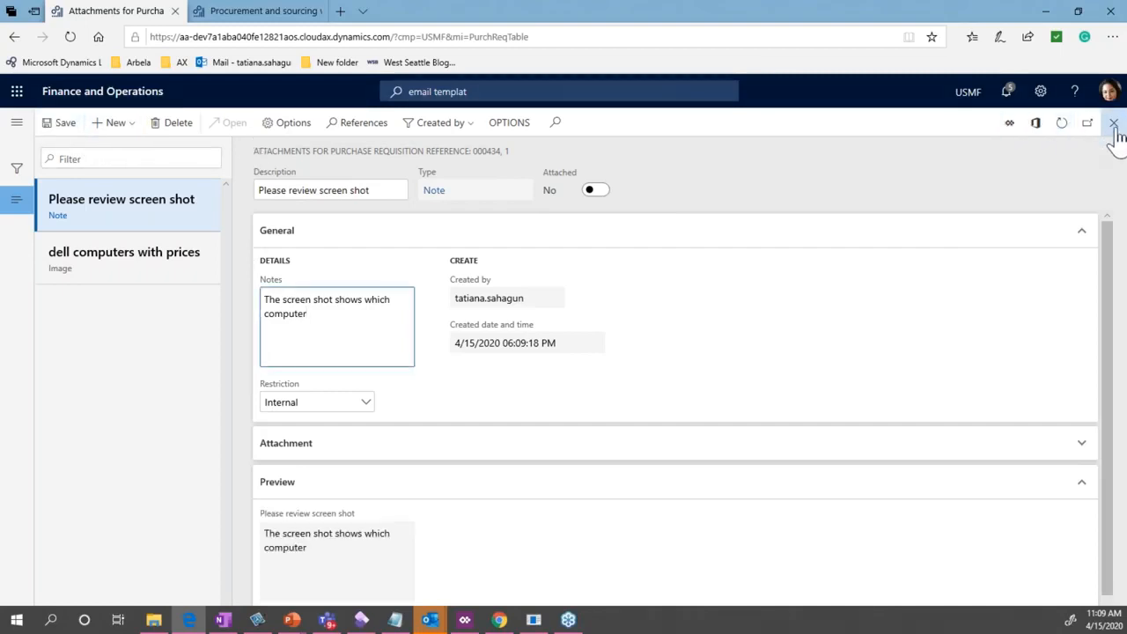
key(Escape)
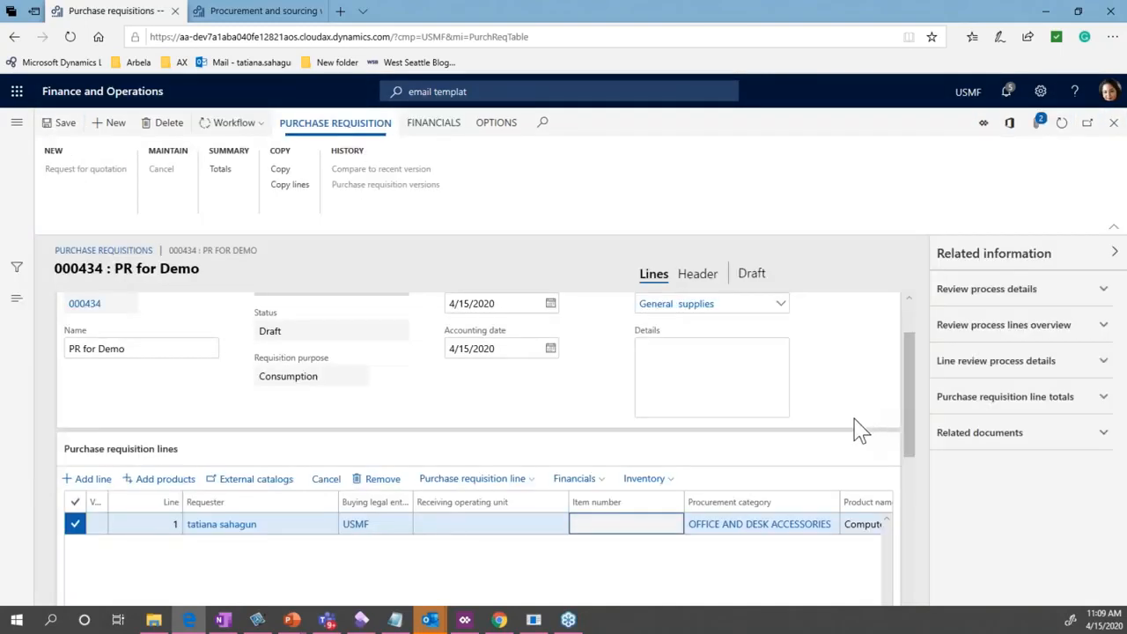
Add and save a note attachment on the requisition header with the description "Header note" and the note text "header note"
click(709, 392)
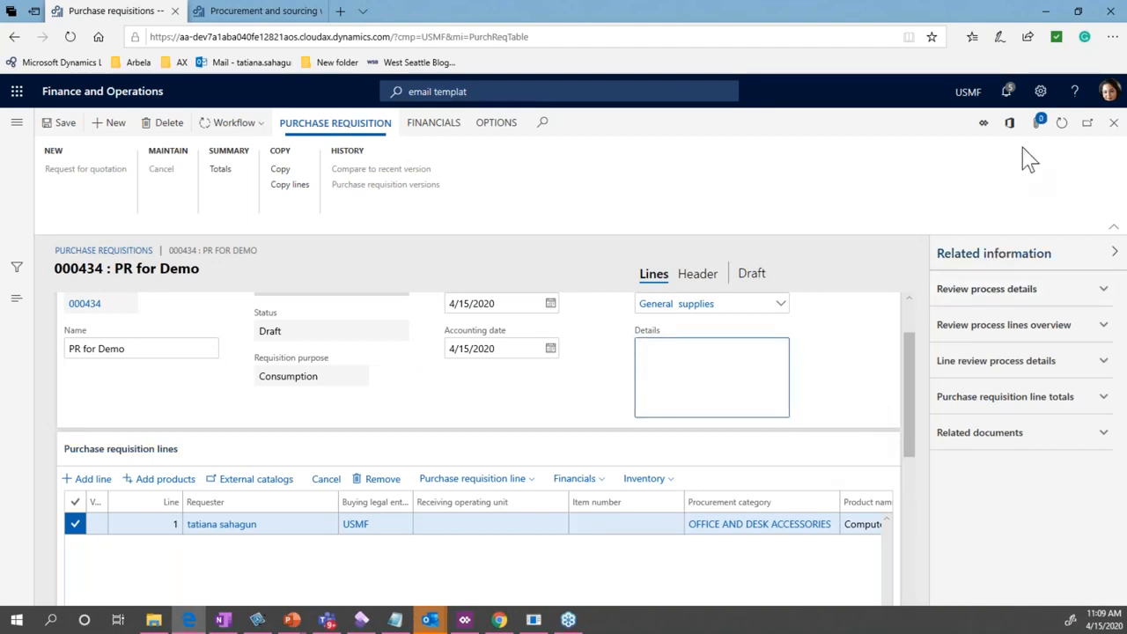
click(1041, 125)
click(1042, 126)
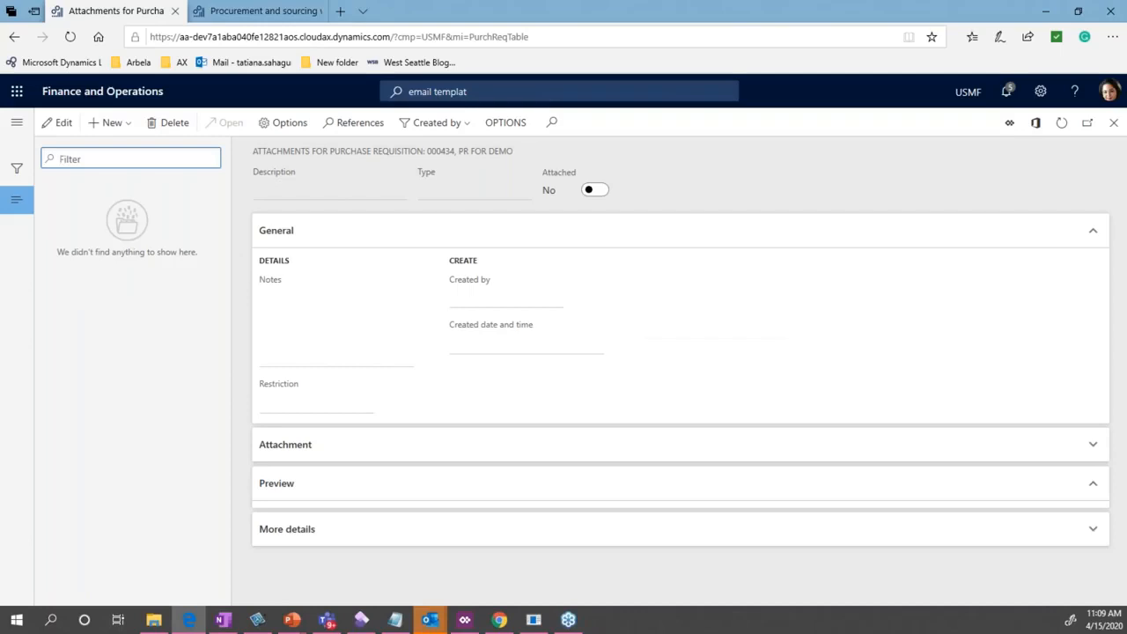
click(110, 125)
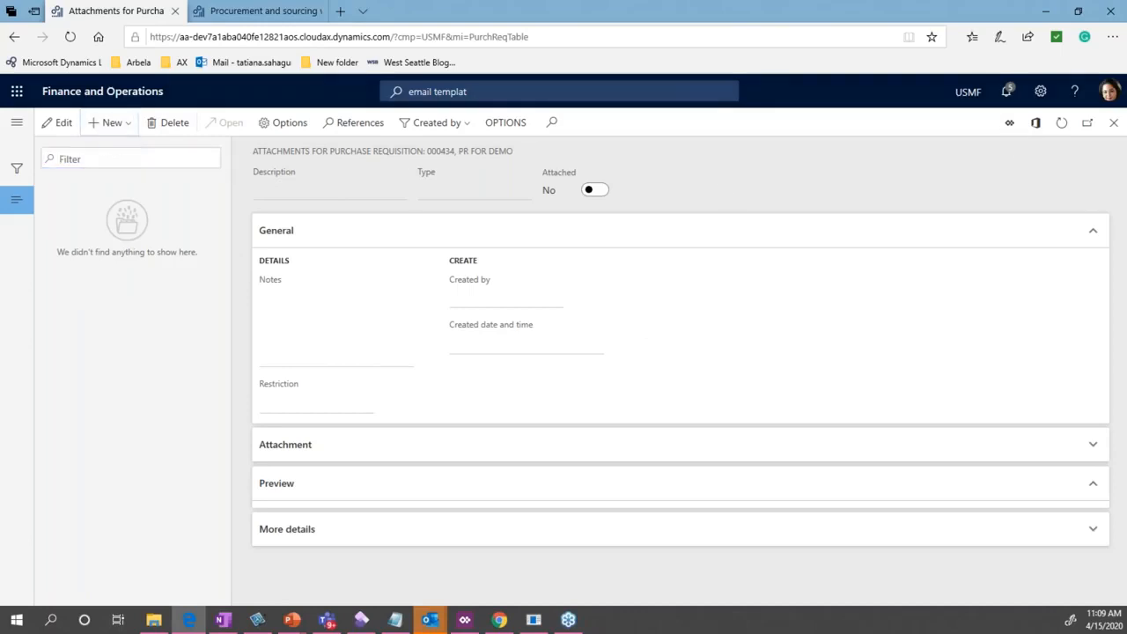
click(101, 194)
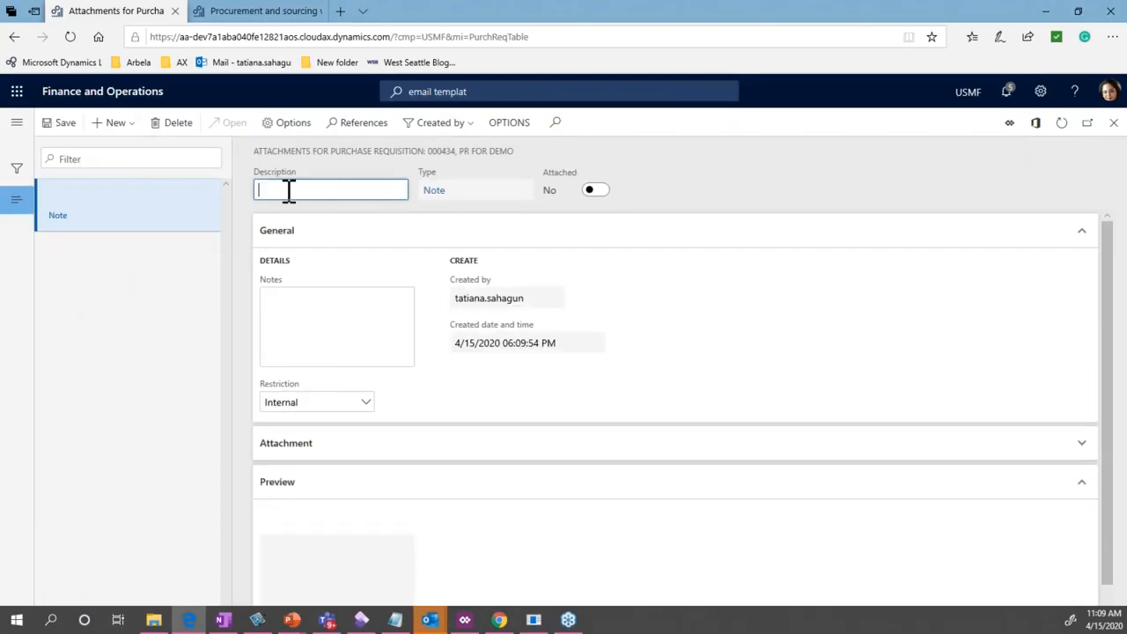
text(Header note)
click(294, 309)
text(header note)
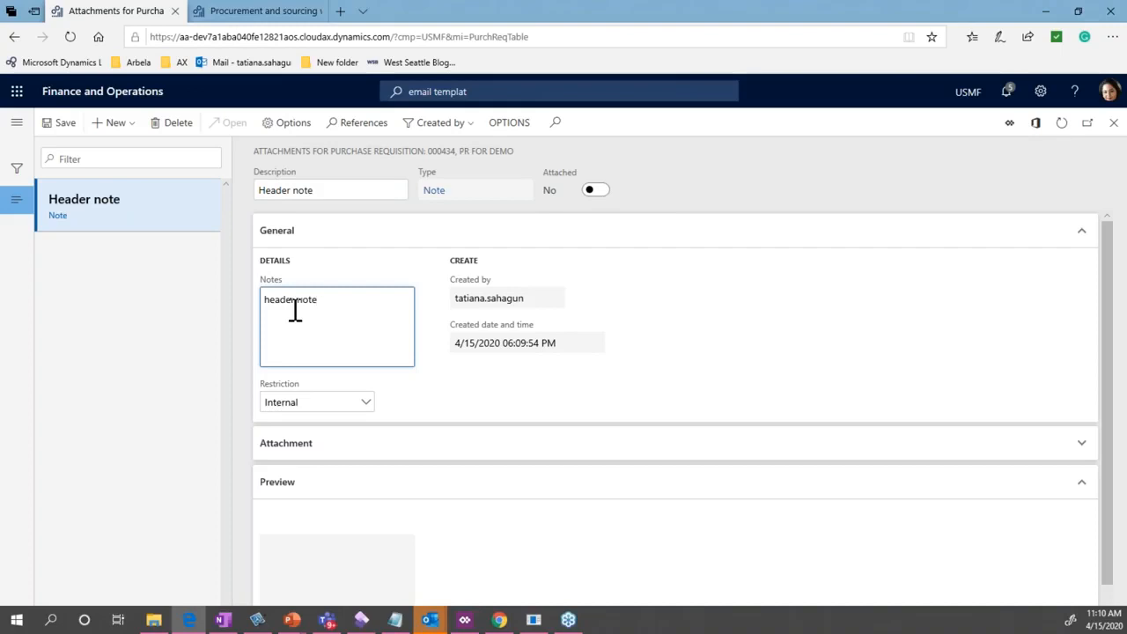
click(52, 126)
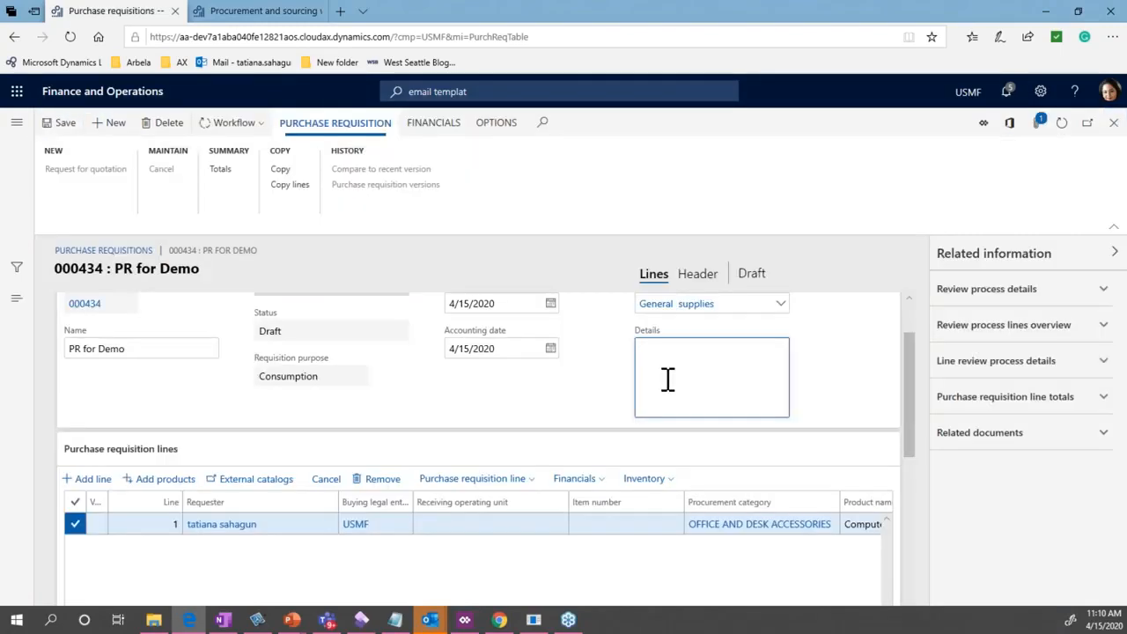
Submit the purchase requisition to the approval workflow with the comment "Please approve"
click(666, 389)
click(256, 131)
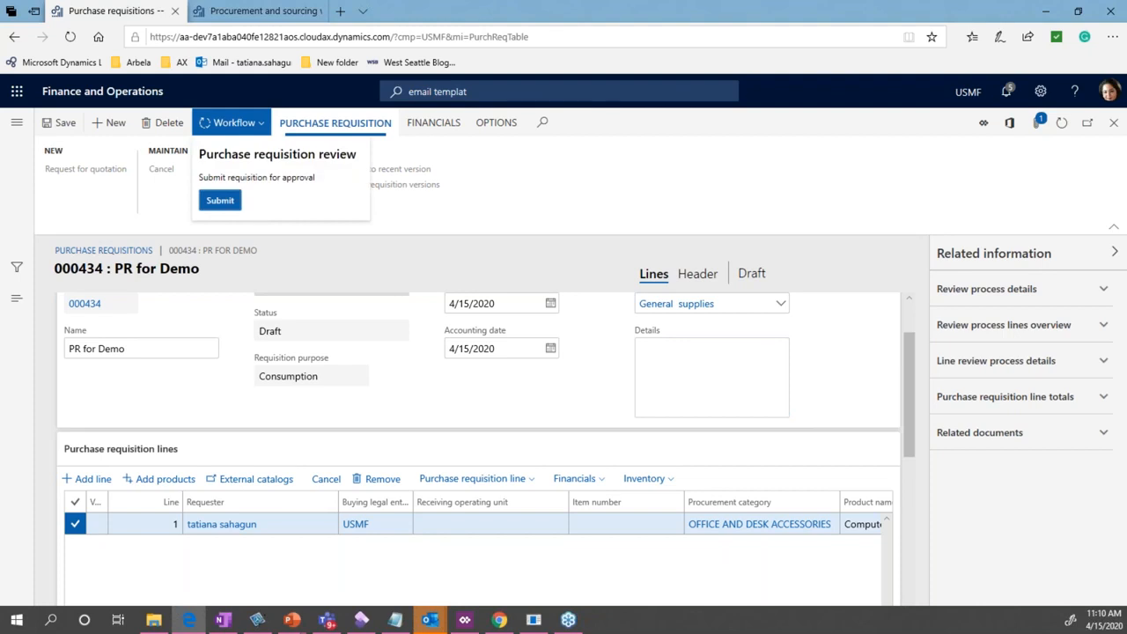
click(227, 209)
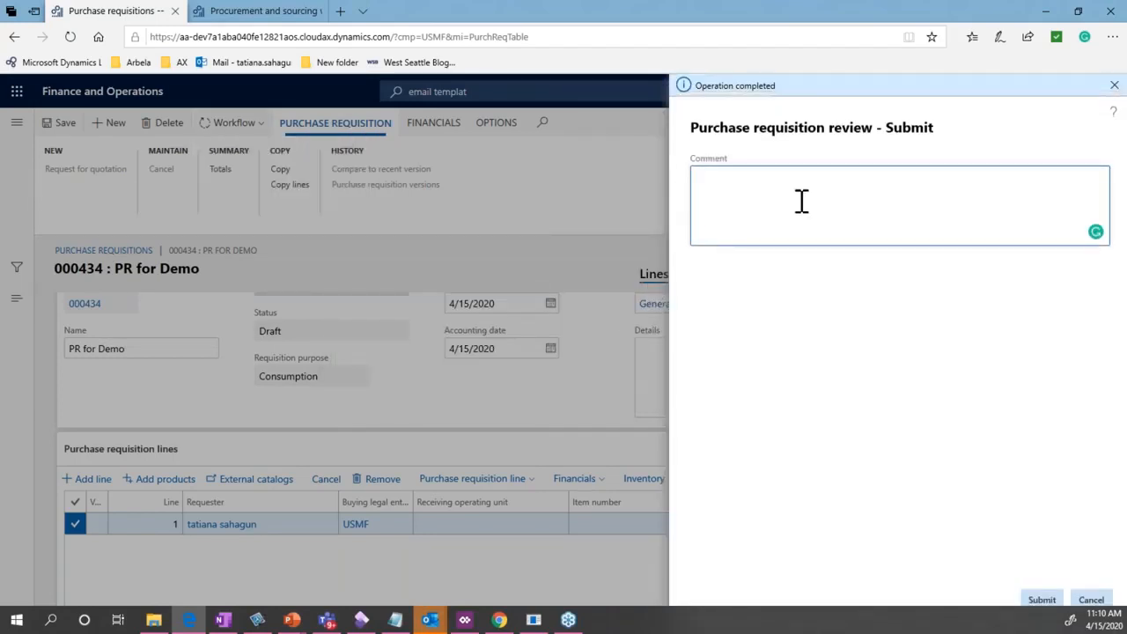
text(Please approve)
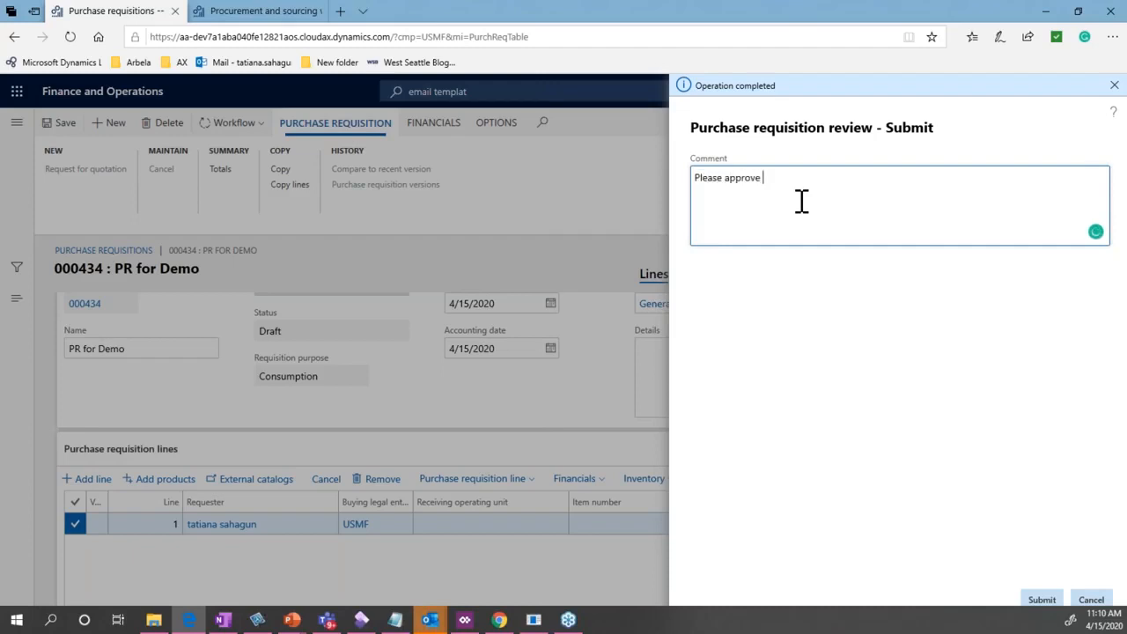
click(1042, 600)
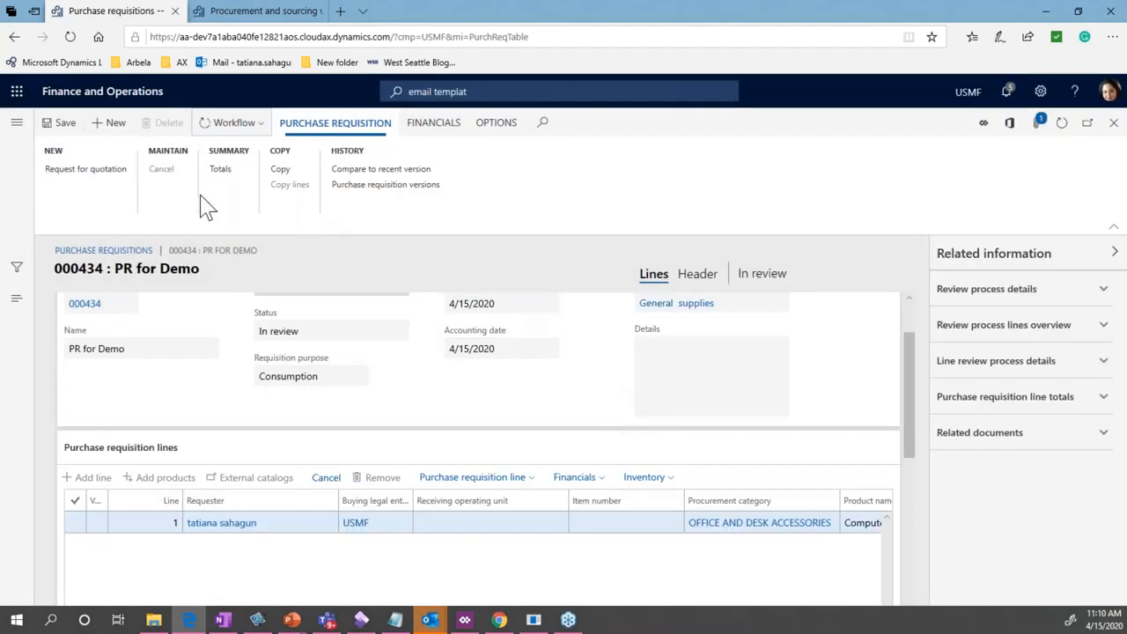
Switch to Power Apps, refresh the approvals assigned to me and look through the list
mouse_move(466, 623)
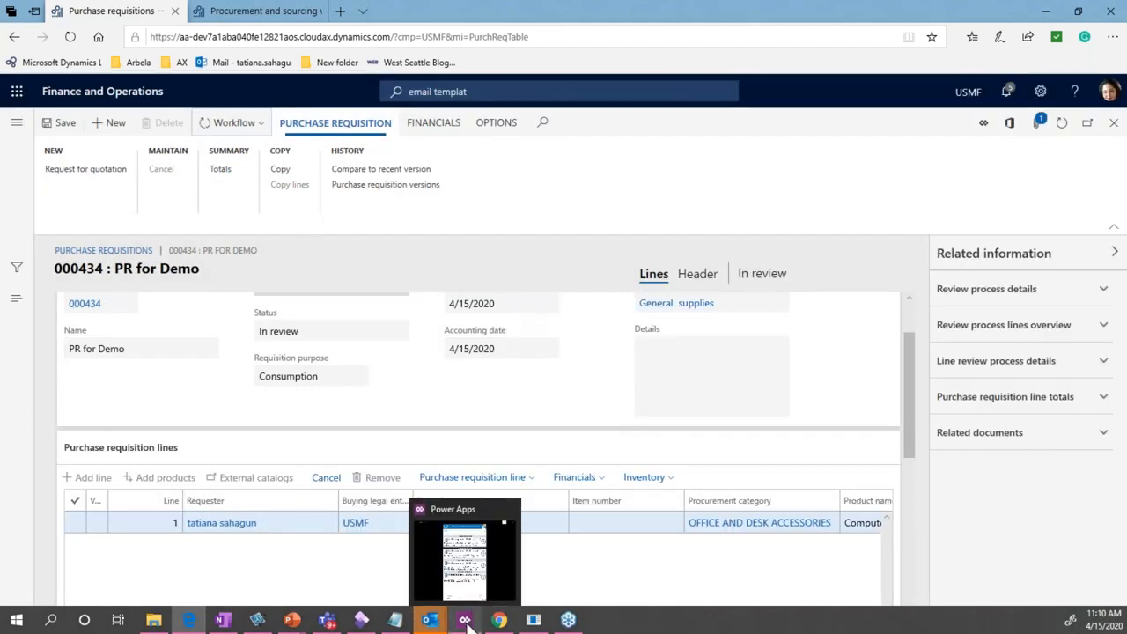
click(466, 624)
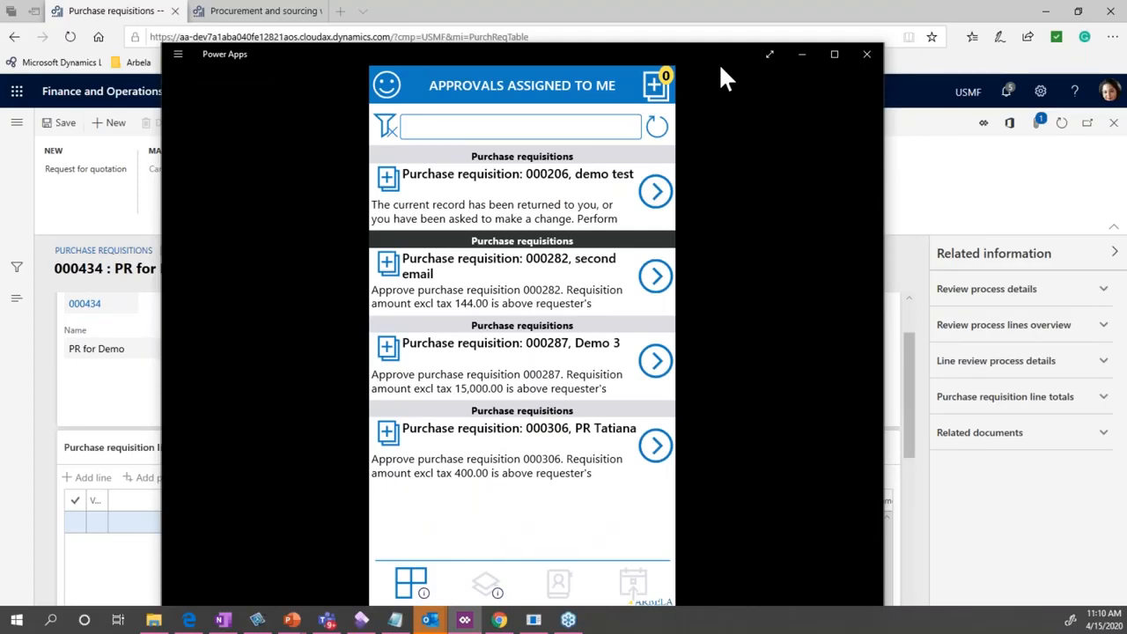
click(657, 134)
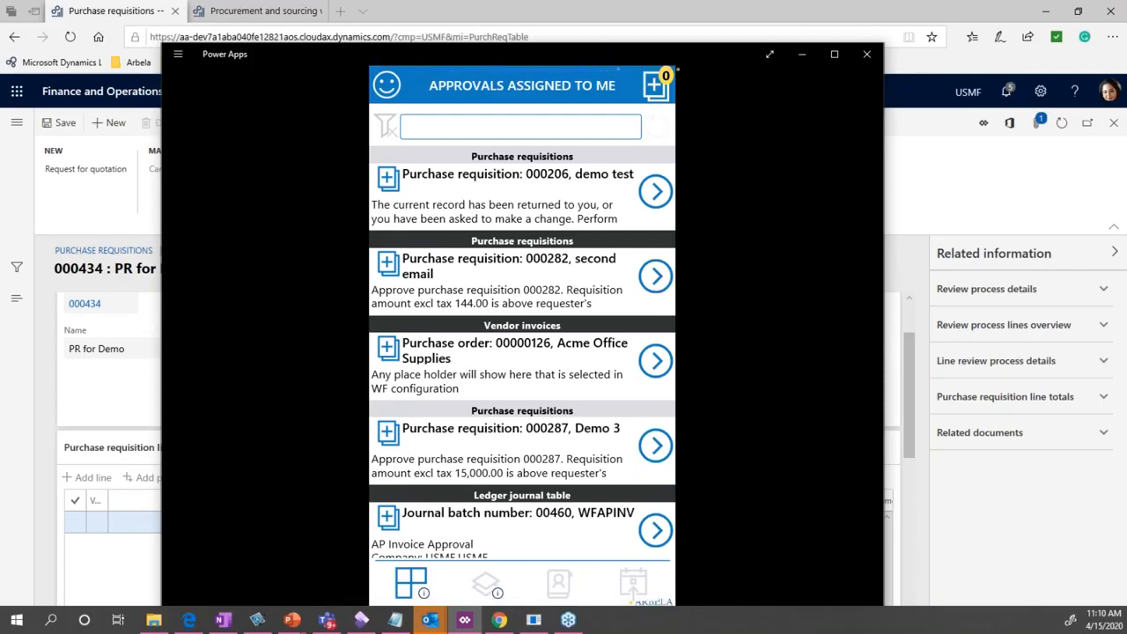
scroll(661, 238, down, 2)
scroll(522, 352, down, 5)
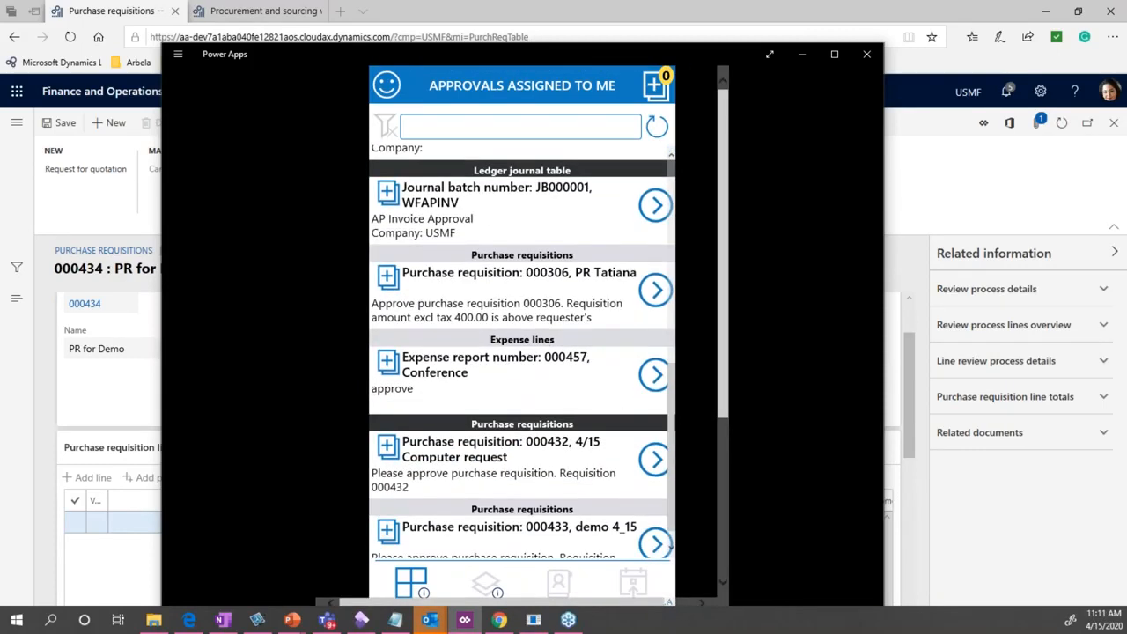
scroll(522, 353, up, 5)
scroll(670, 154, up, 1)
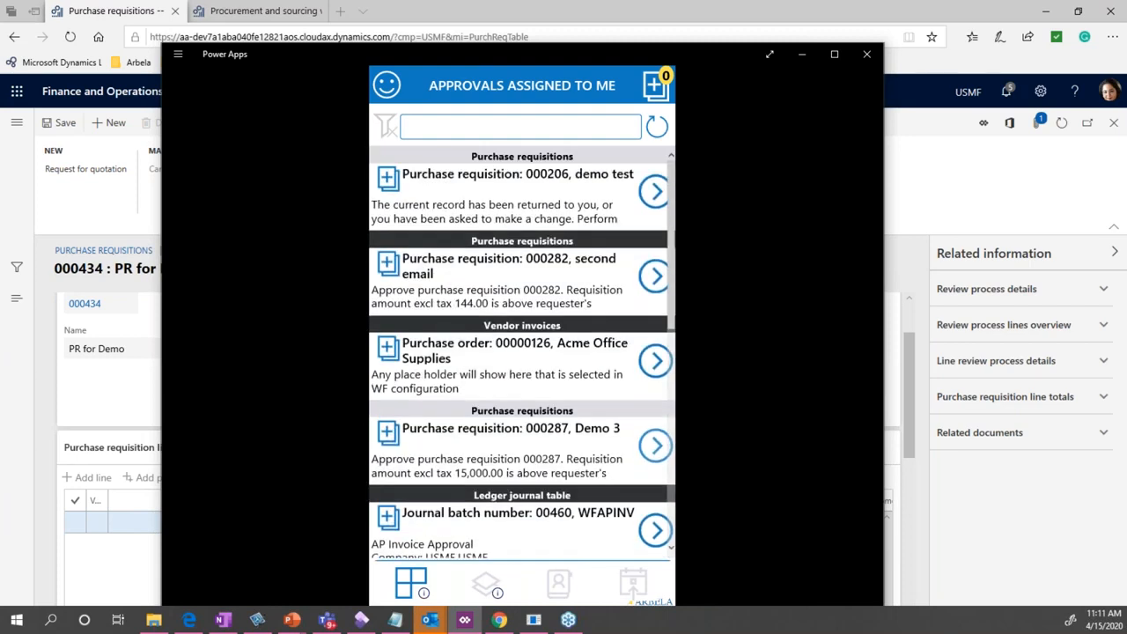
Filter the approvals to purchase requisitions only, look through them and clear the filter
click(518, 161)
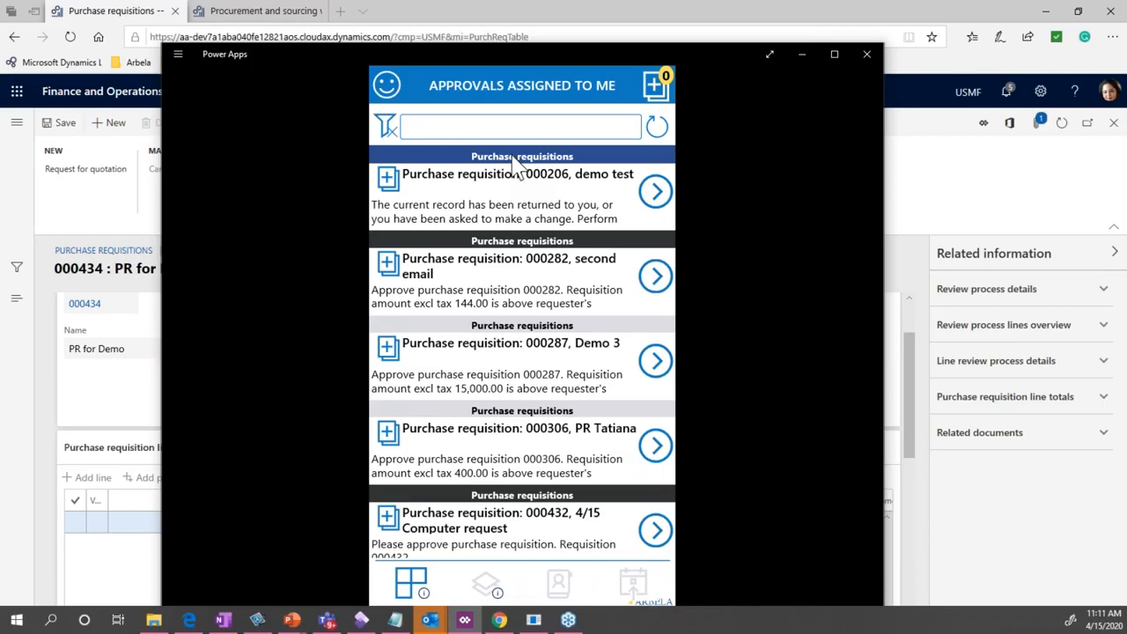
scroll(529, 216, down, 1)
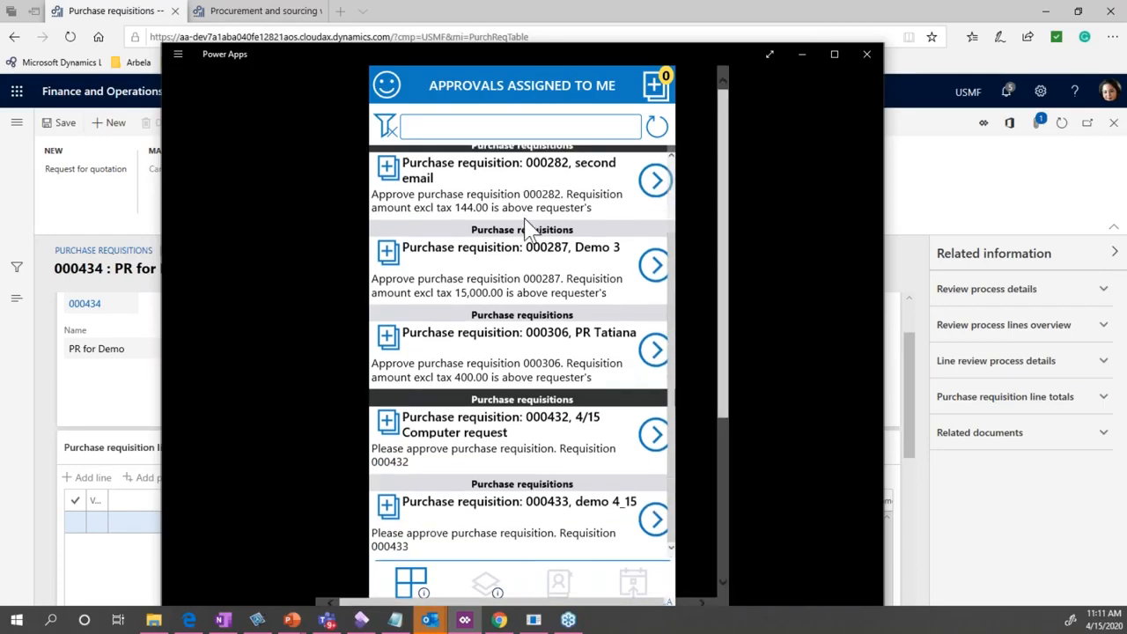
scroll(527, 222, up, 1)
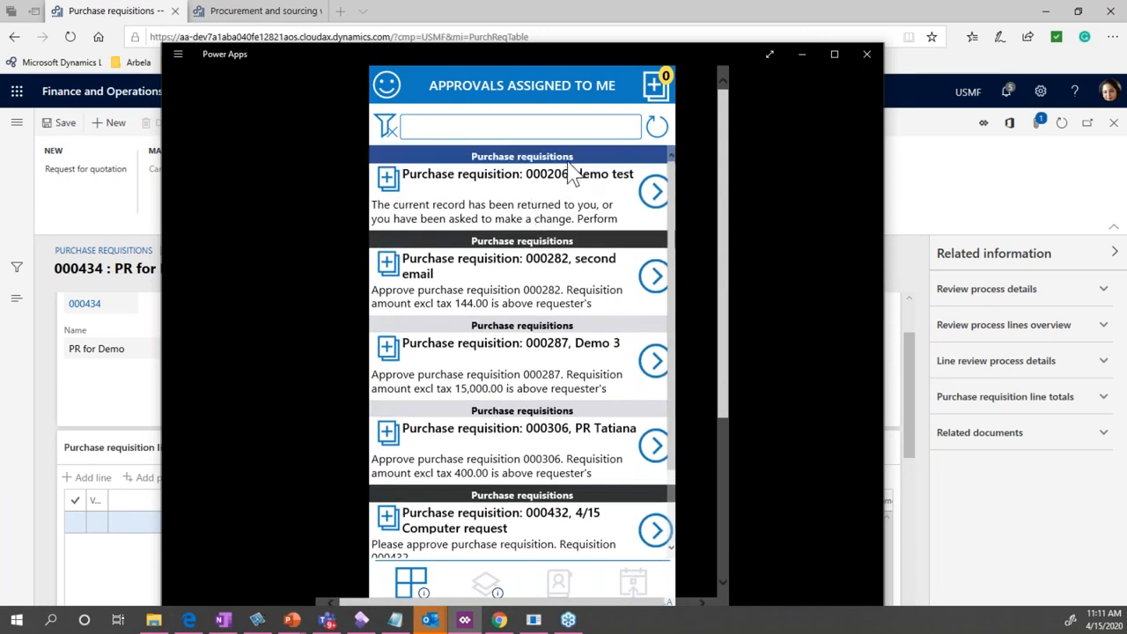
click(394, 132)
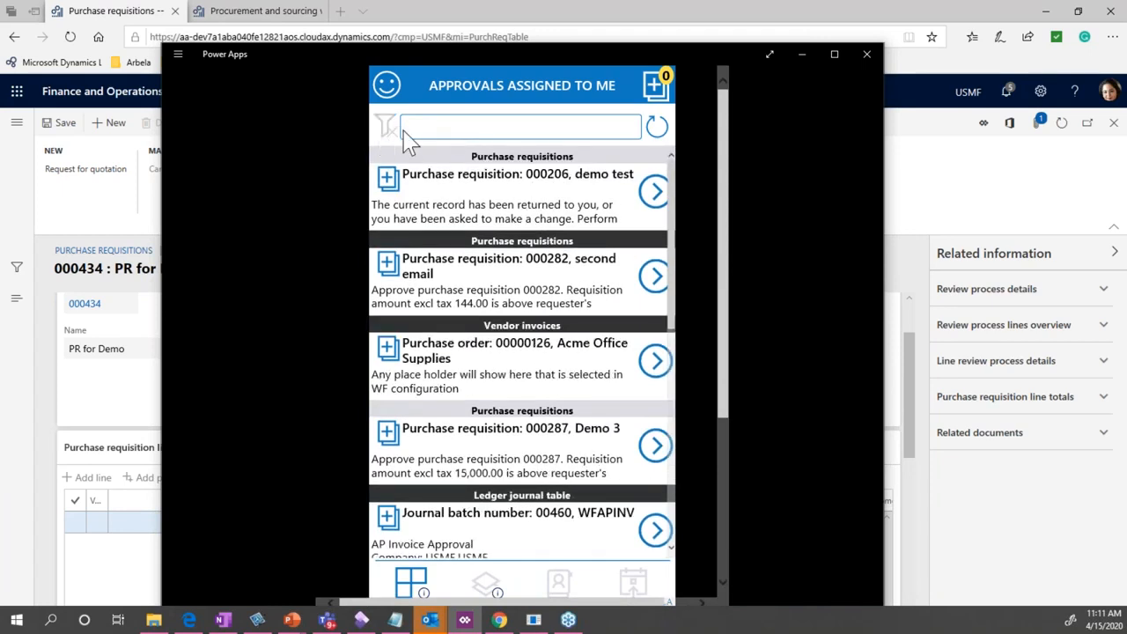
Search the assigned approvals for "demo" and refresh the list
click(458, 131)
text(demo)
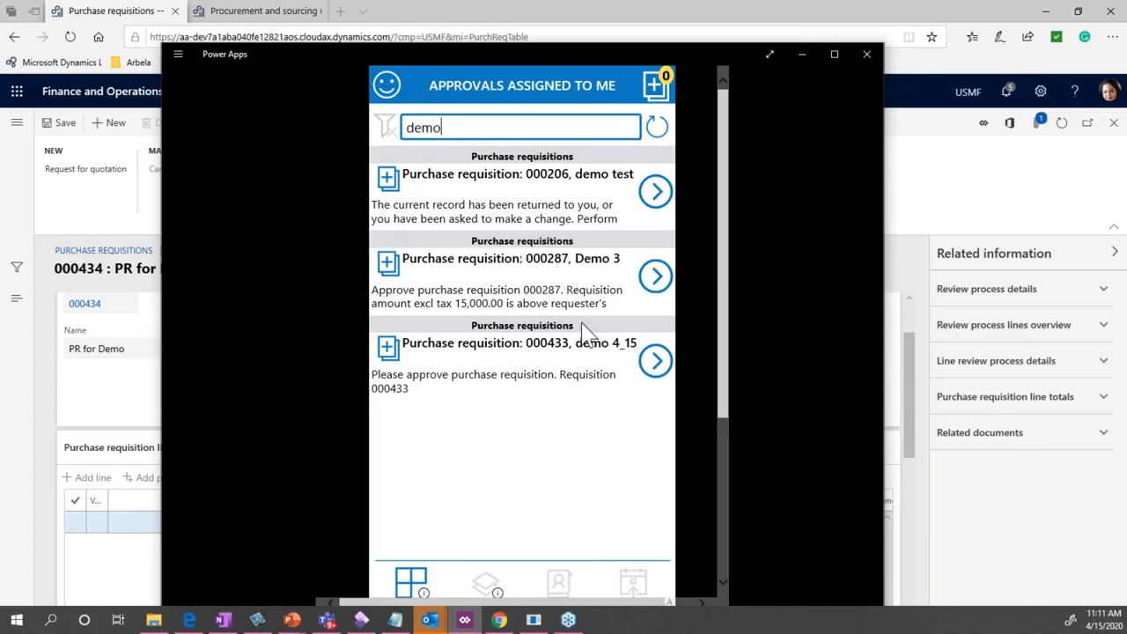
click(655, 126)
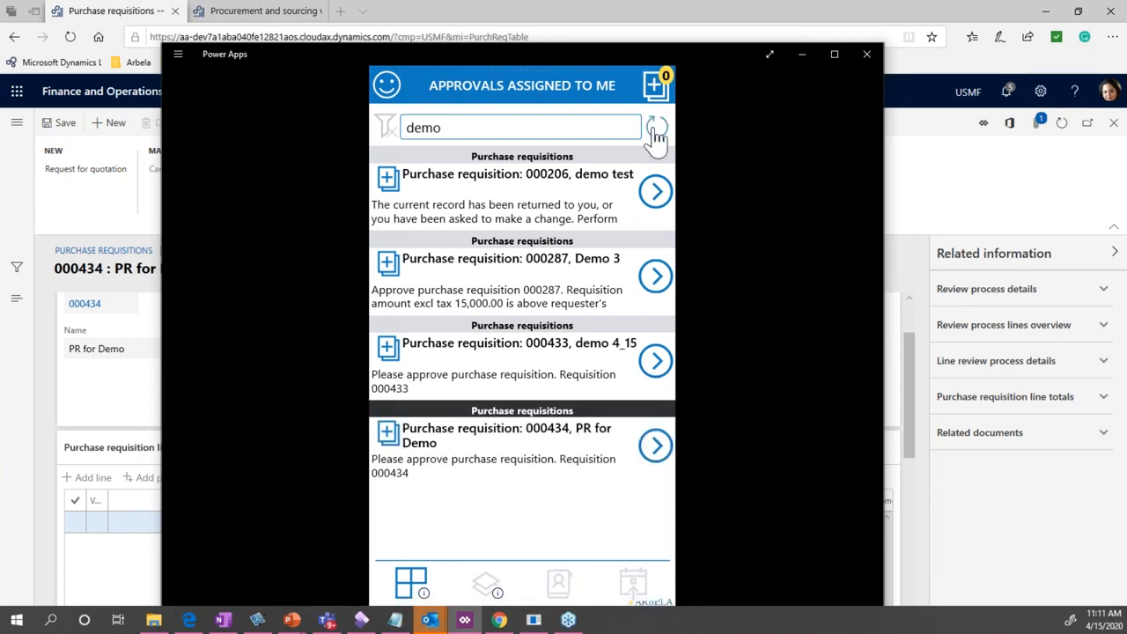
Clear the search text and refresh the full approvals list
drag(438, 128, 398, 132)
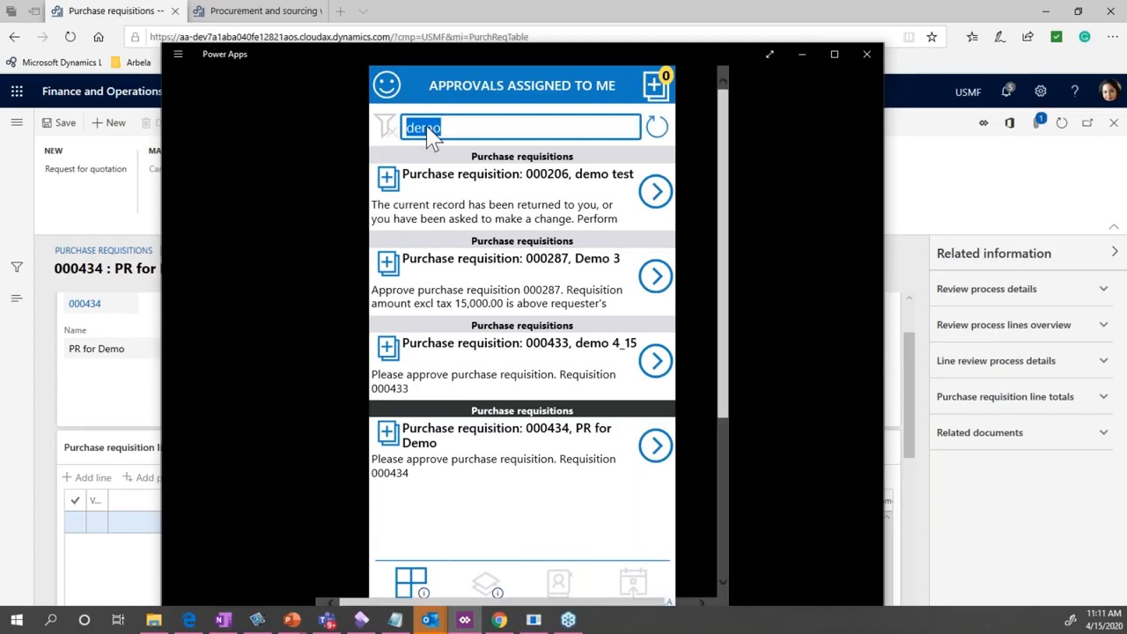
key(BackSpace)
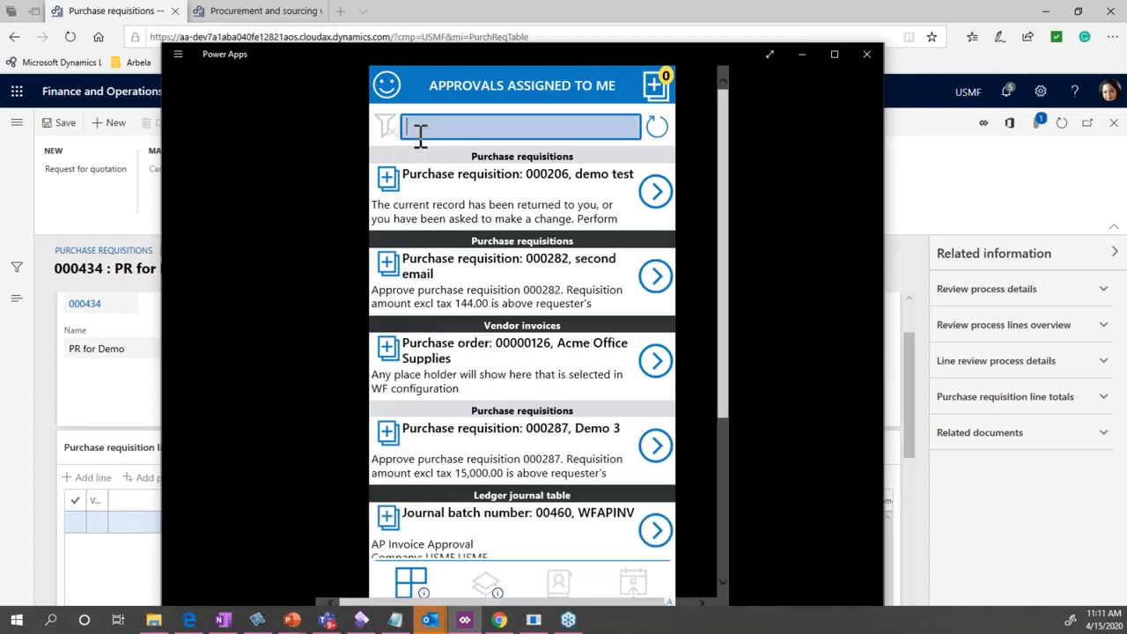
click(663, 139)
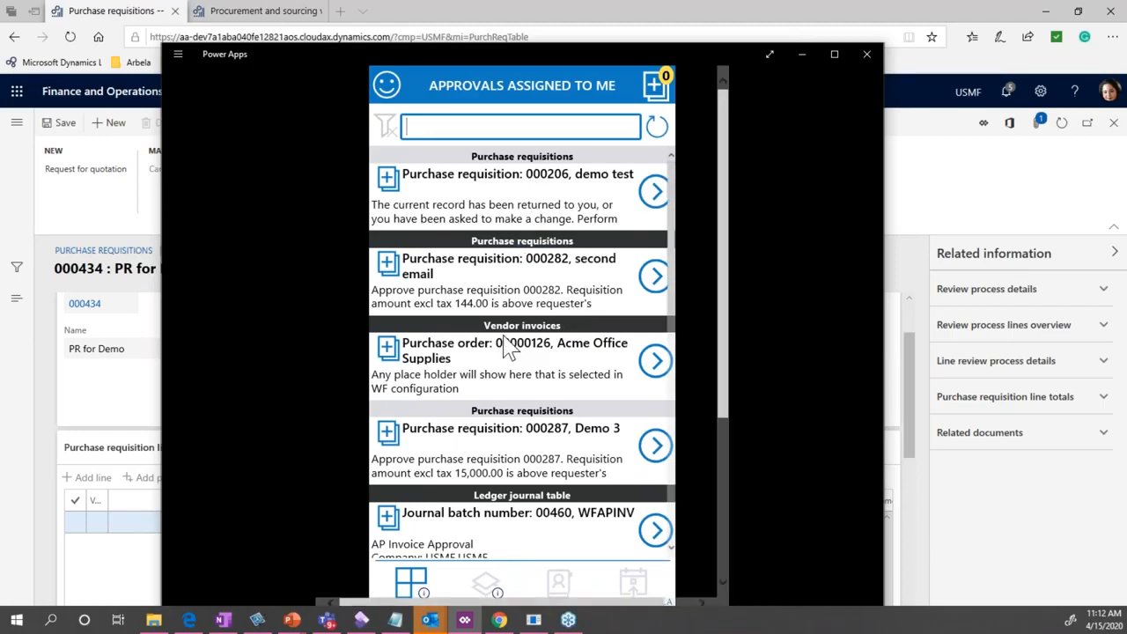
Look through the approvals down to the PR for Demo requisition and limit the list to purchase requisitions
scroll(528, 454, down, 3)
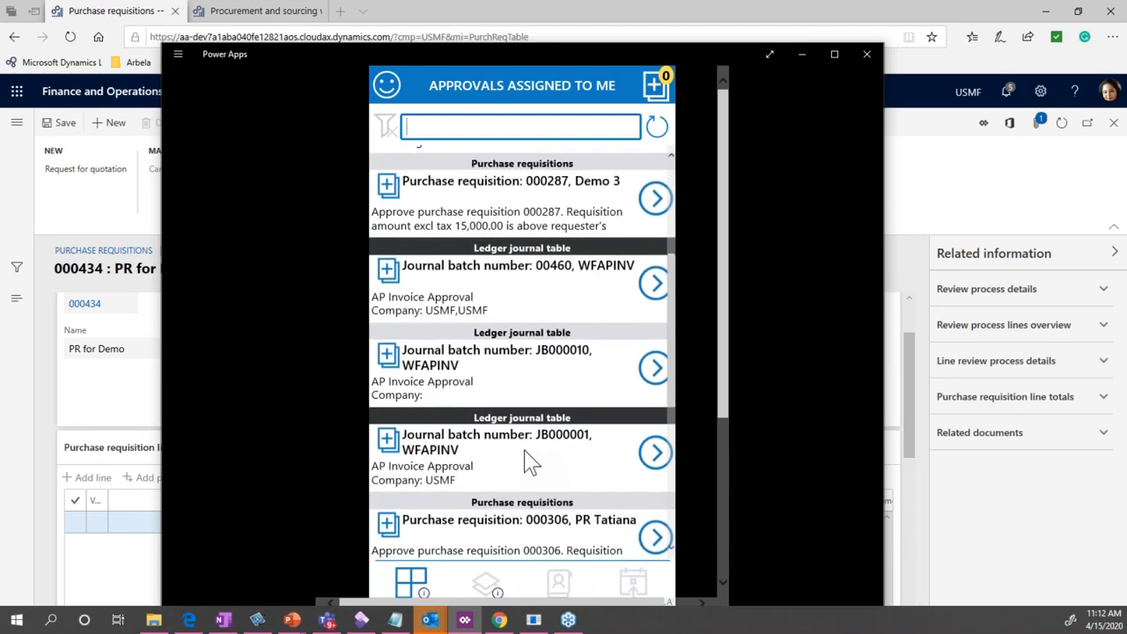
scroll(528, 460, down, 2)
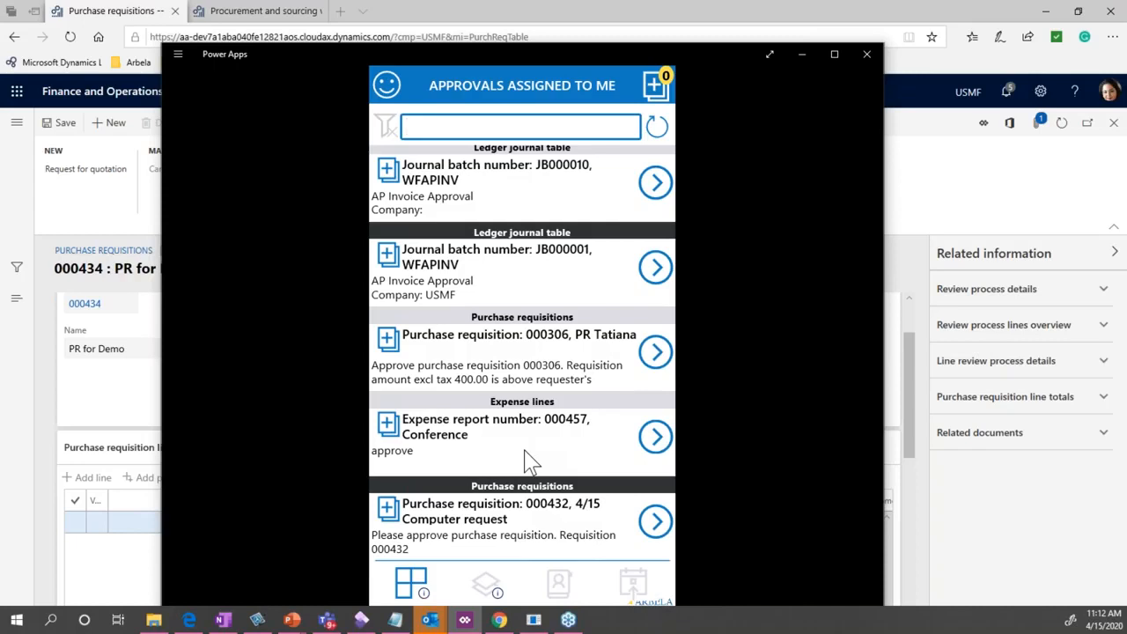
scroll(533, 454, down, 2)
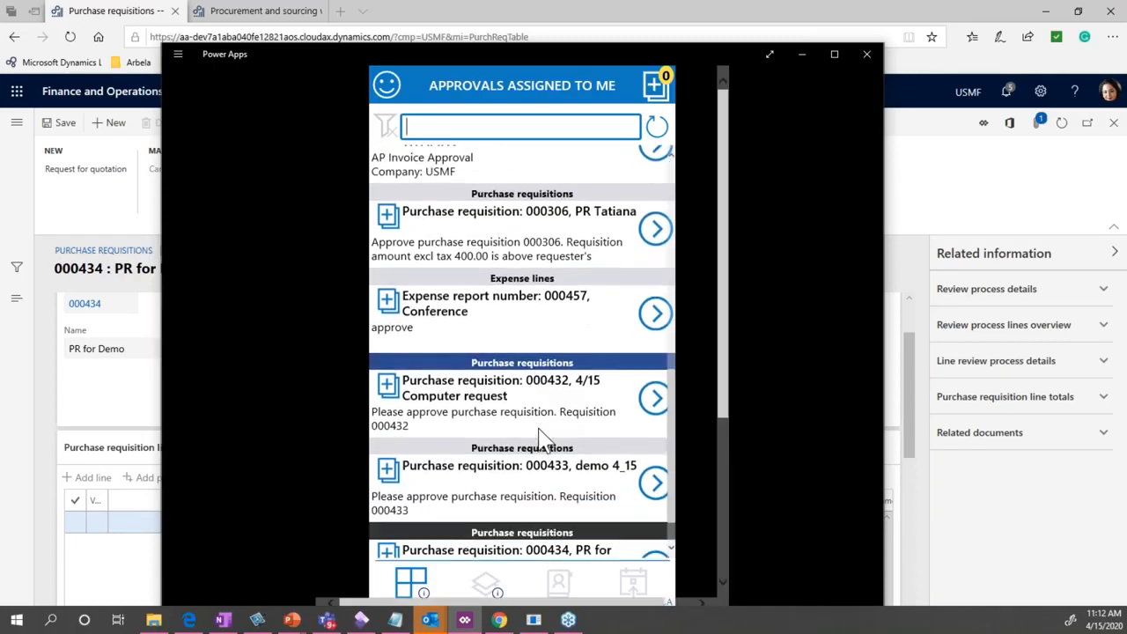
scroll(539, 434, down, 1)
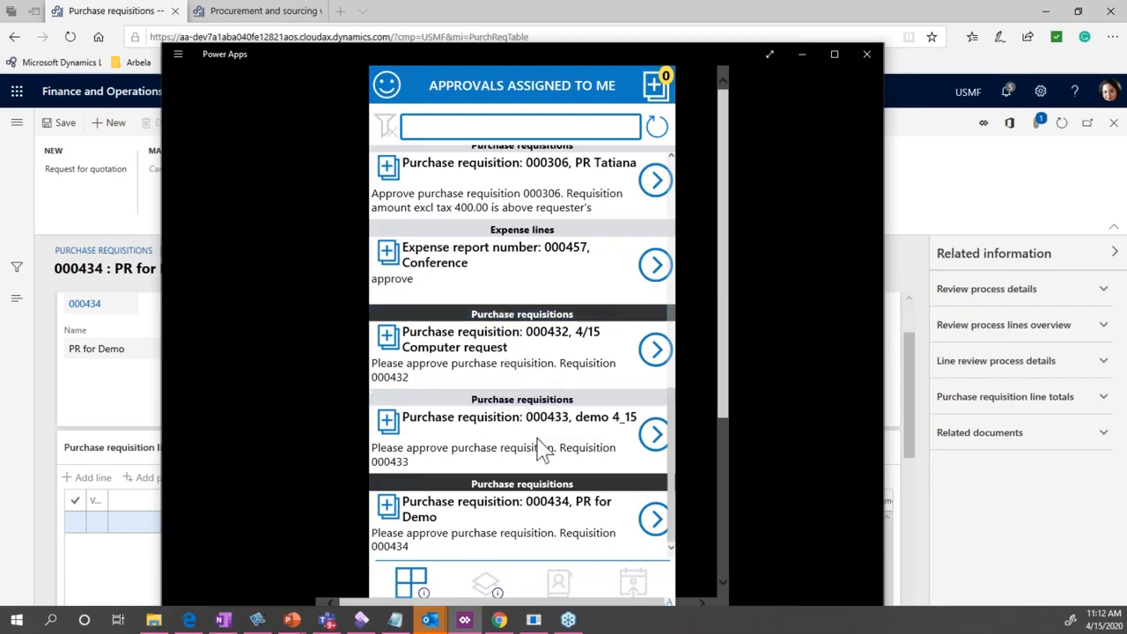
scroll(542, 467, down, 1)
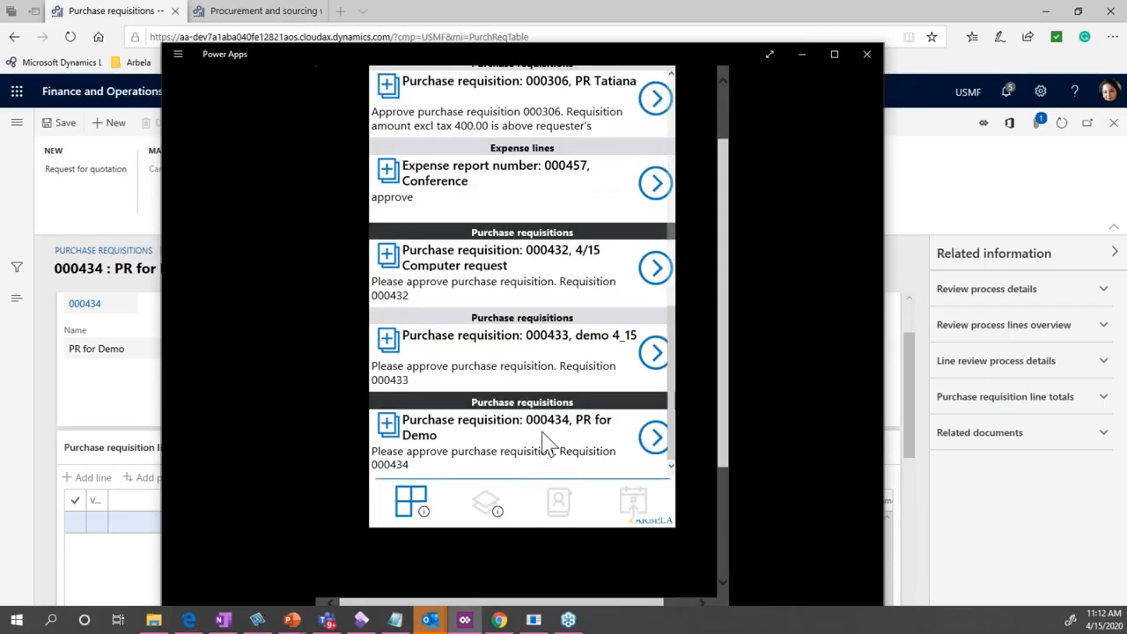
scroll(542, 432, up, 2)
scroll(544, 432, down, 3)
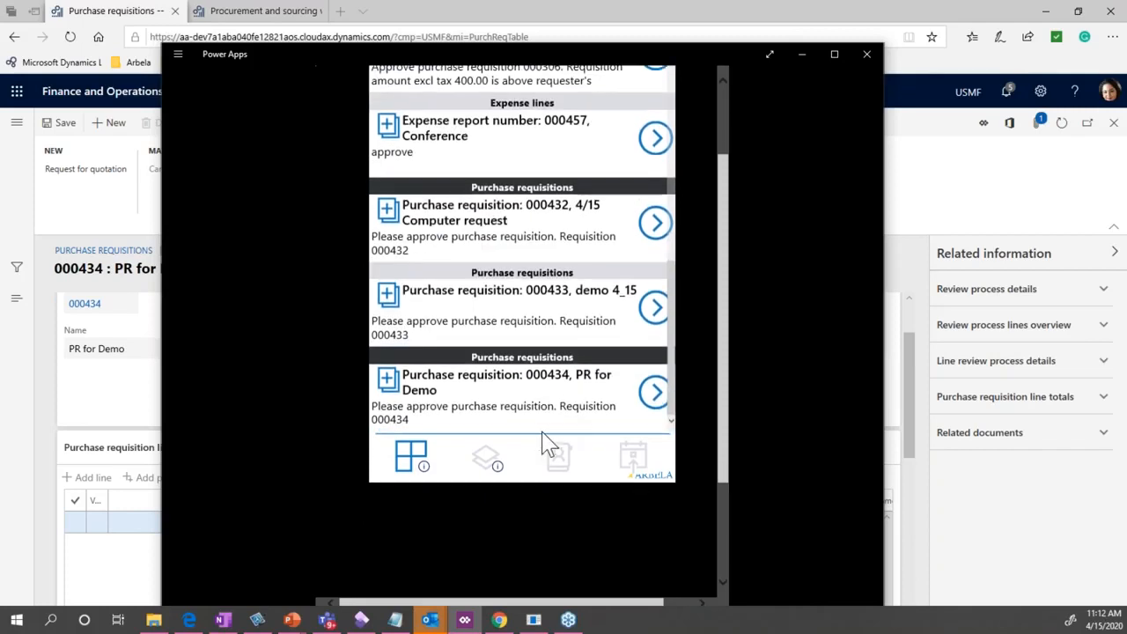
scroll(545, 426, up, 3)
scroll(546, 423, down, 3)
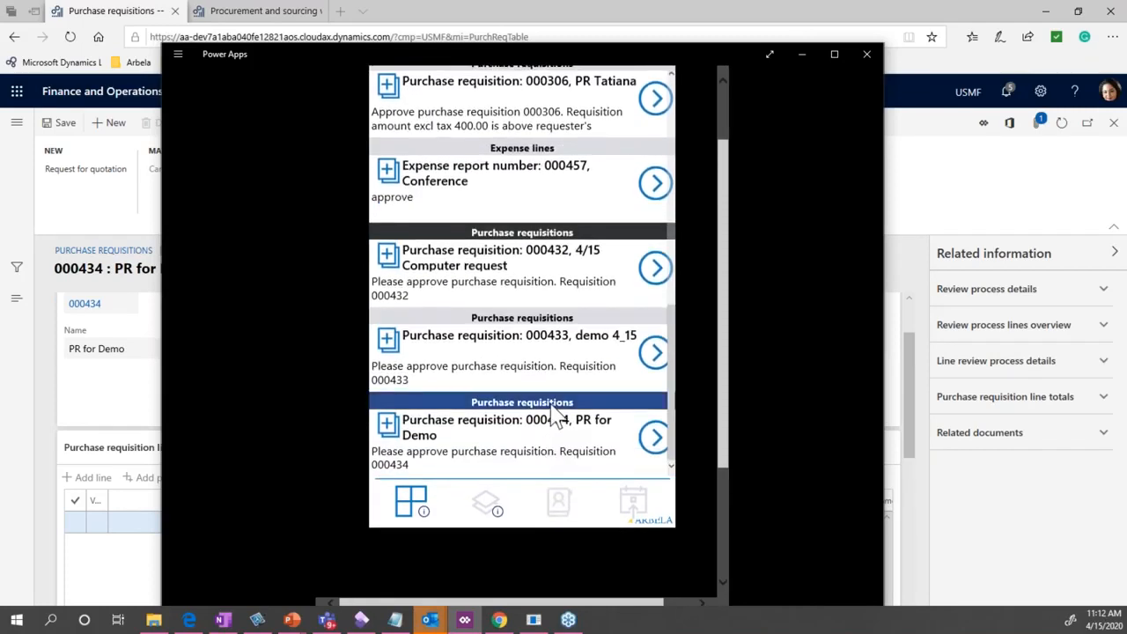
scroll(553, 414, down, 2)
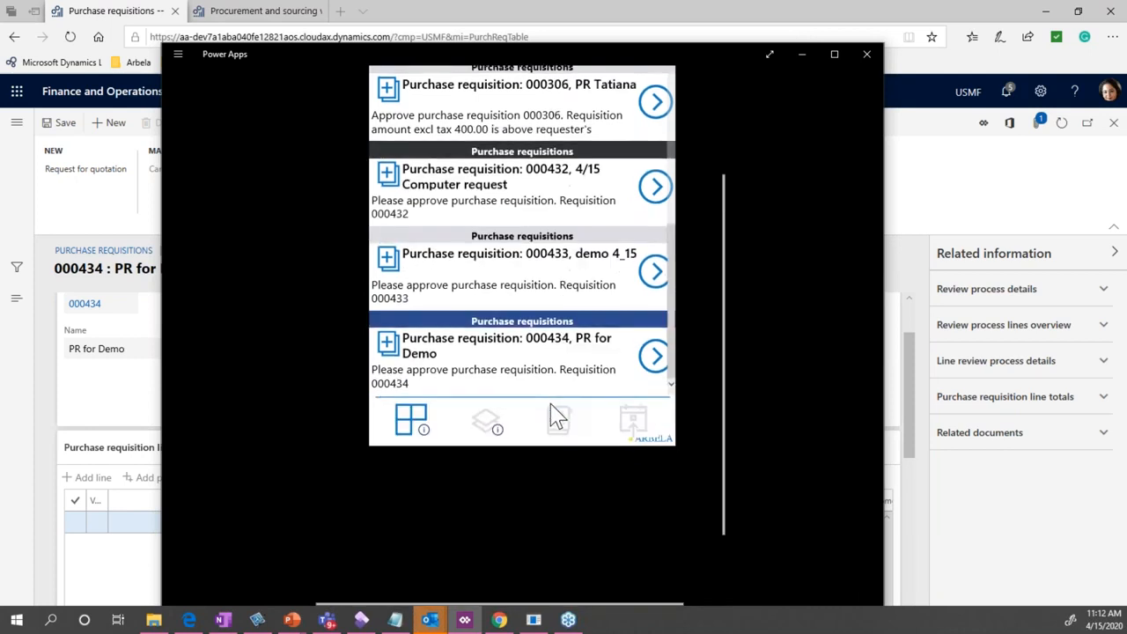
scroll(556, 416, up, 2)
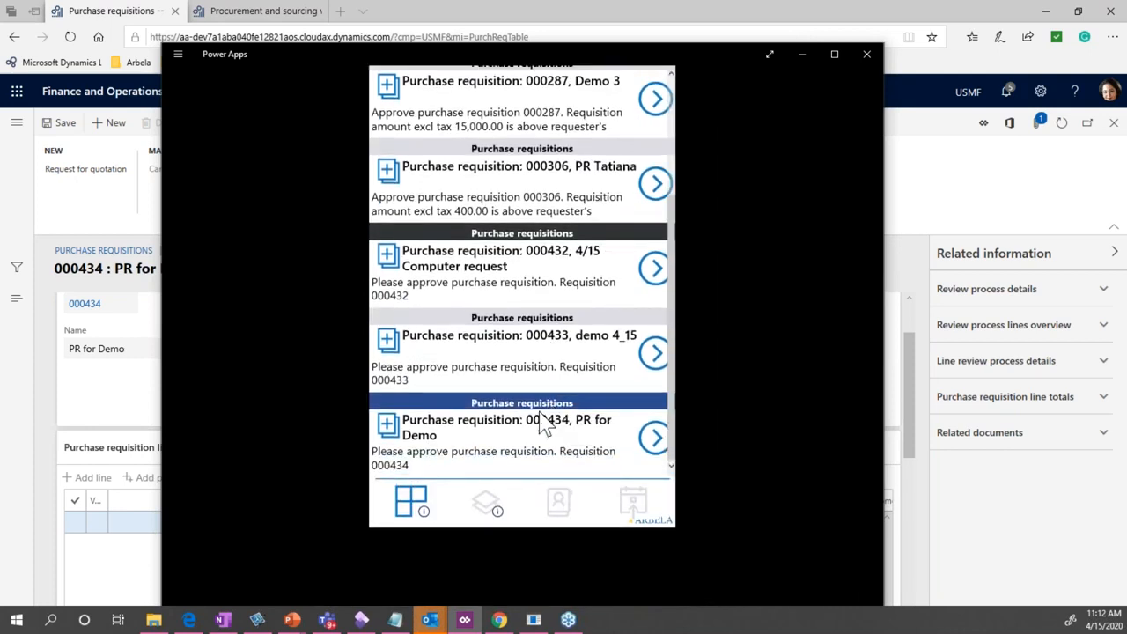
Open the PR for Demo work item, view its "dell computers with prices" line attachment and return to the attachments list
click(653, 356)
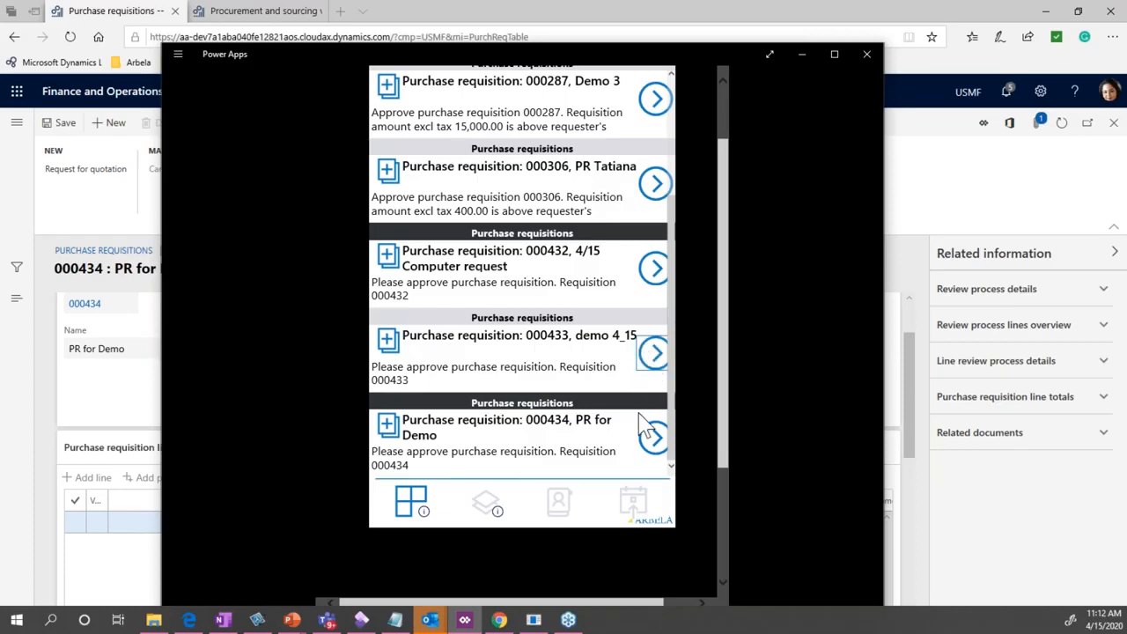
click(654, 440)
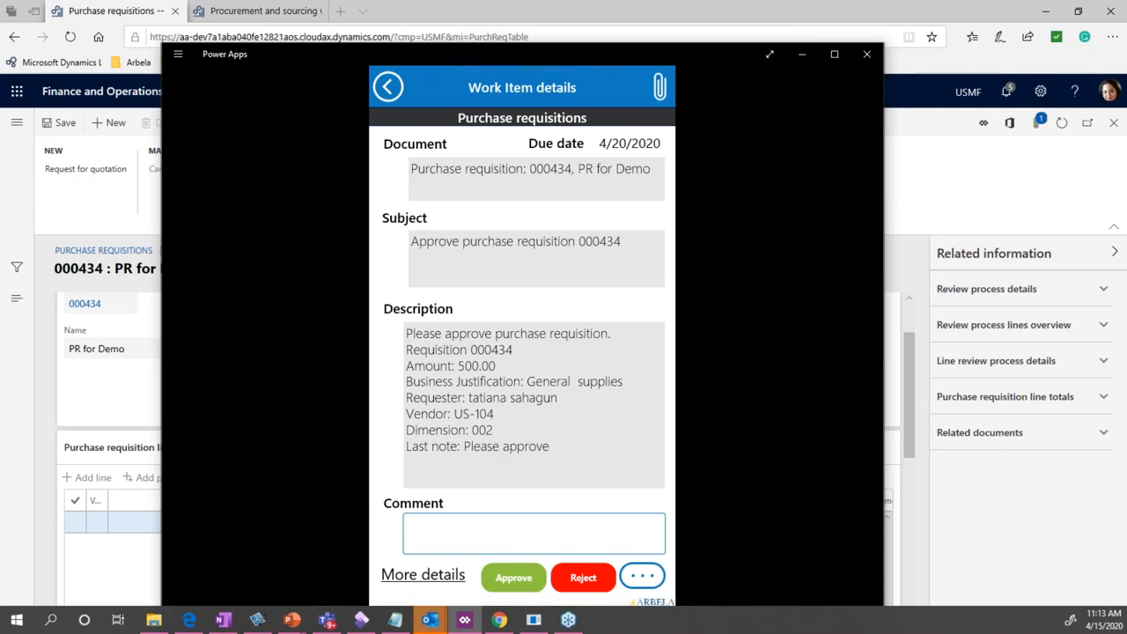
click(657, 91)
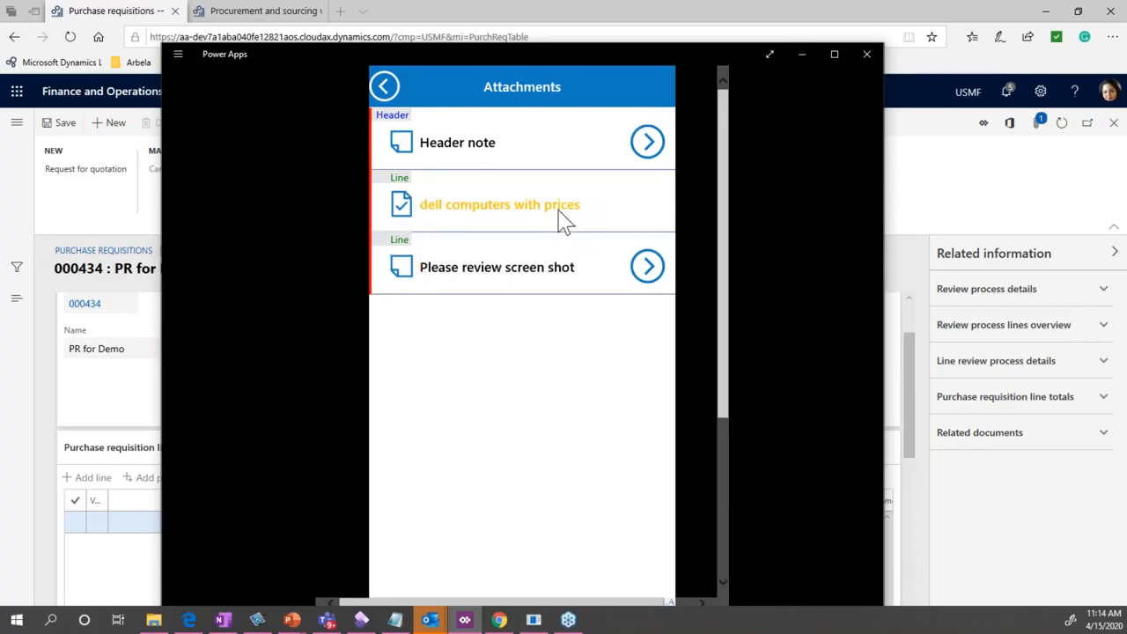
click(486, 223)
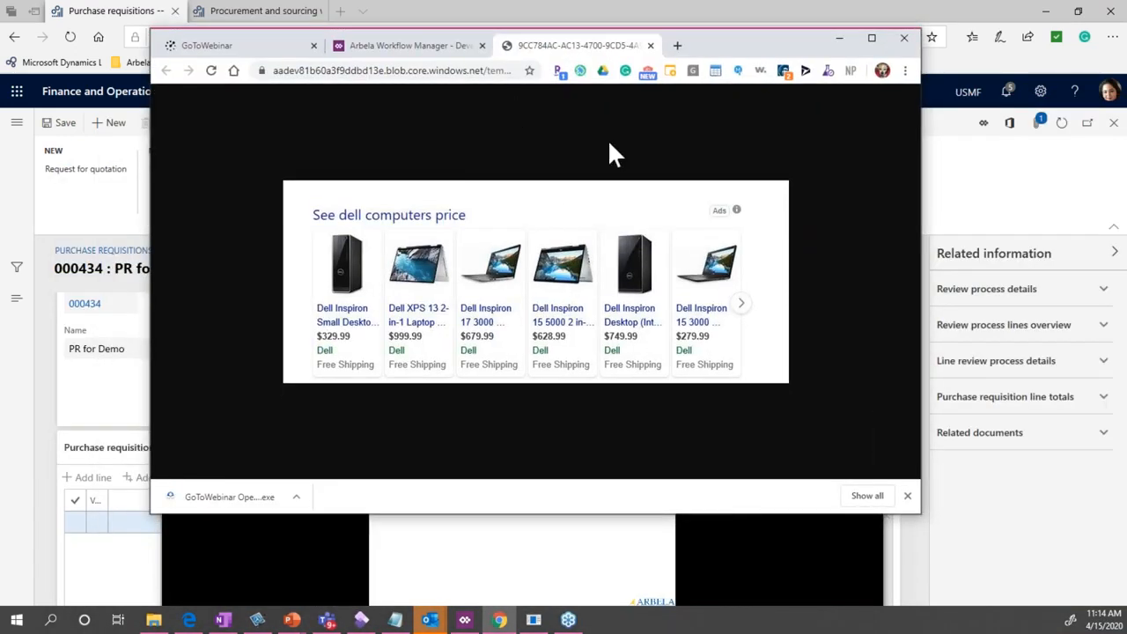
drag(758, 42, 1119, 630)
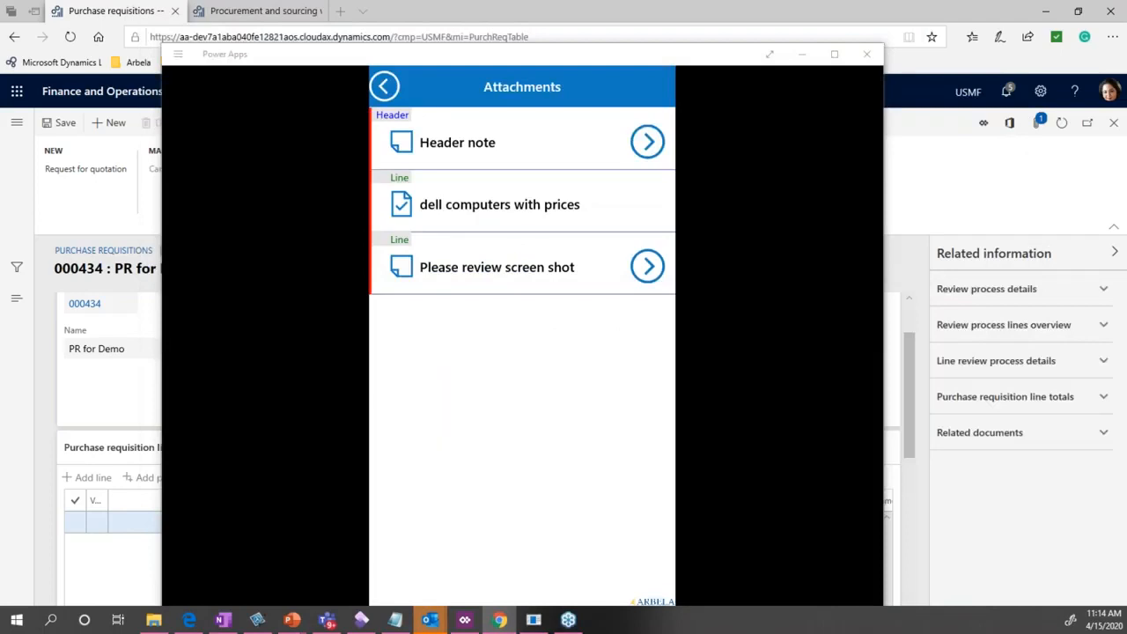
Read the "Please review screen shot" line note and go back to the work item details
click(518, 286)
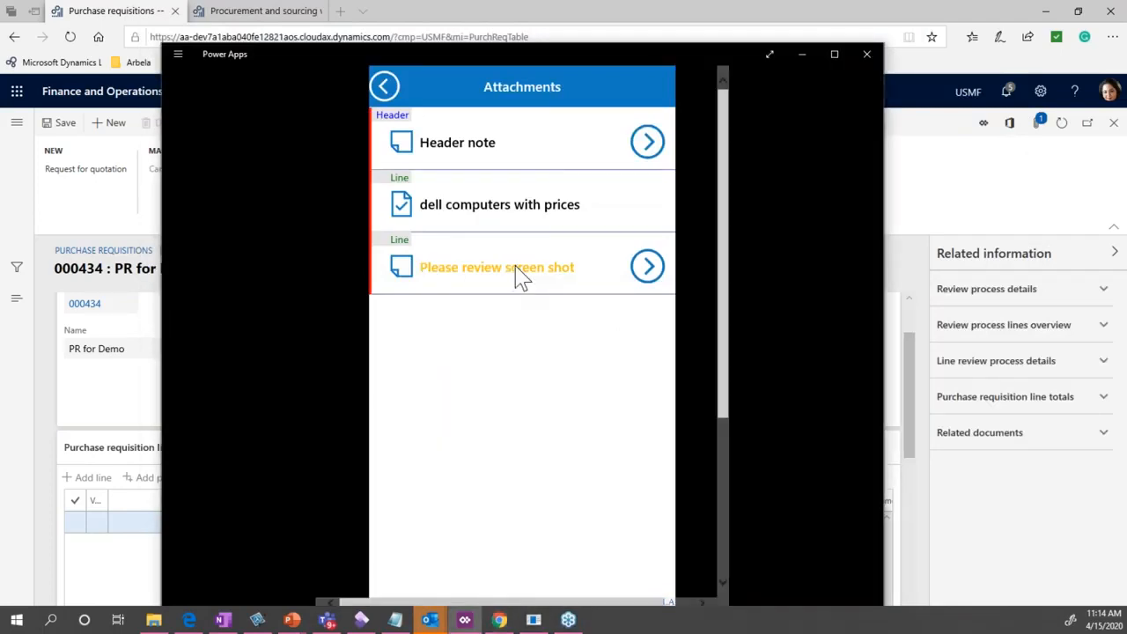
click(520, 276)
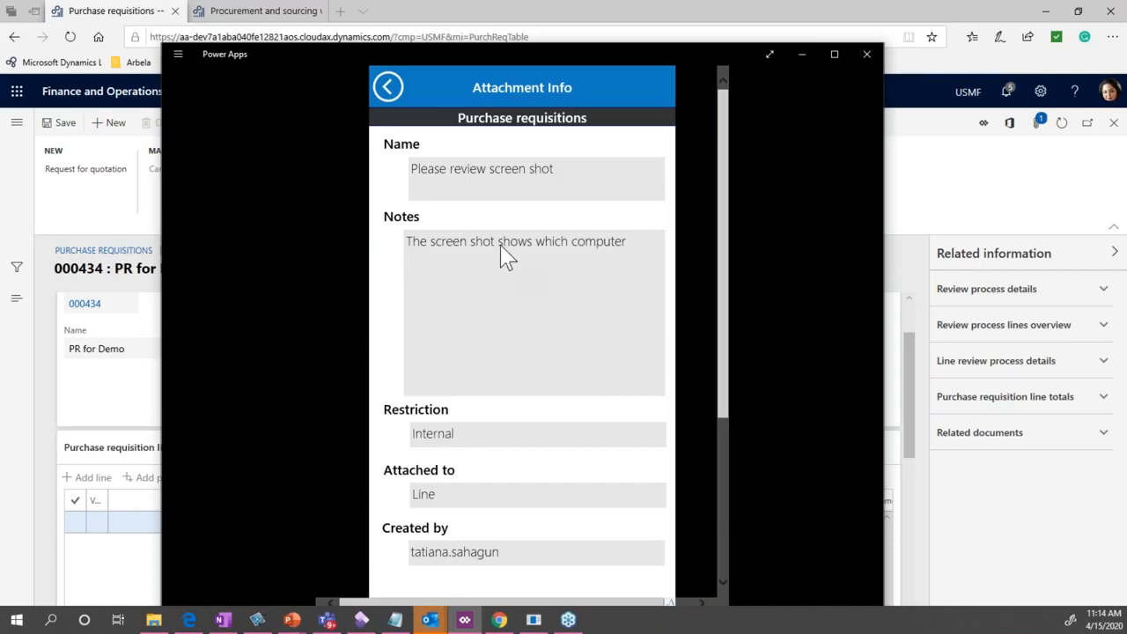
click(387, 88)
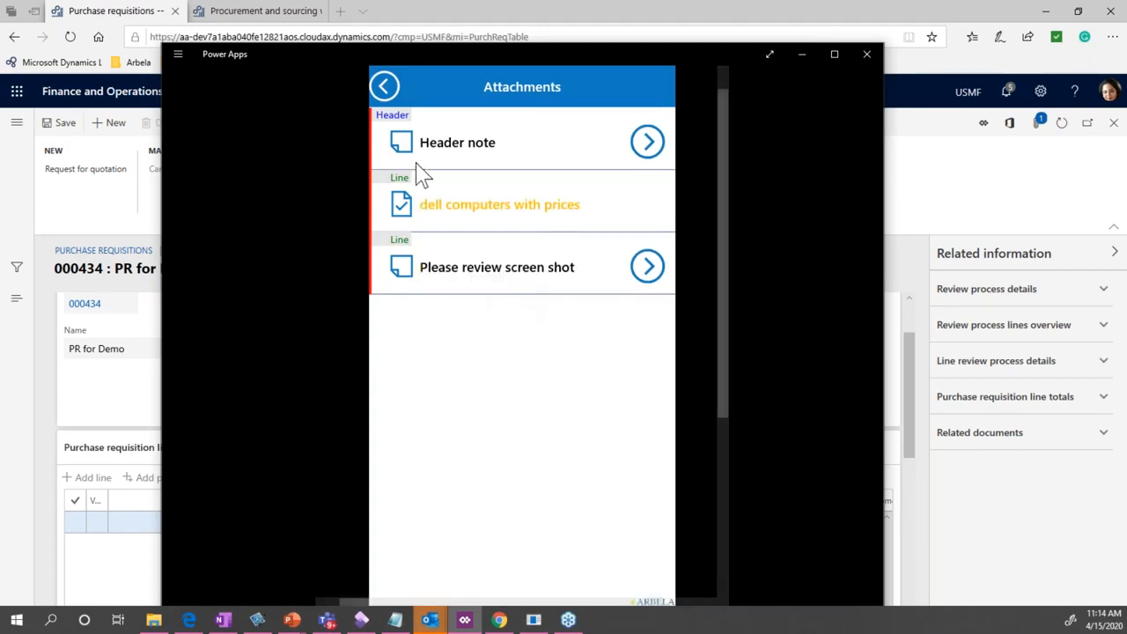
click(385, 88)
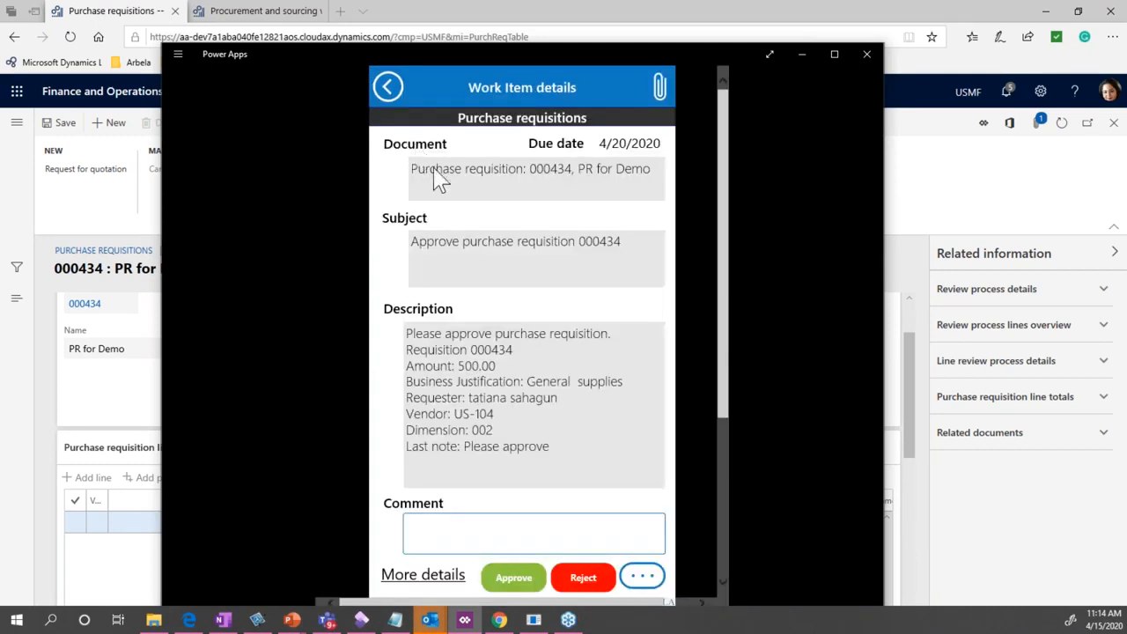
Enter the comment "Approved." on the work item and show its additional workflow actions
click(498, 528)
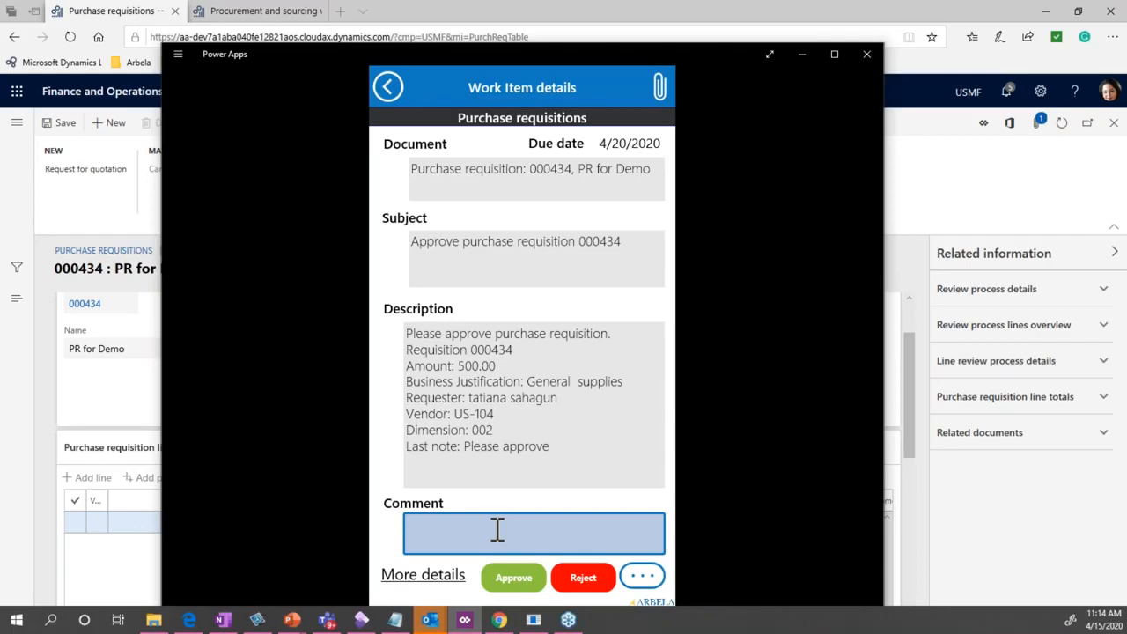
text(Approved.)
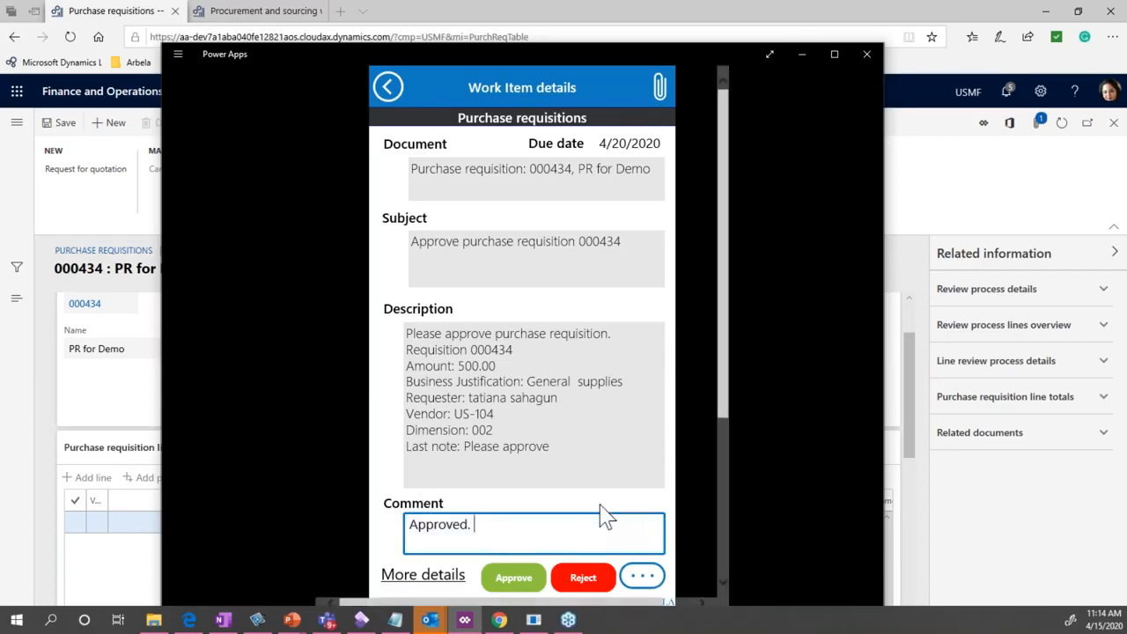
click(644, 577)
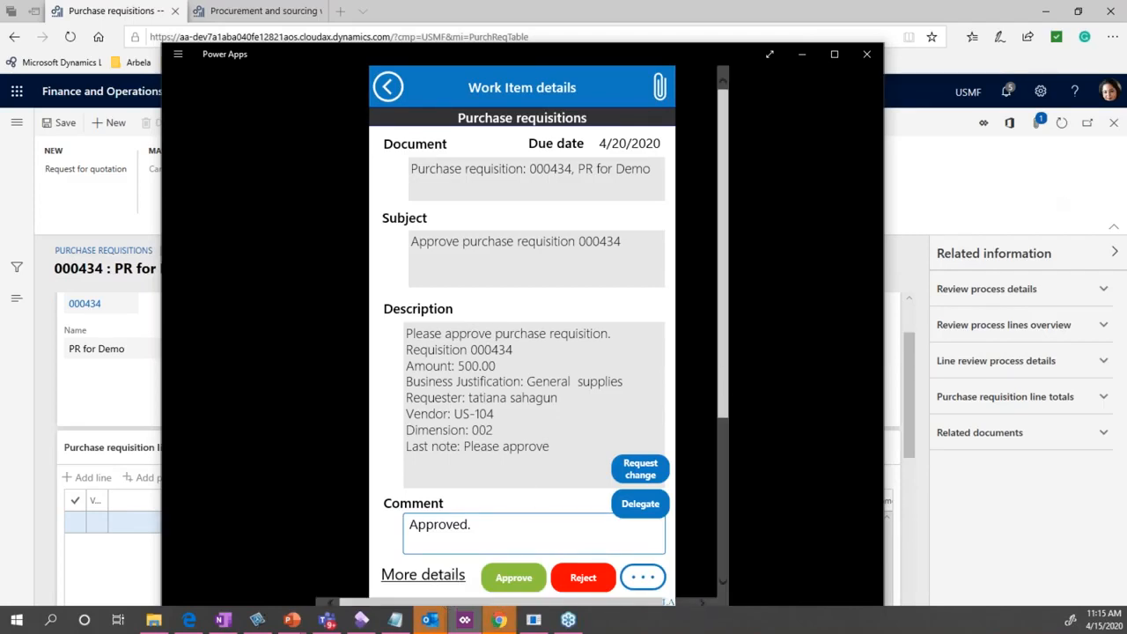
Examine the PR for Demo requisition and its lines in Finance and Operations in Chrome, and return to Power Apps
click(499, 620)
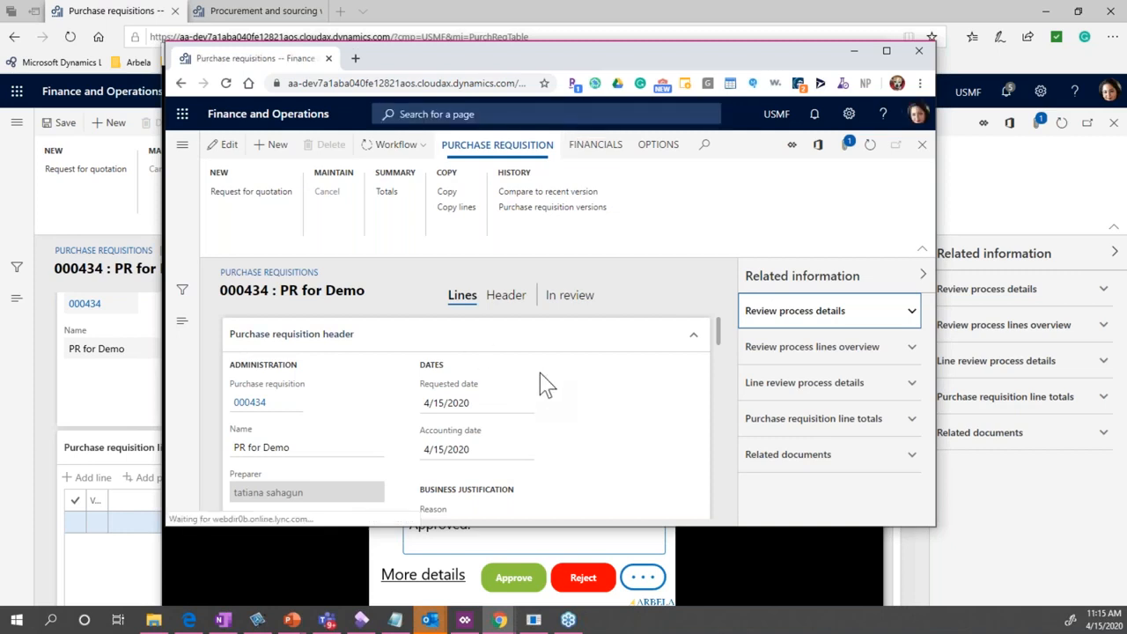
scroll(542, 380, down, 2)
scroll(541, 381, down, 2)
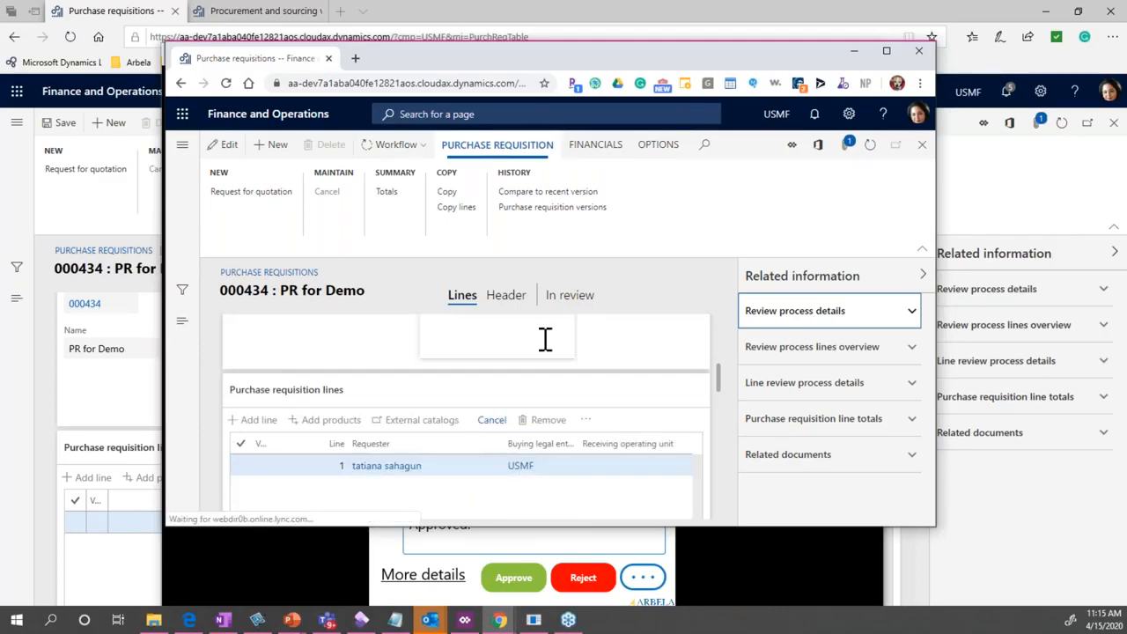
drag(594, 61, 1126, 528)
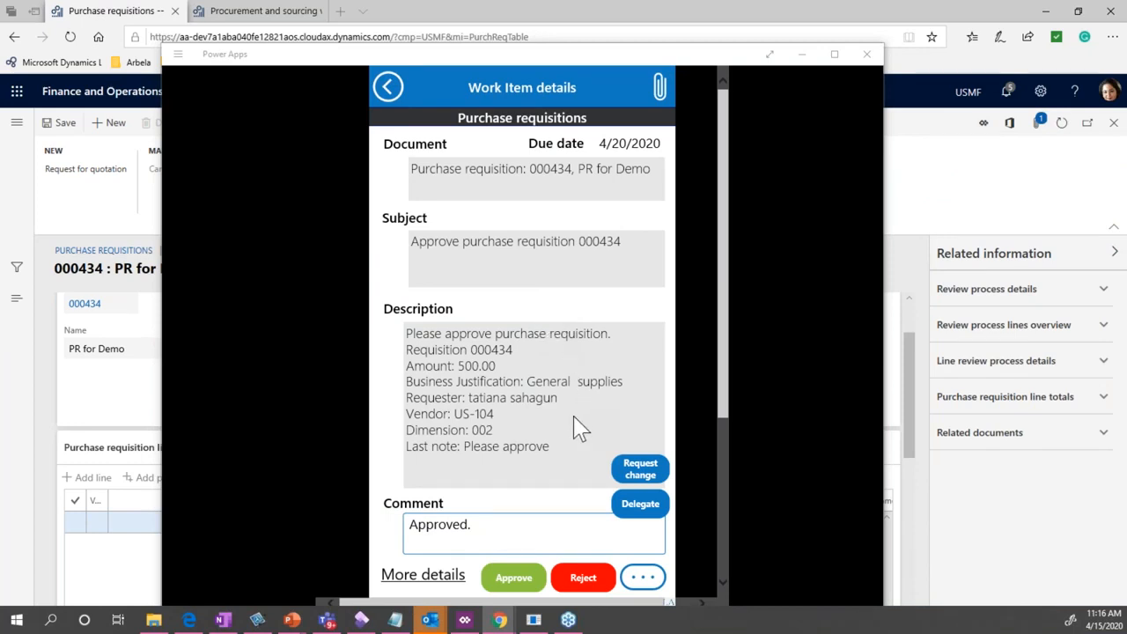
Approve the PR for Demo work item and maximize the Power Apps window
click(508, 586)
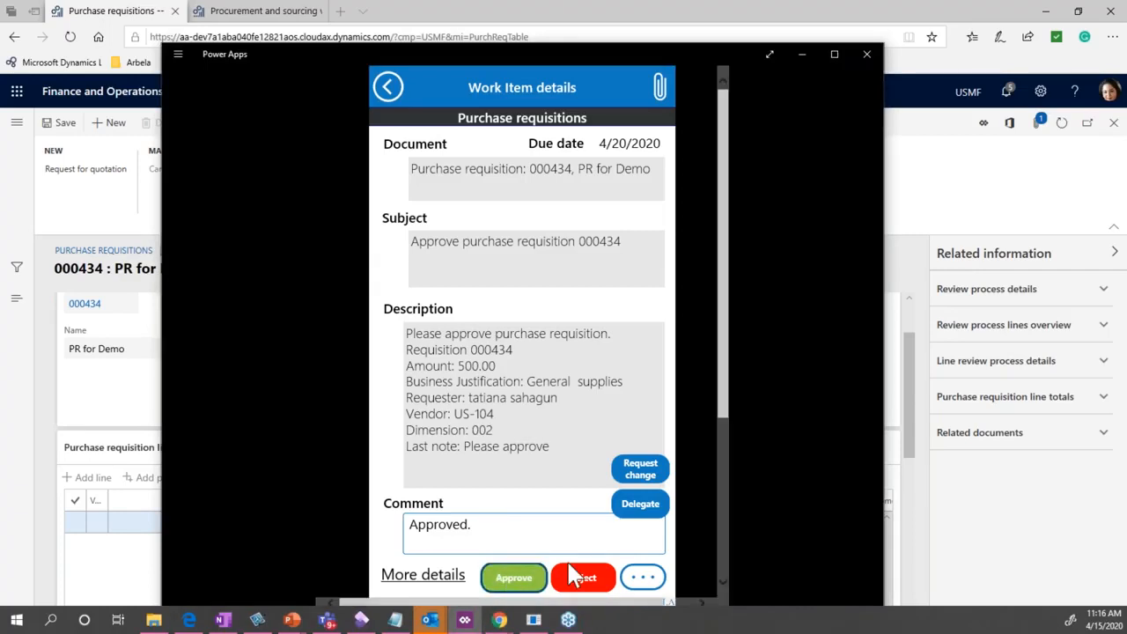
click(518, 581)
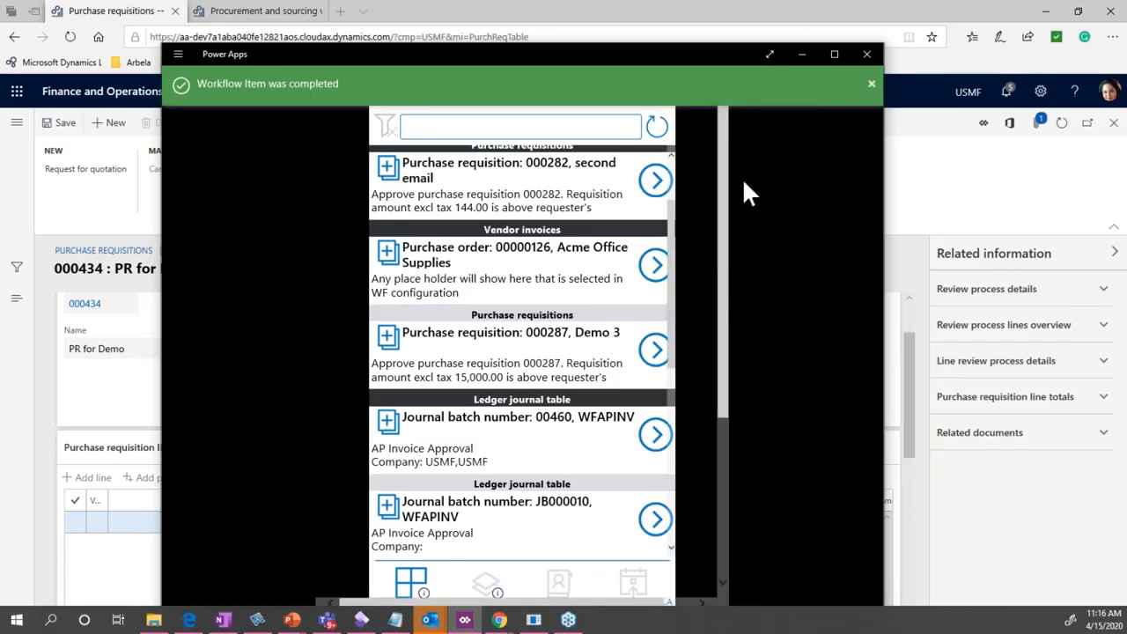
click(834, 54)
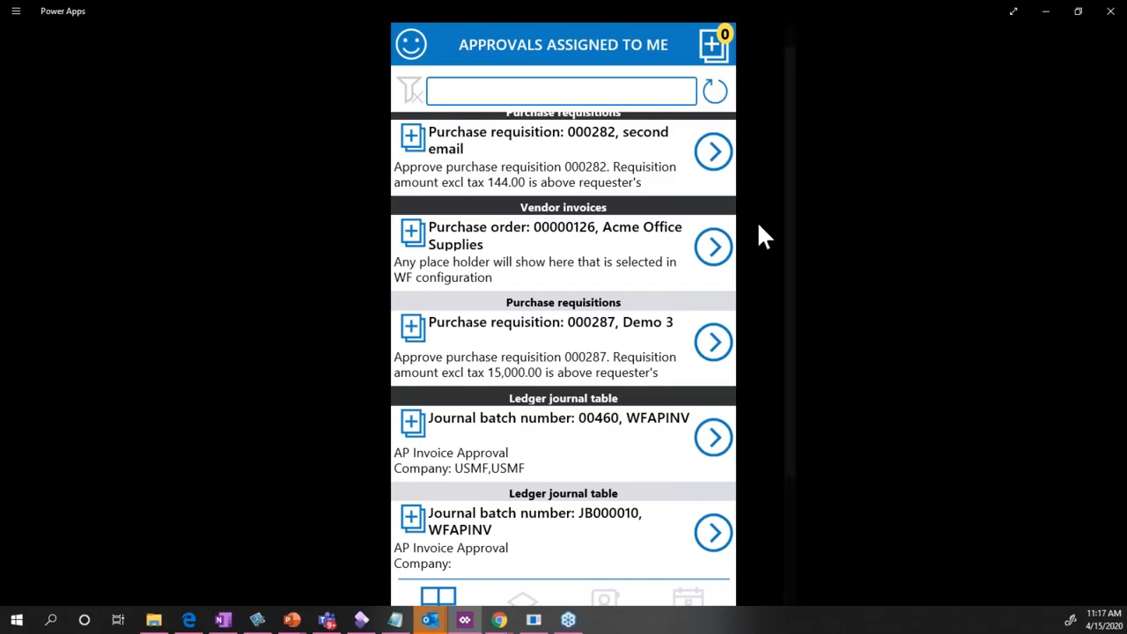
Select the "second email" requisition, the Acme Office Supplies vendor invoice and journal batch 00460 for bulk approval or rejection
click(410, 139)
click(410, 235)
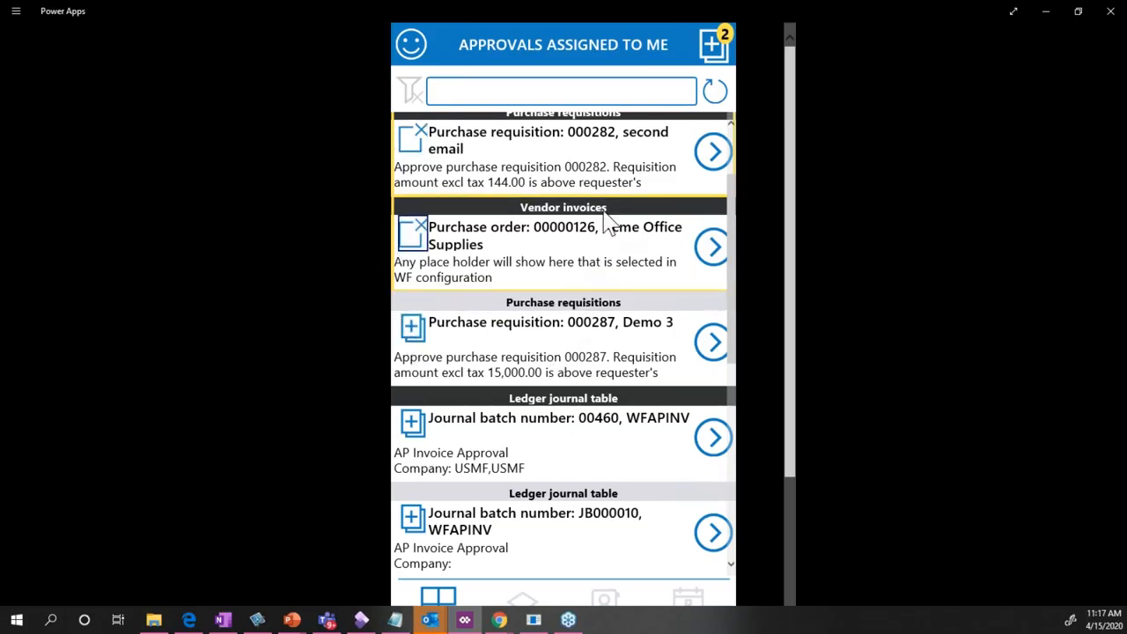
click(410, 424)
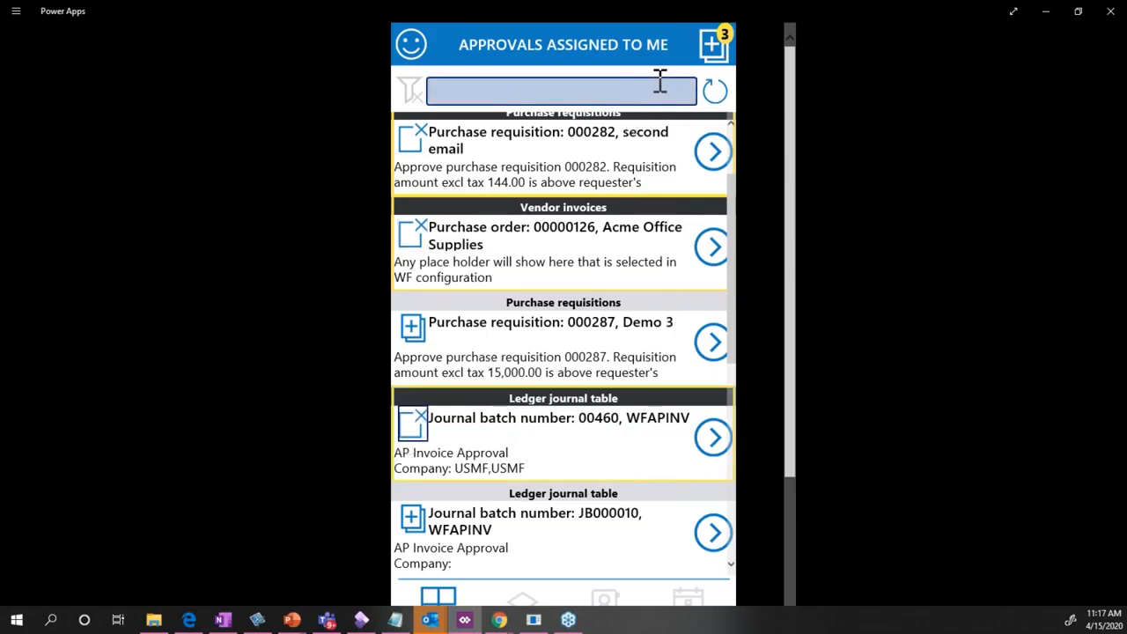
click(716, 51)
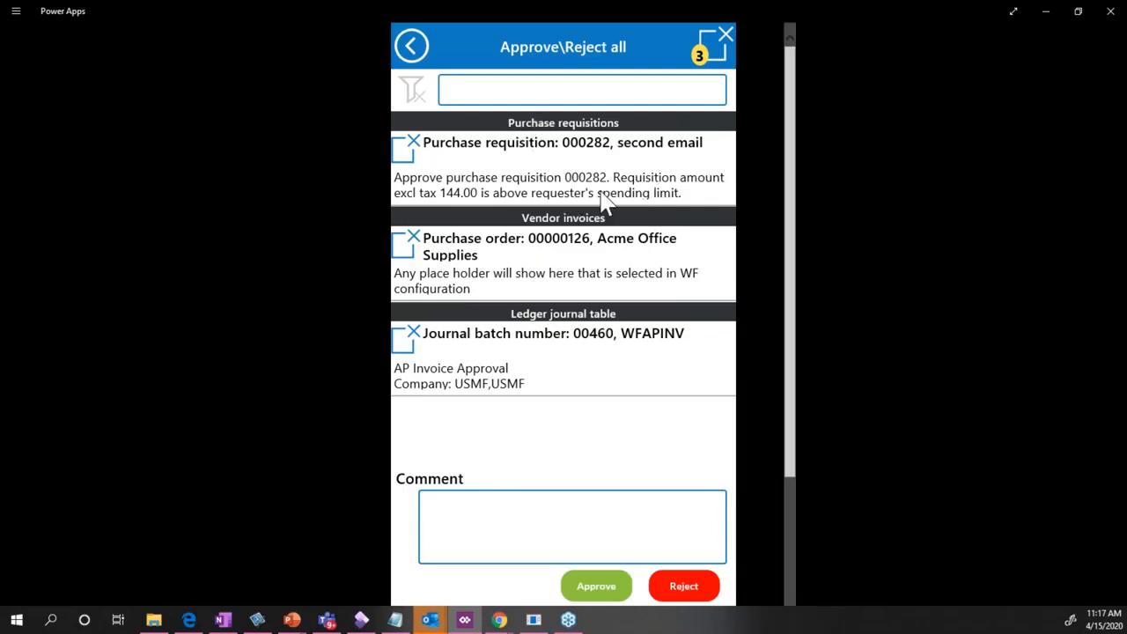
Try to approve the selected items together with the comment "approved" and return to the approvals list
click(539, 506)
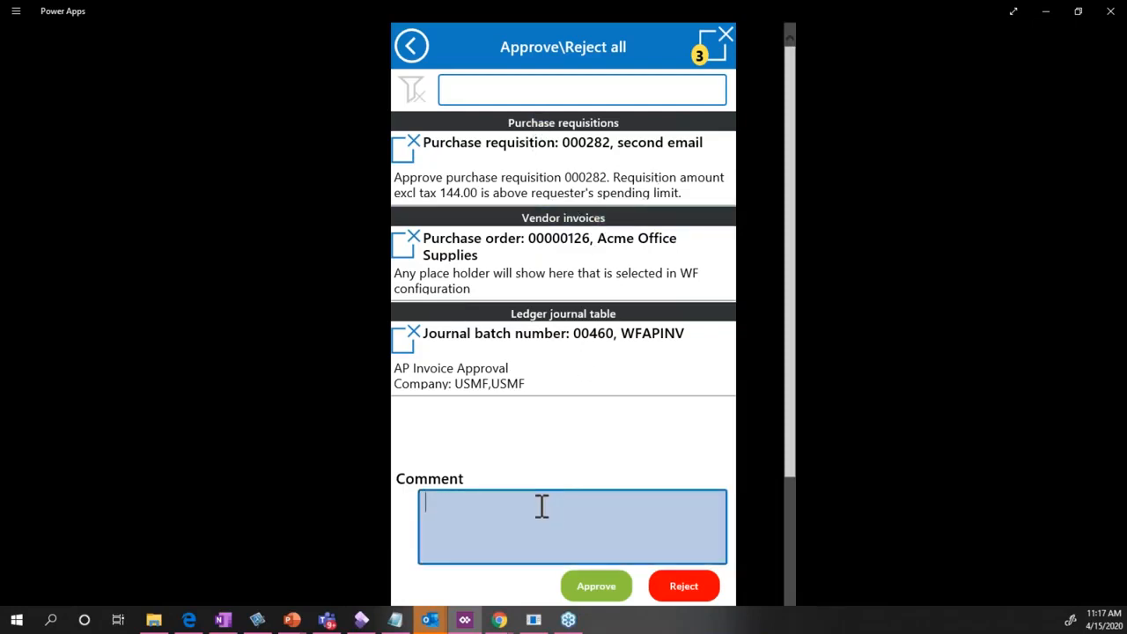
text(approved)
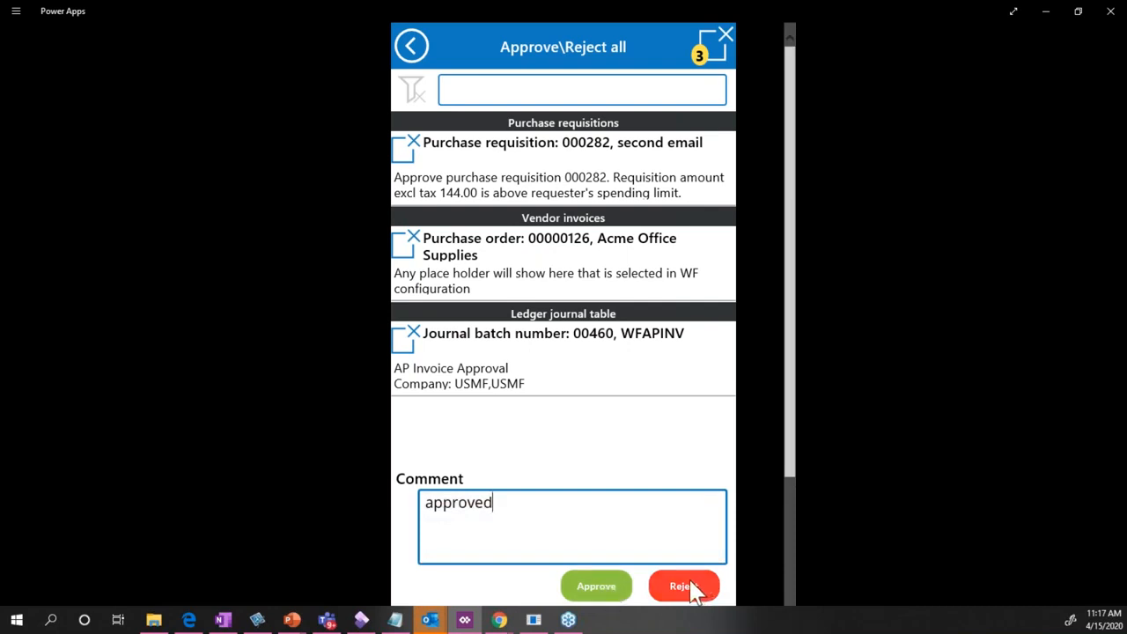
click(618, 592)
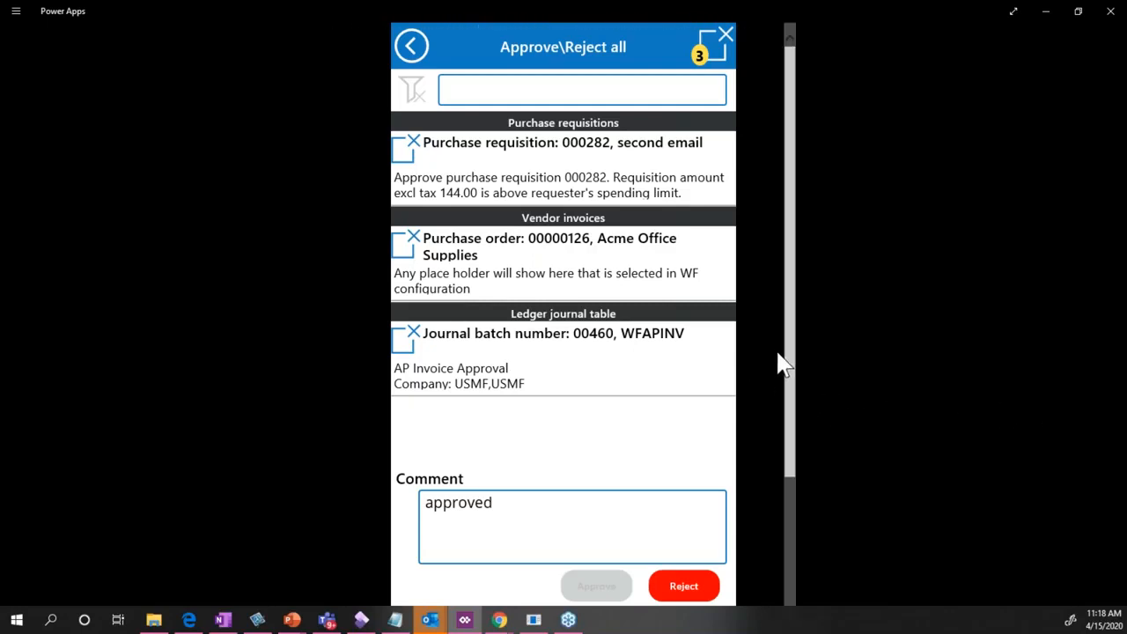
click(410, 54)
click(421, 42)
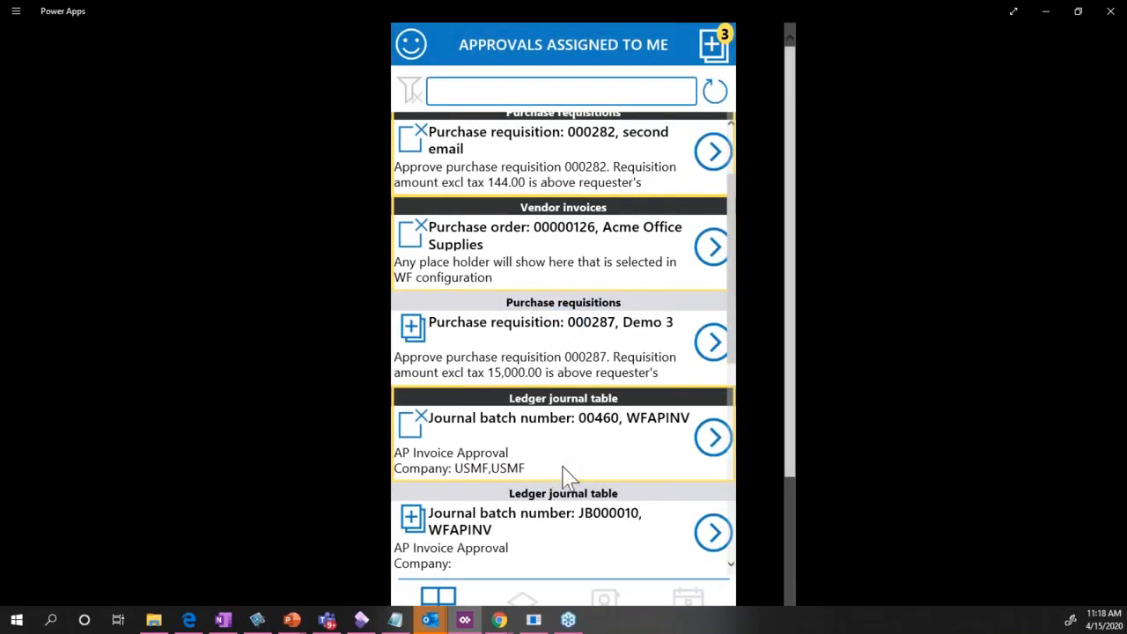
Restore the Power Apps window to its smaller size and move it up so its bottom navigation is fully in view
scroll(564, 475, down, 3)
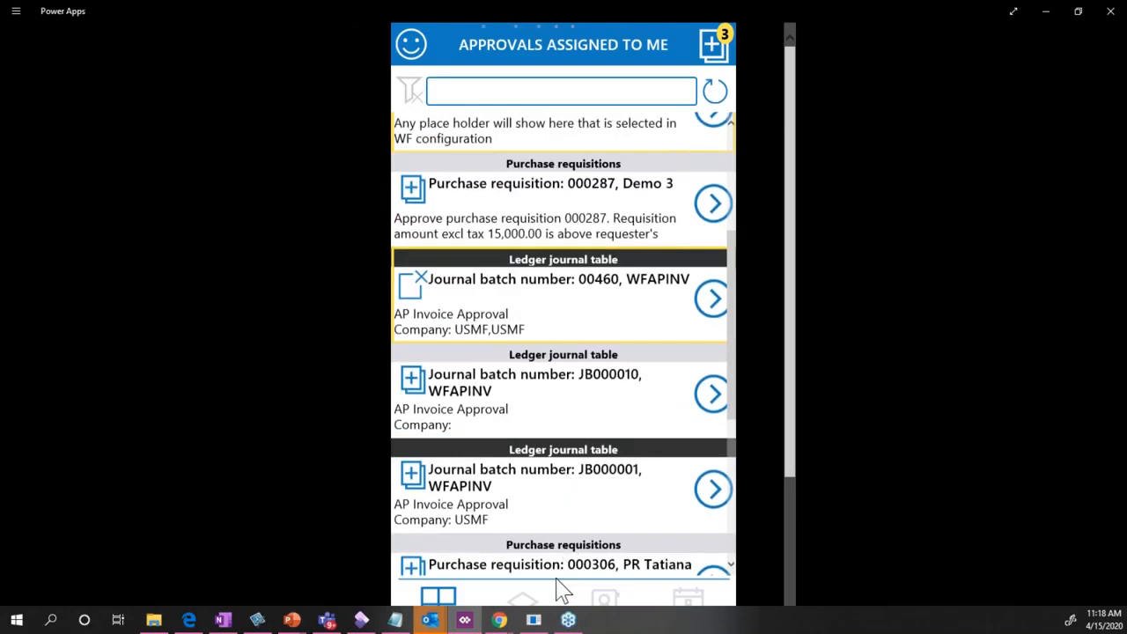
click(1078, 12)
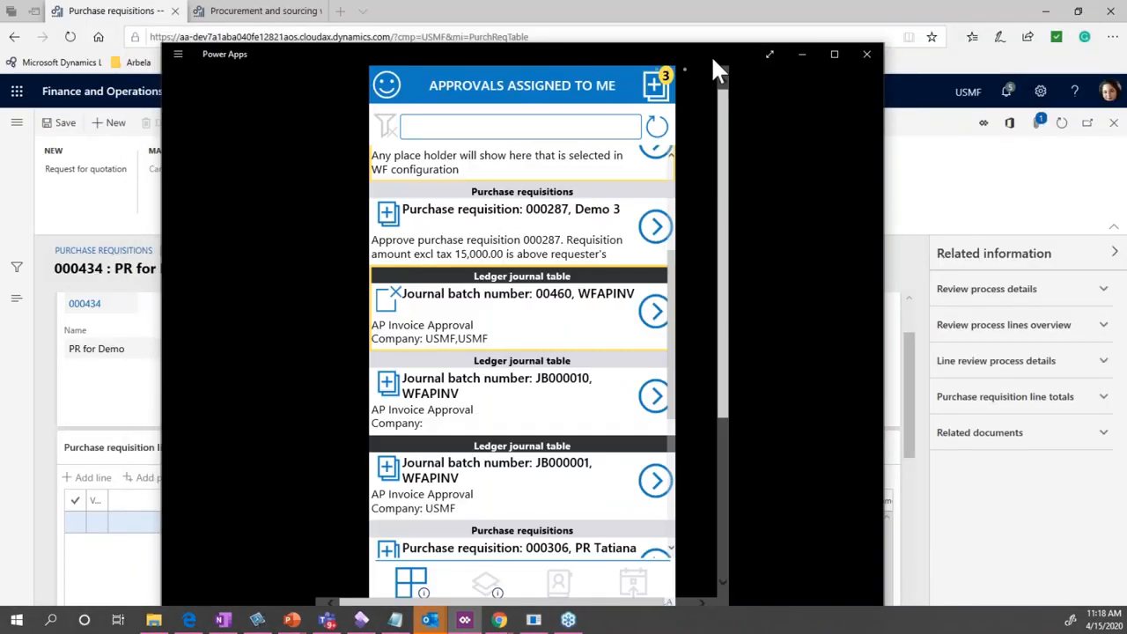
double_click(712, 43)
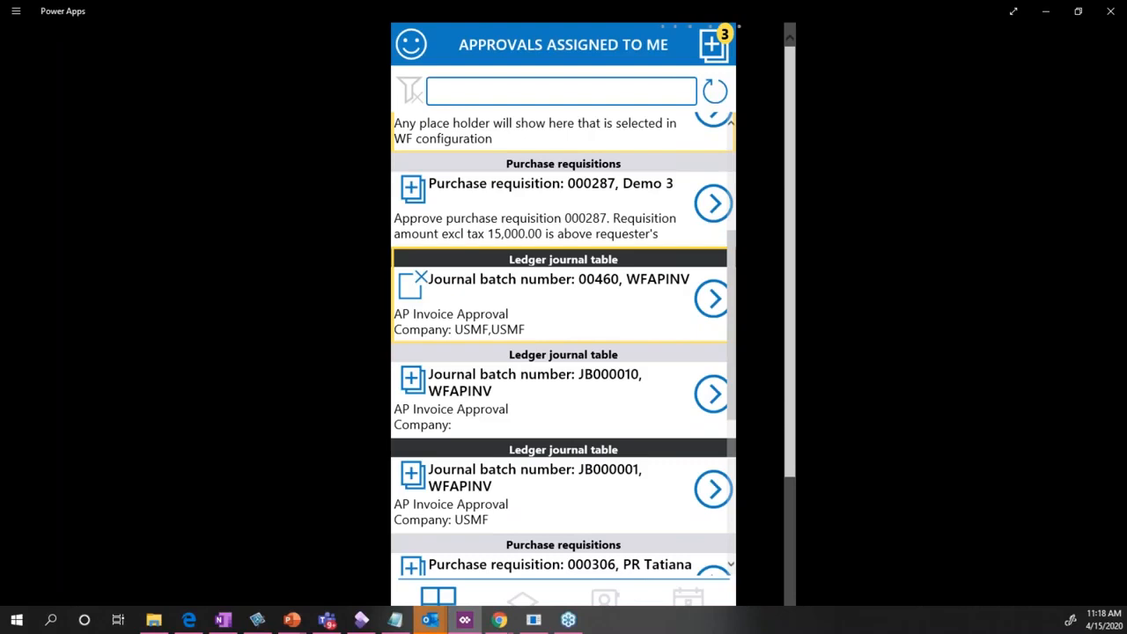
click(1078, 11)
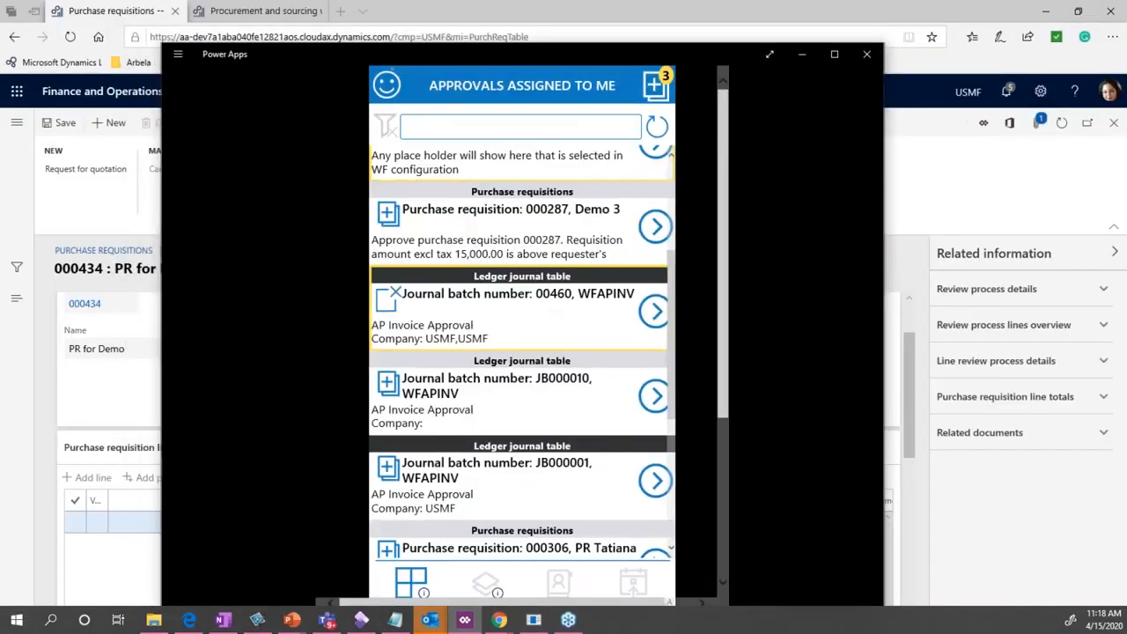
drag(736, 51, 731, 29)
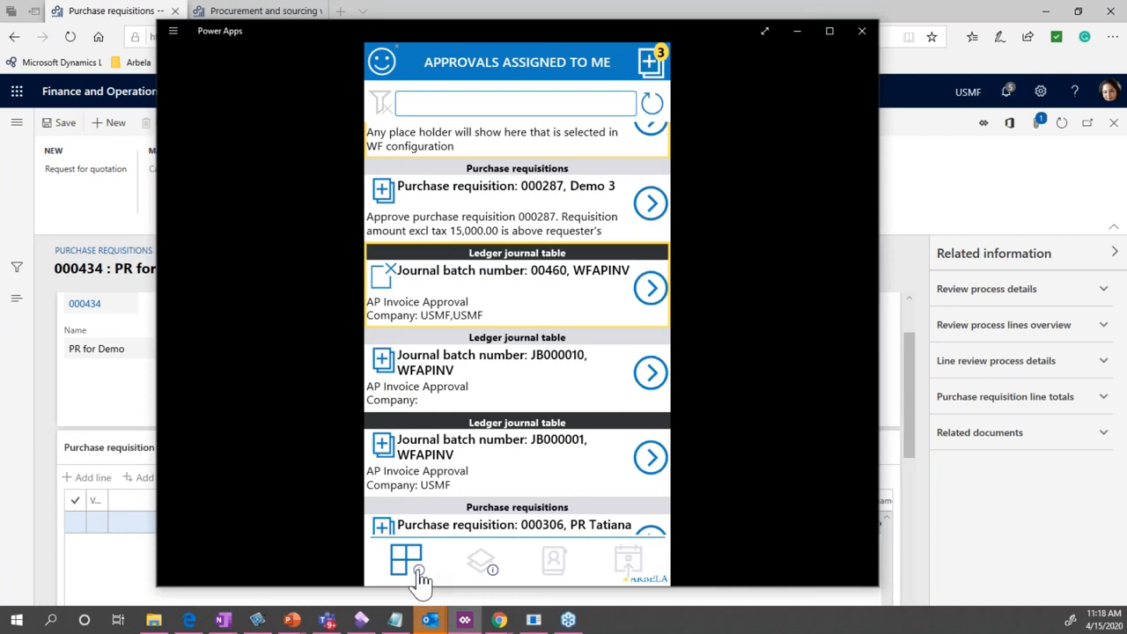
View the tasks assigned to me and the app's feedback page, and return to the task list
click(476, 567)
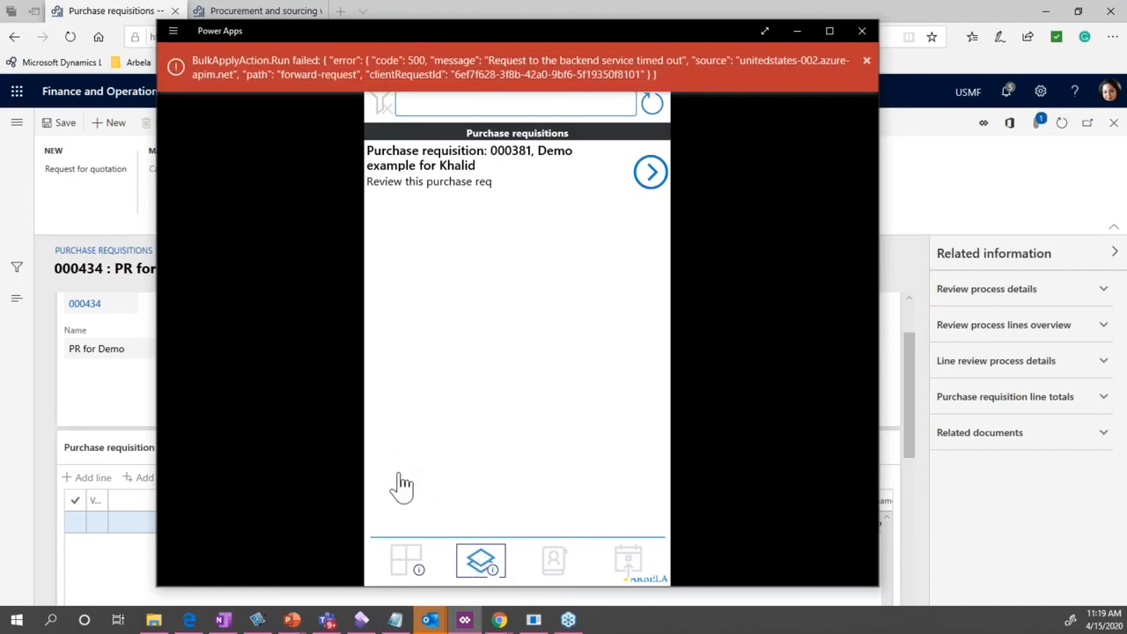
click(407, 563)
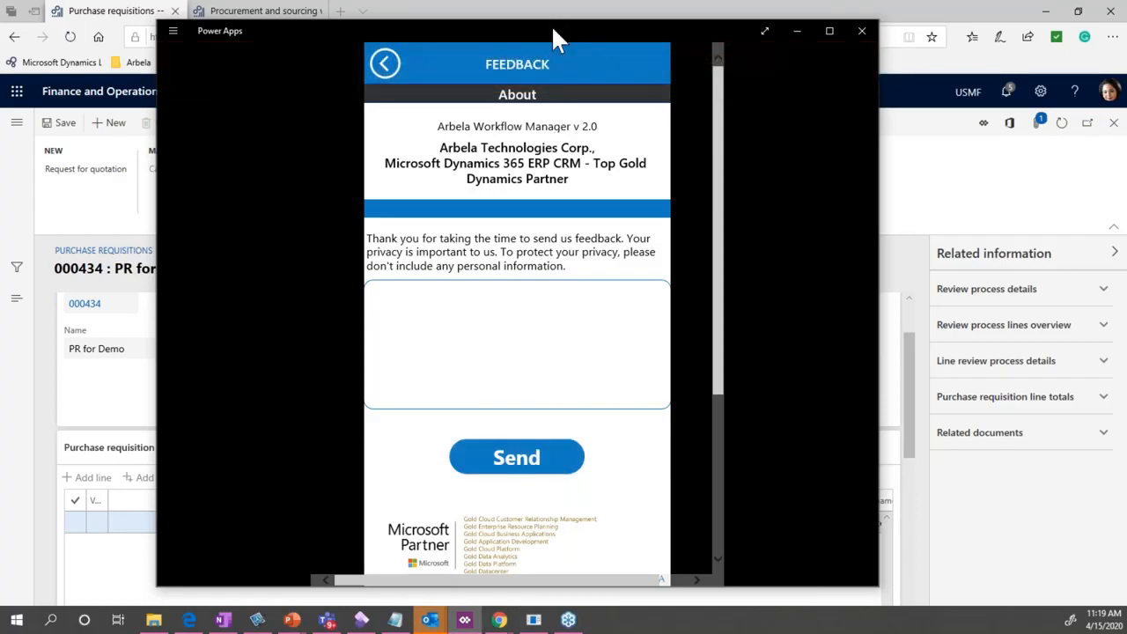
click(385, 66)
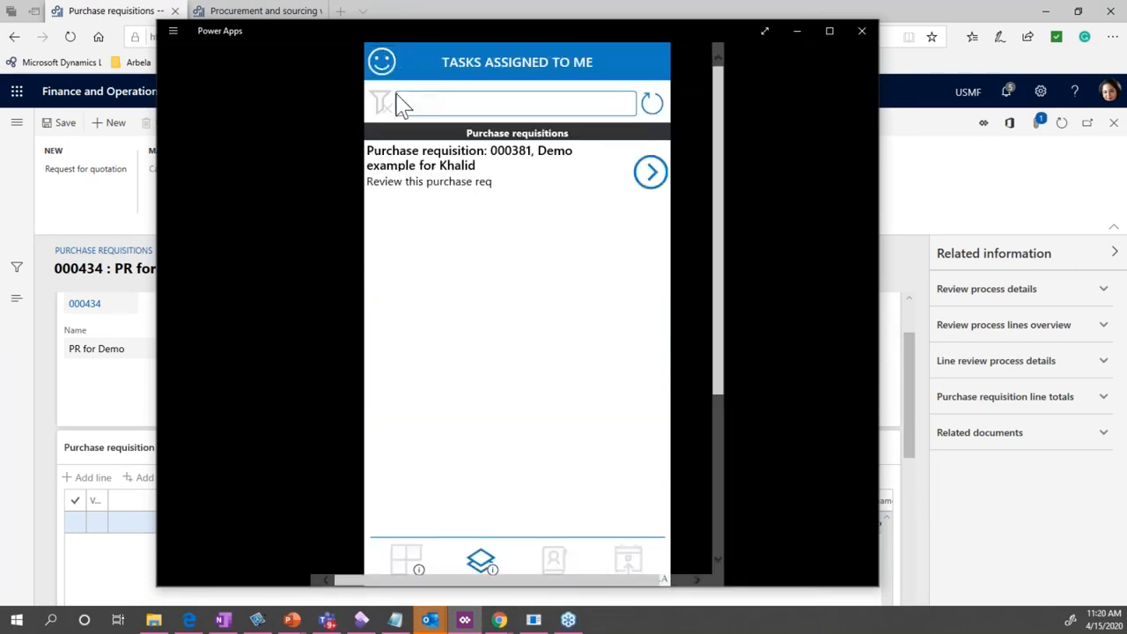
Open the assigned purchase requisition review task and release it
click(650, 176)
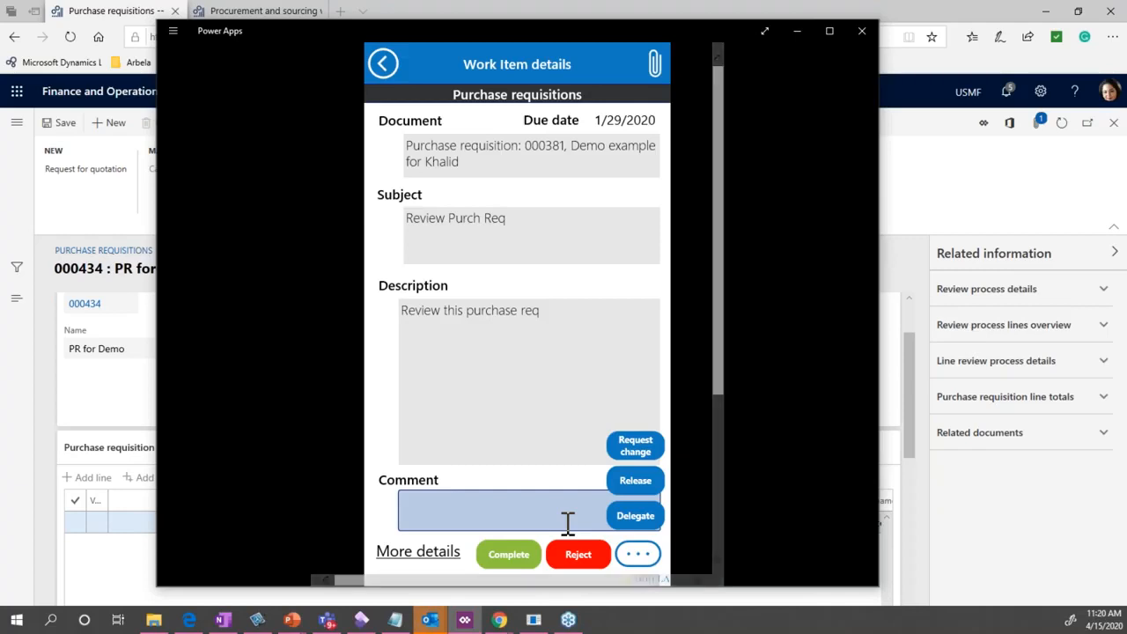
click(641, 490)
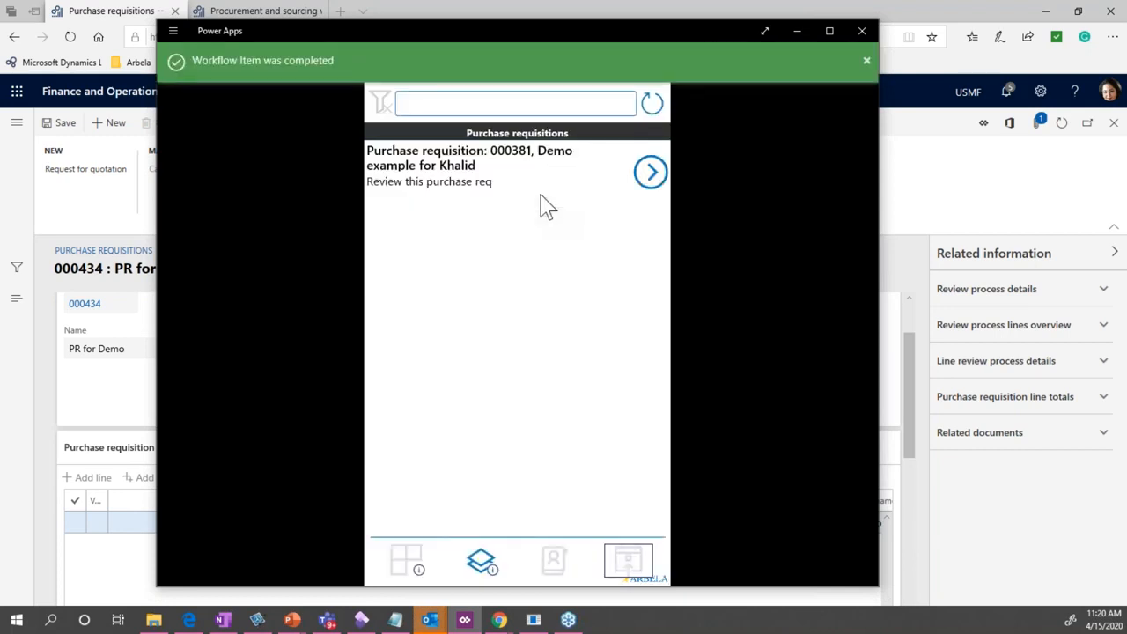
Open the delegation page, dismiss the completion message and start a new delegation with its scope set to Workflow
click(421, 567)
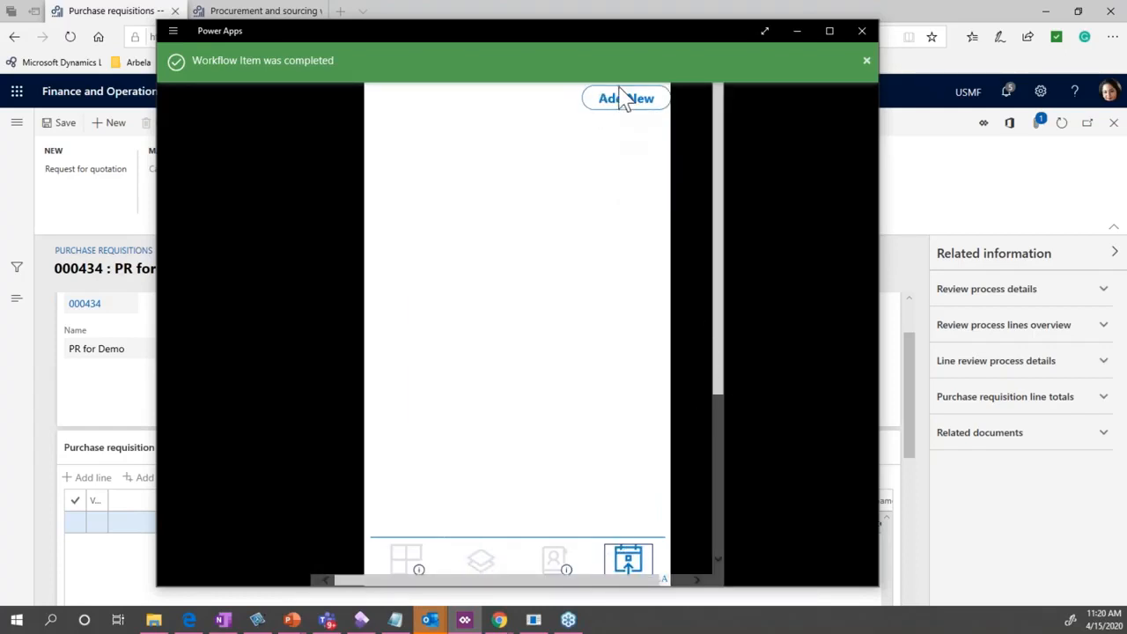
click(868, 68)
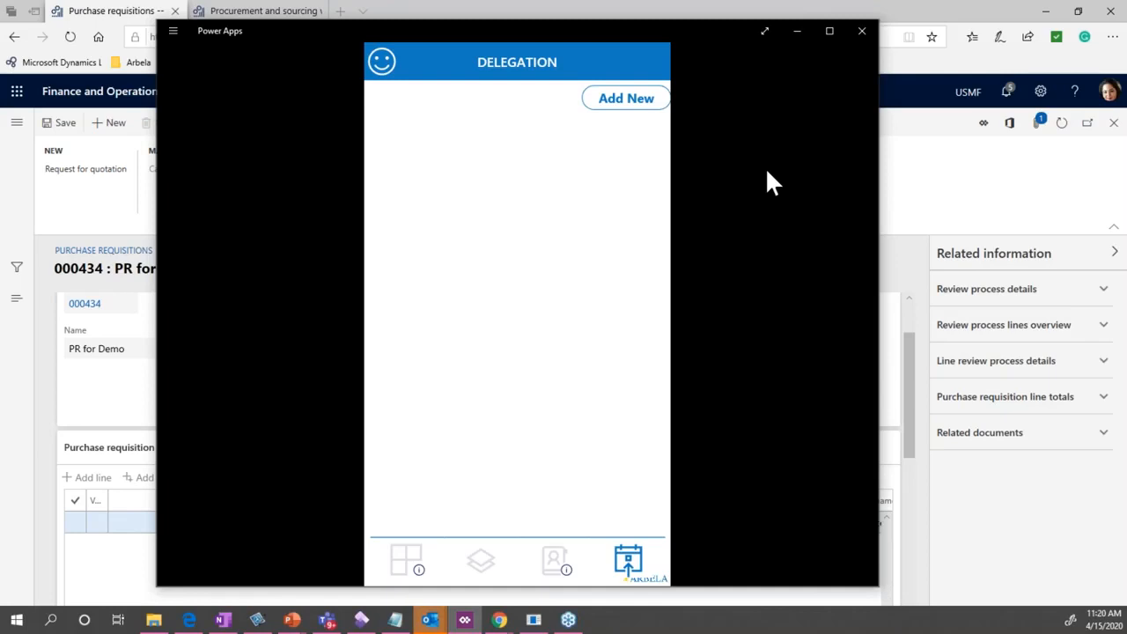
click(628, 104)
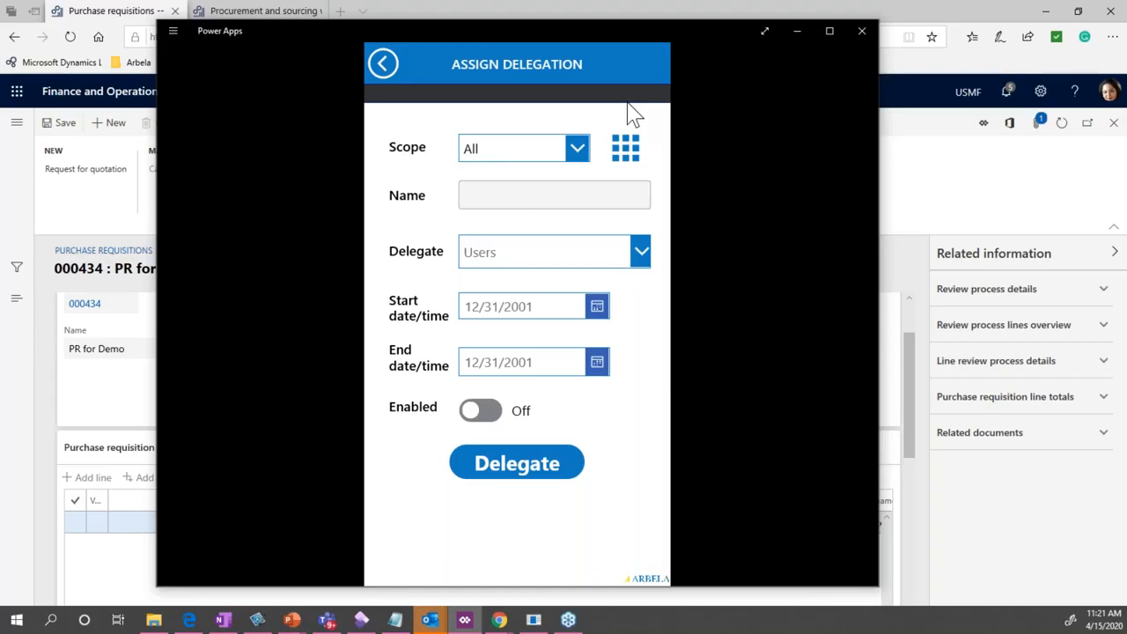
click(577, 150)
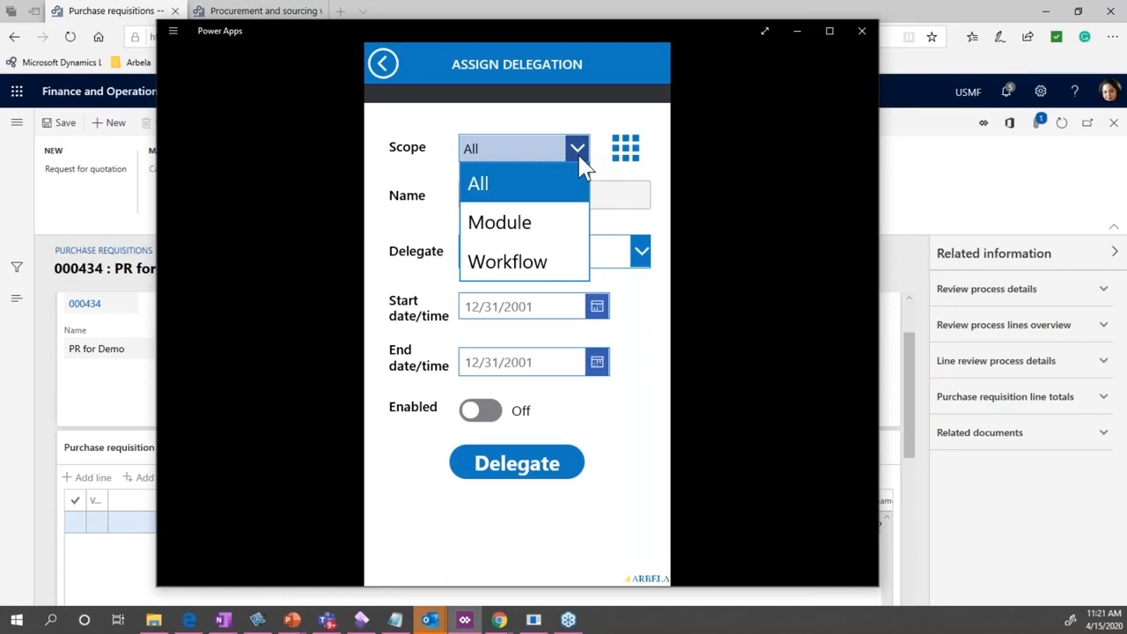
click(546, 184)
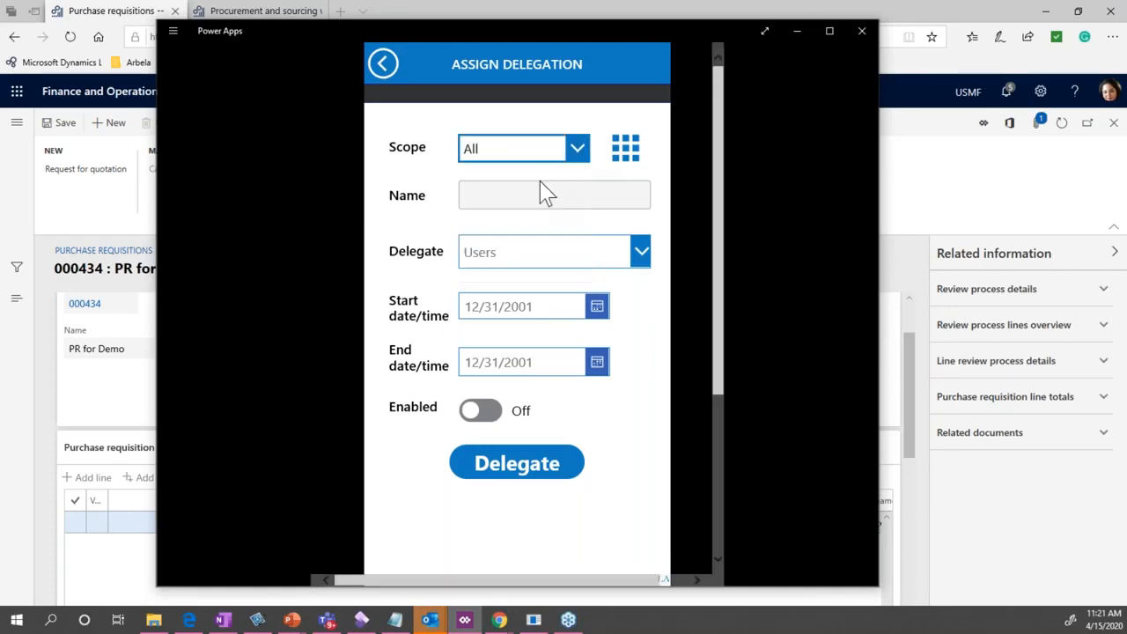
click(582, 161)
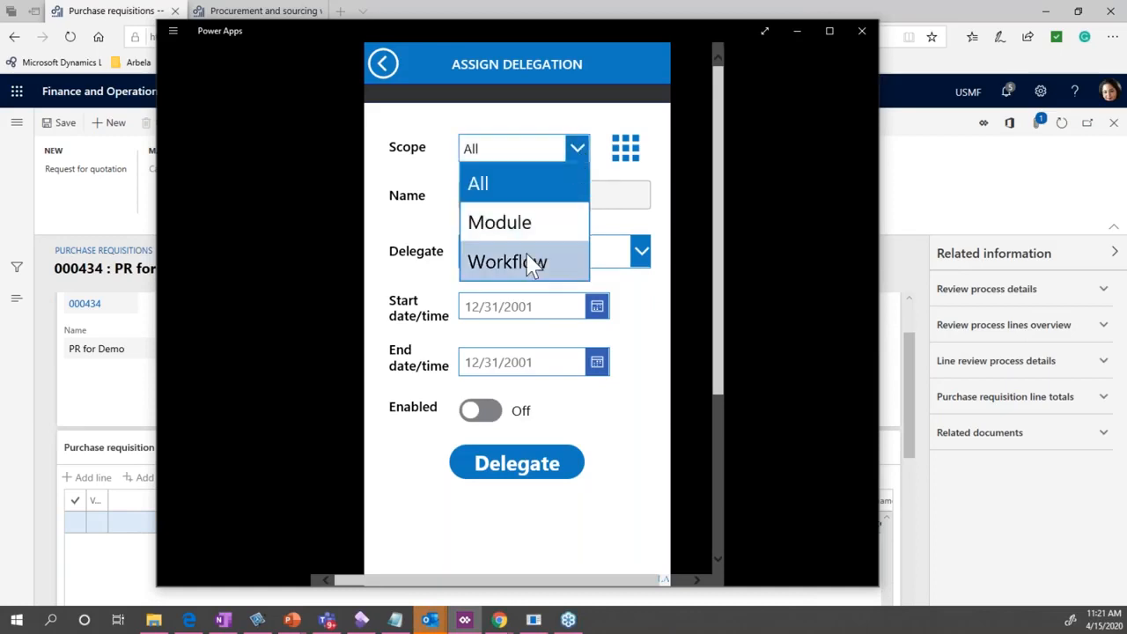
click(519, 275)
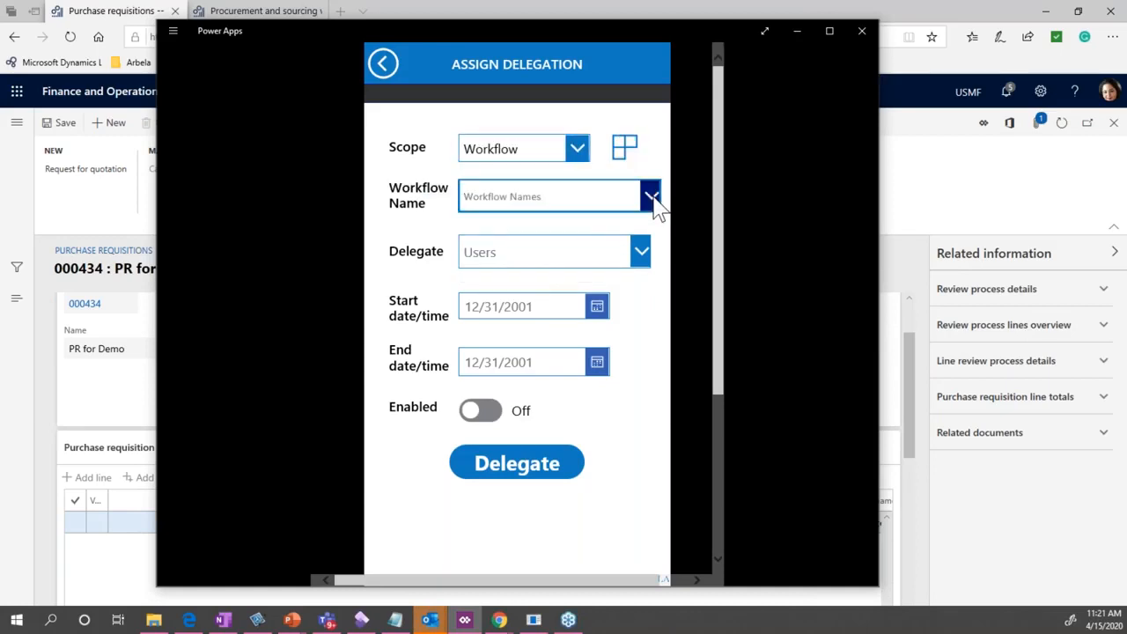
Choose Purchase order workflow as the workflow name for the delegation
click(652, 201)
scroll(605, 344, down, 2)
scroll(611, 348, down, 4)
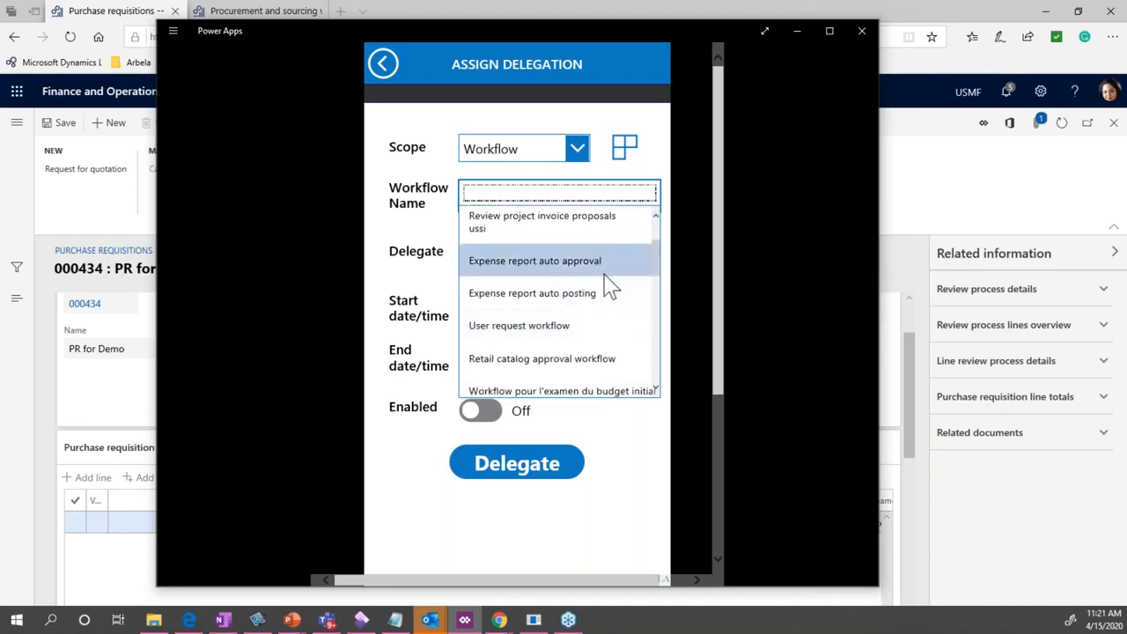
scroll(604, 300, down, 4)
scroll(607, 310, down, 2)
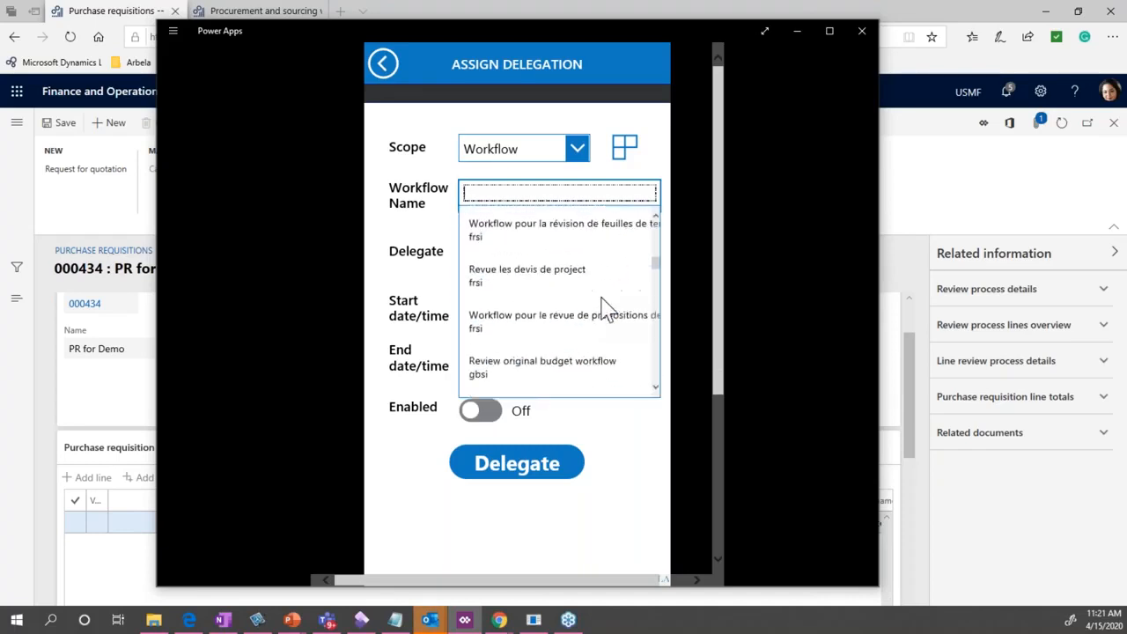
scroll(604, 306, down, 5)
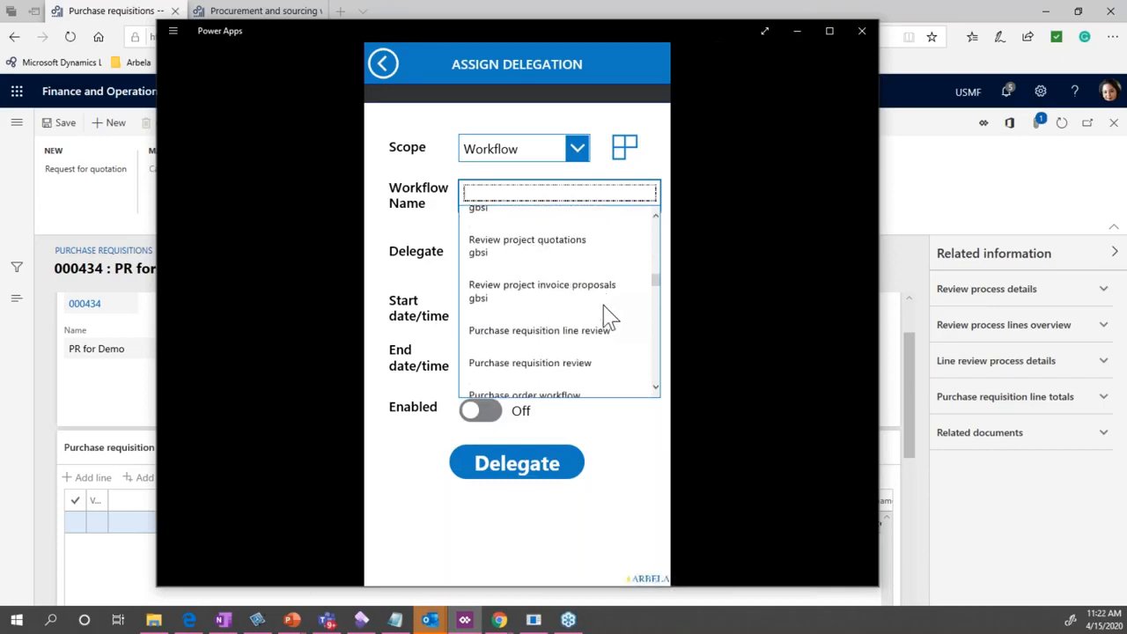
click(581, 395)
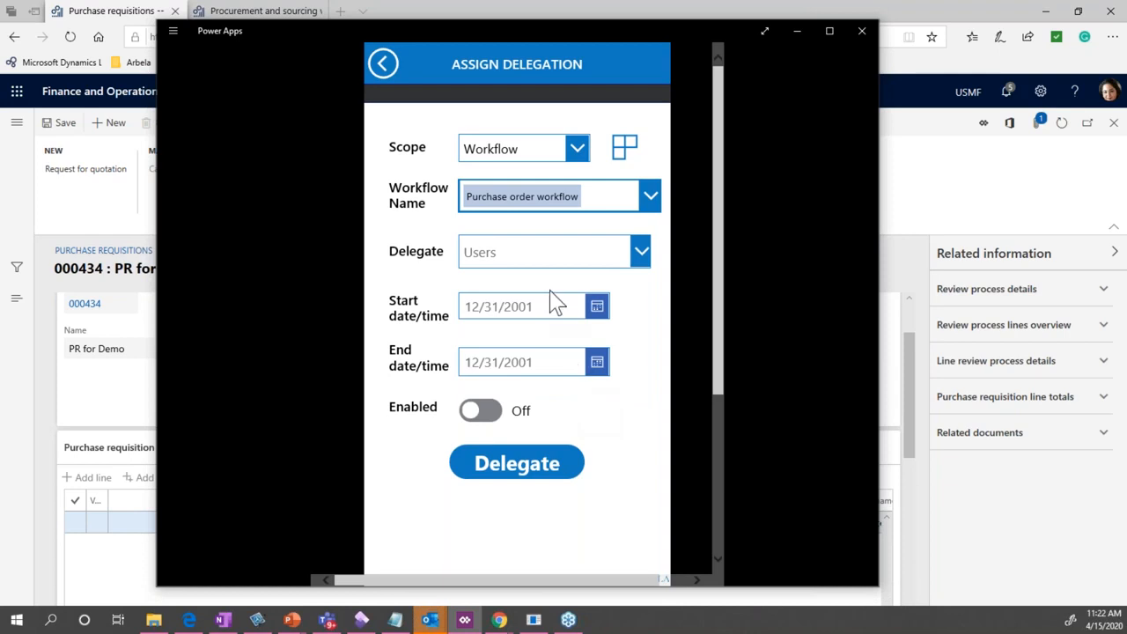
Choose a user from the user list as the delegate
click(641, 257)
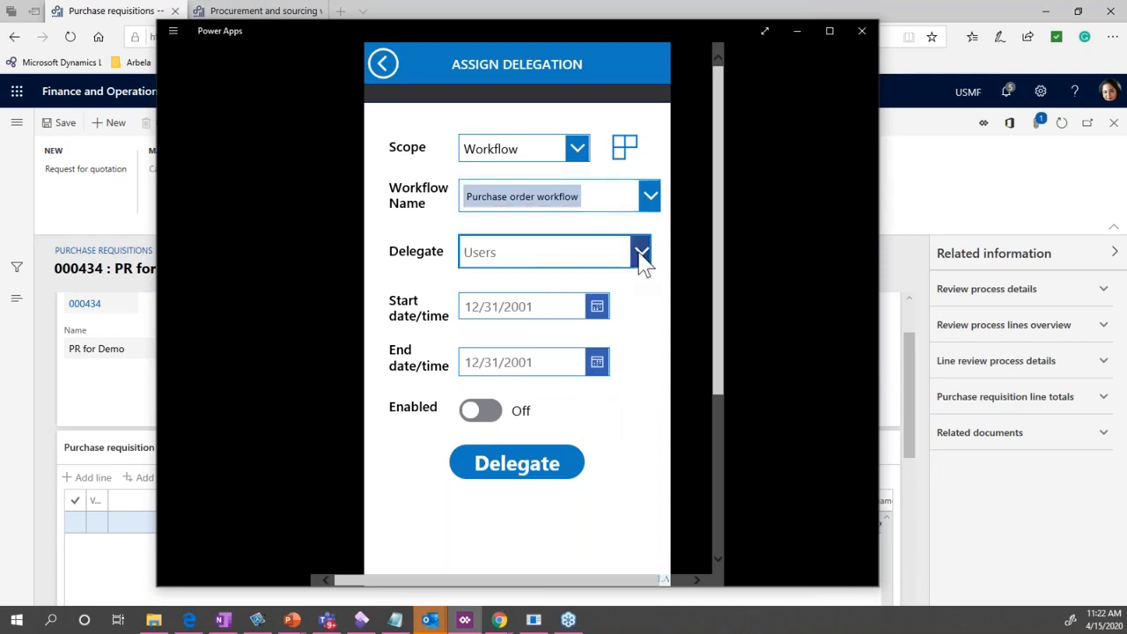
scroll(599, 431, down, 3)
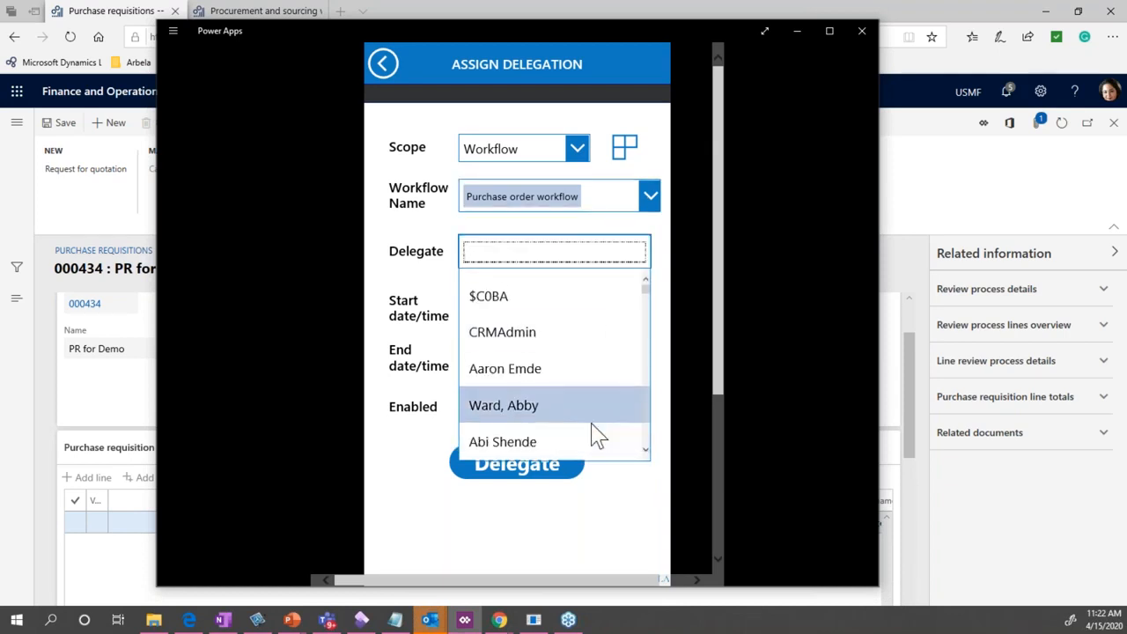
scroll(598, 432, down, 4)
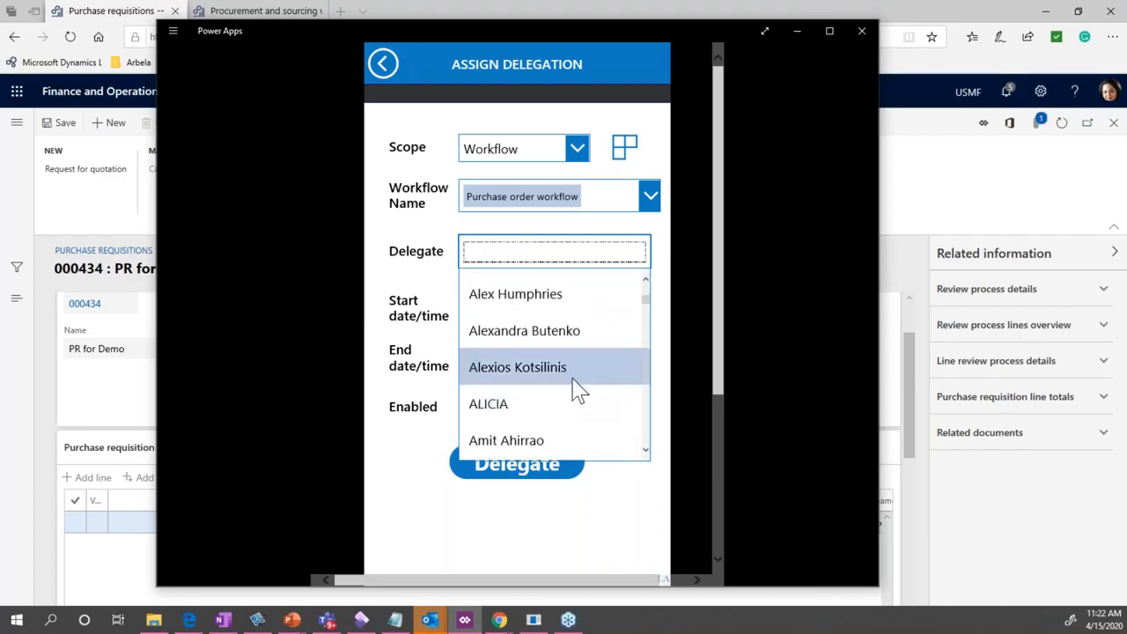
click(574, 386)
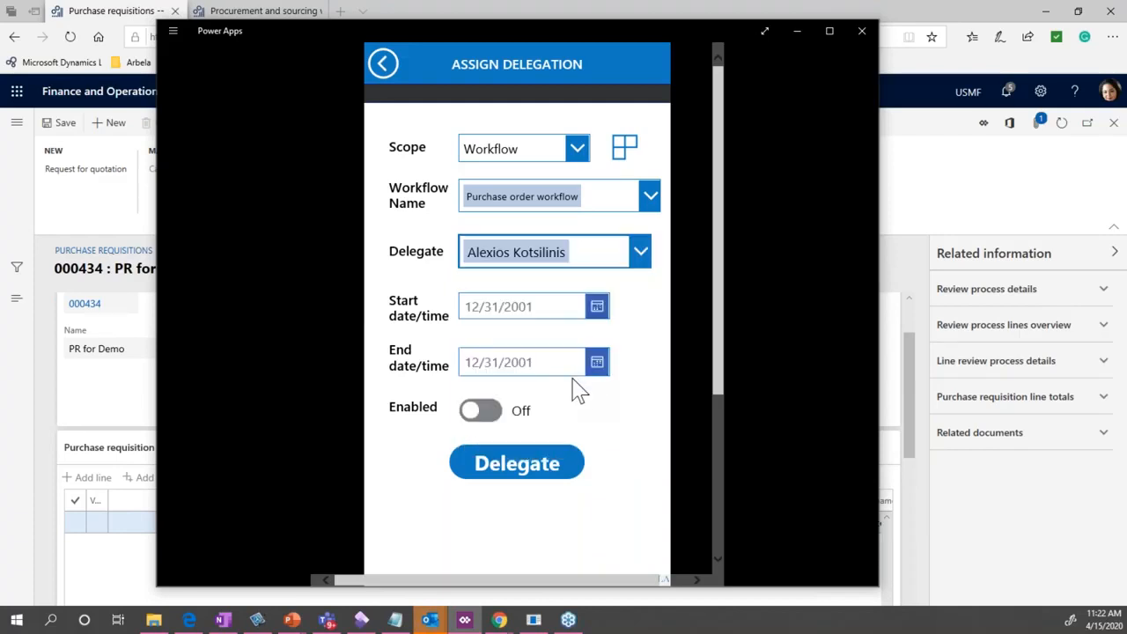
Set the delegation's start date to 4/30/2020 and its end date to 5/29/2020
click(598, 309)
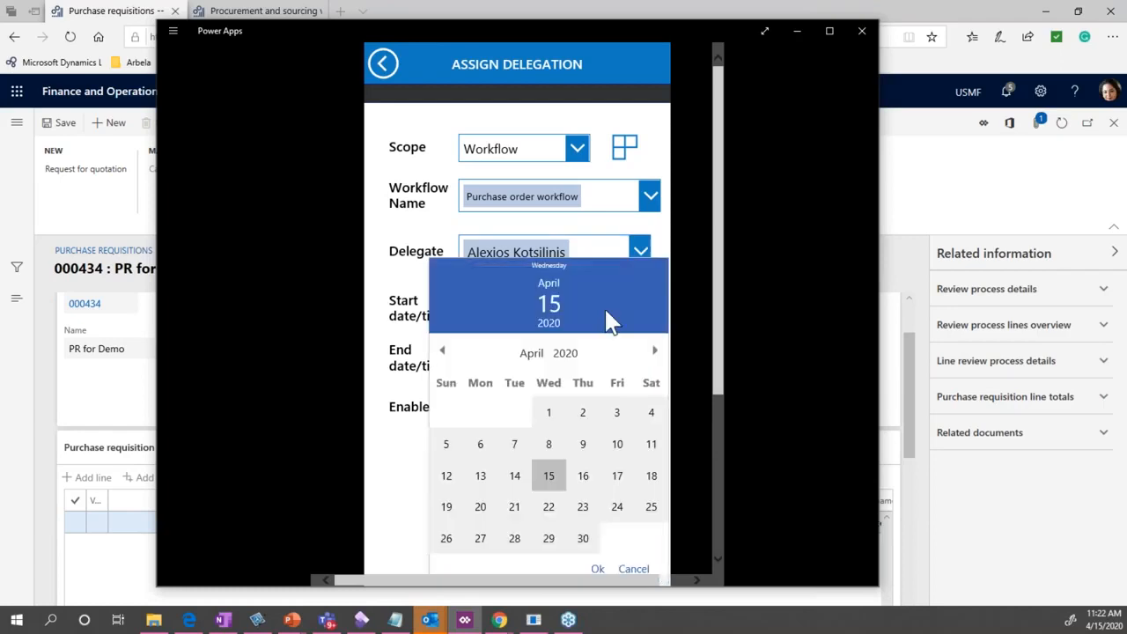
click(583, 541)
click(598, 568)
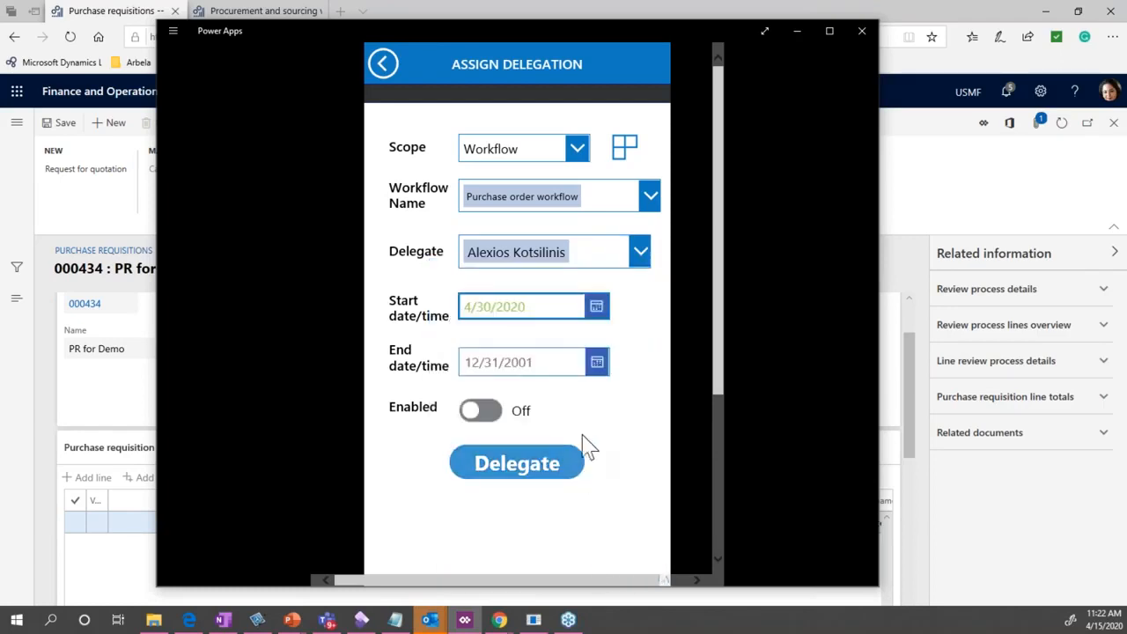
click(597, 367)
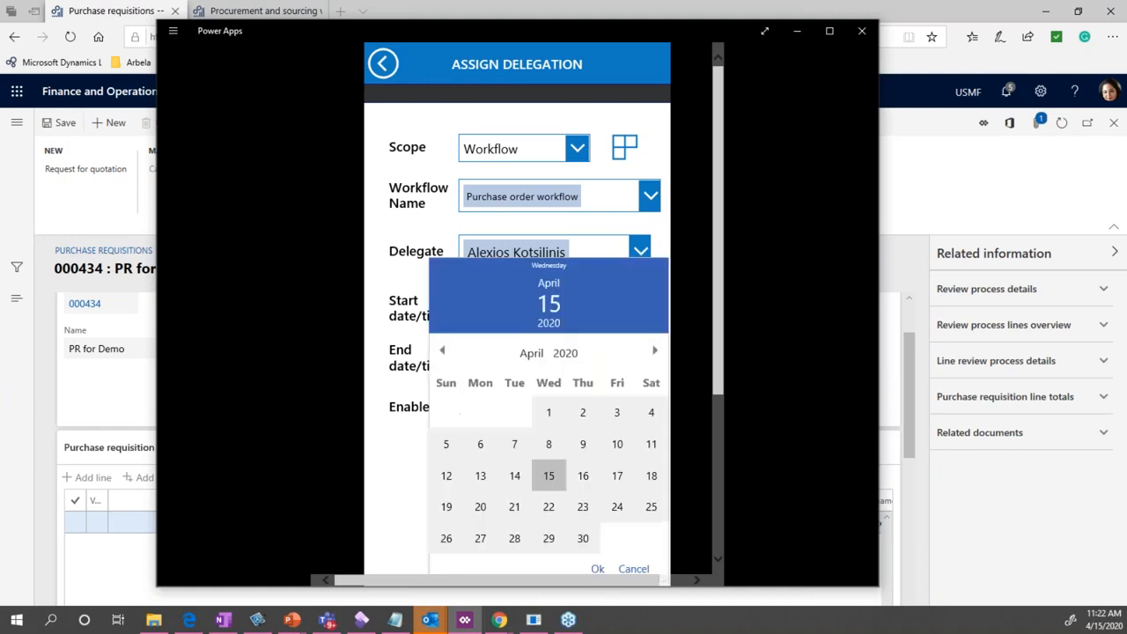
click(654, 351)
click(617, 512)
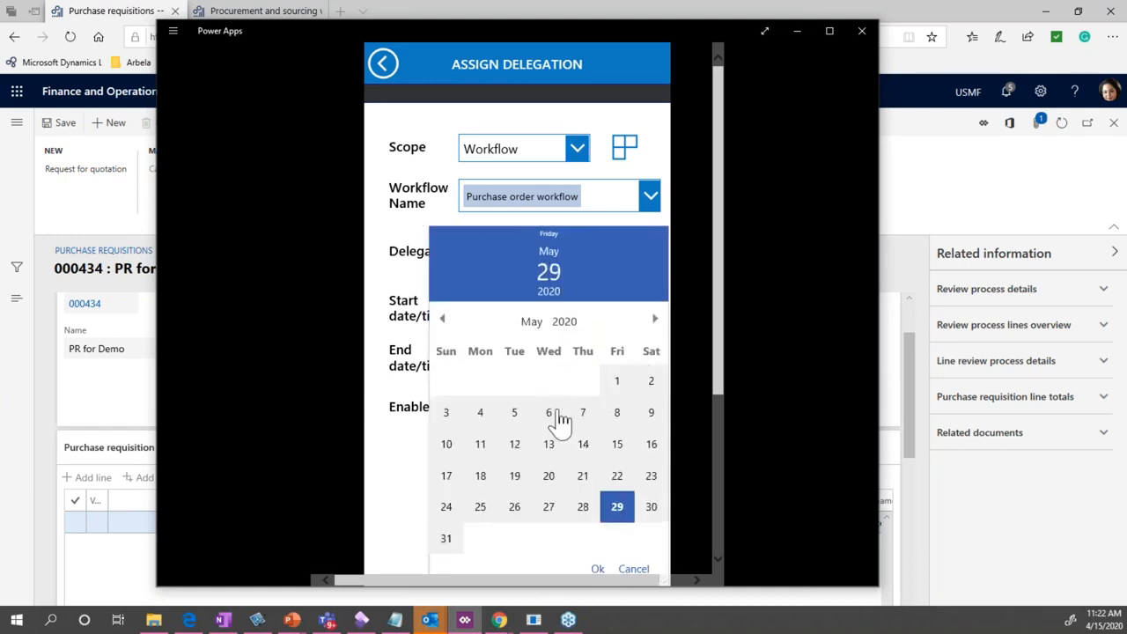
click(600, 571)
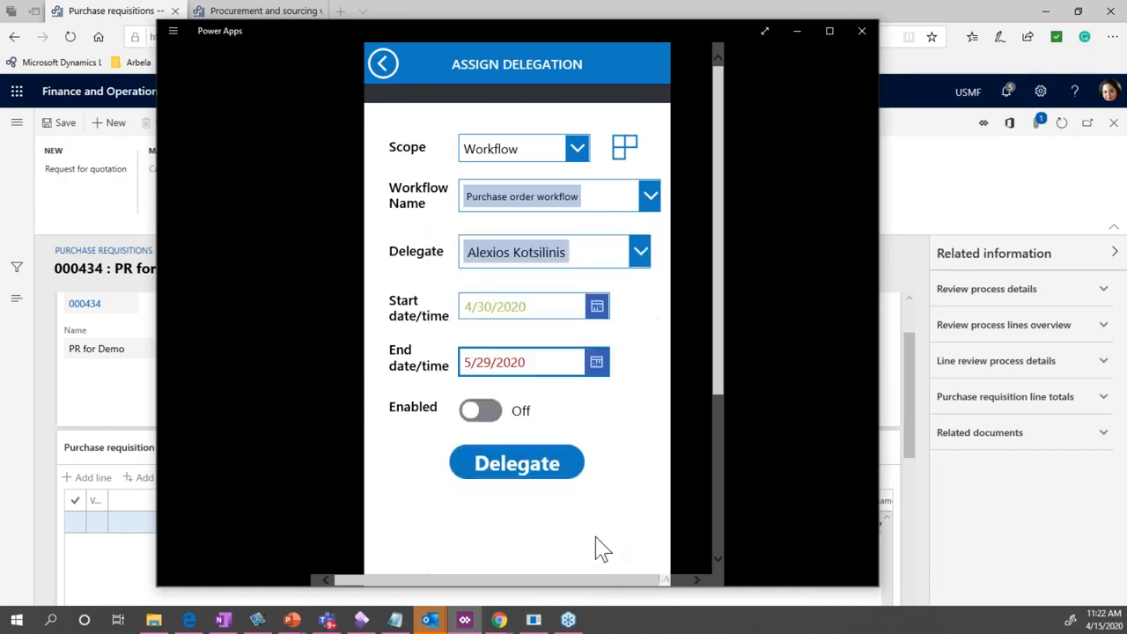
Enable and submit the delegation, and return to the delegation list
click(476, 416)
click(542, 472)
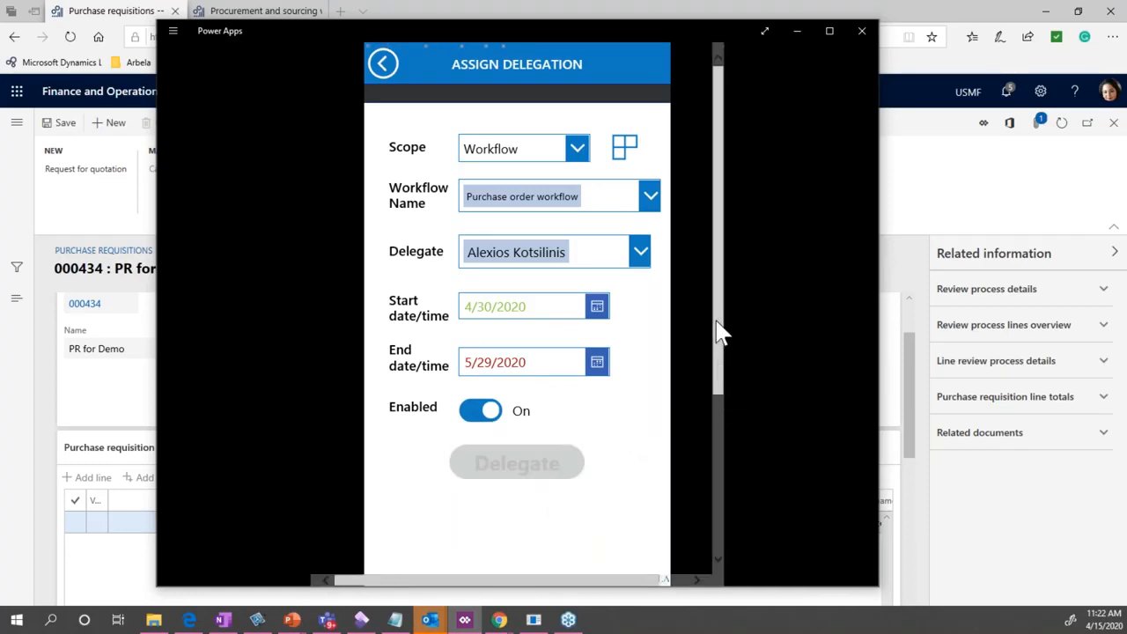
click(384, 64)
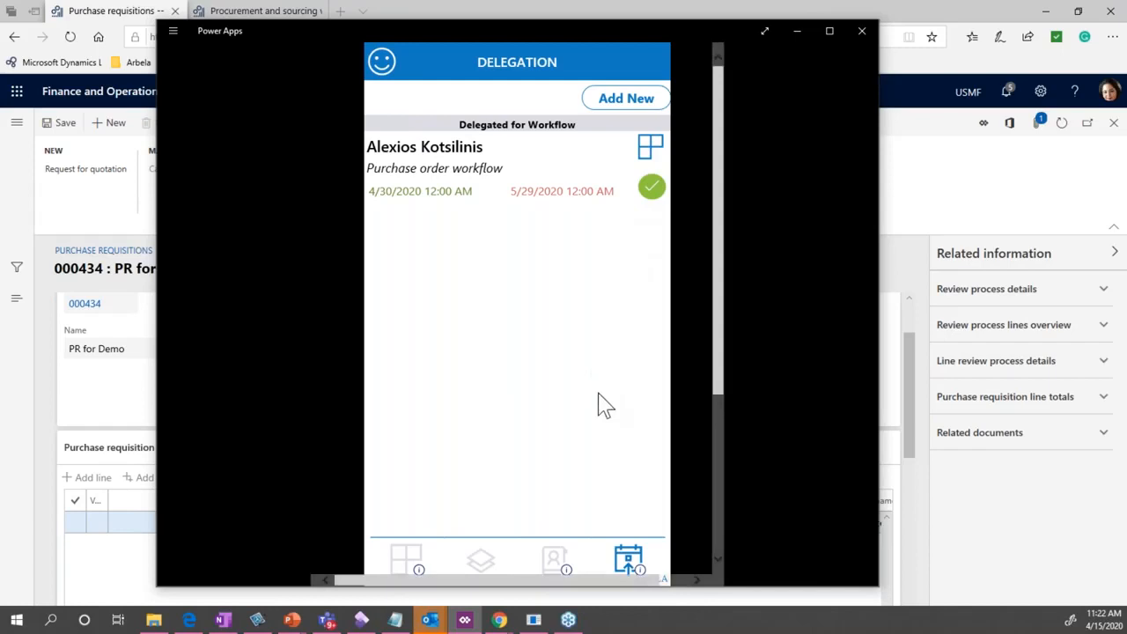
Open the purchase requisition review task available in my queues and accept it
click(558, 568)
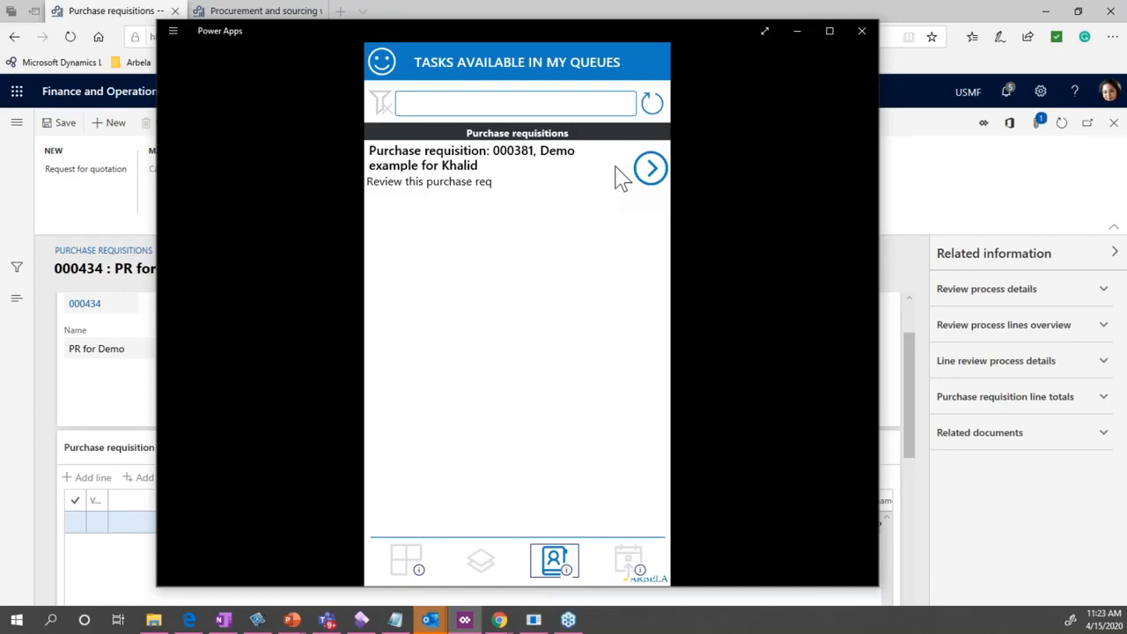
click(651, 171)
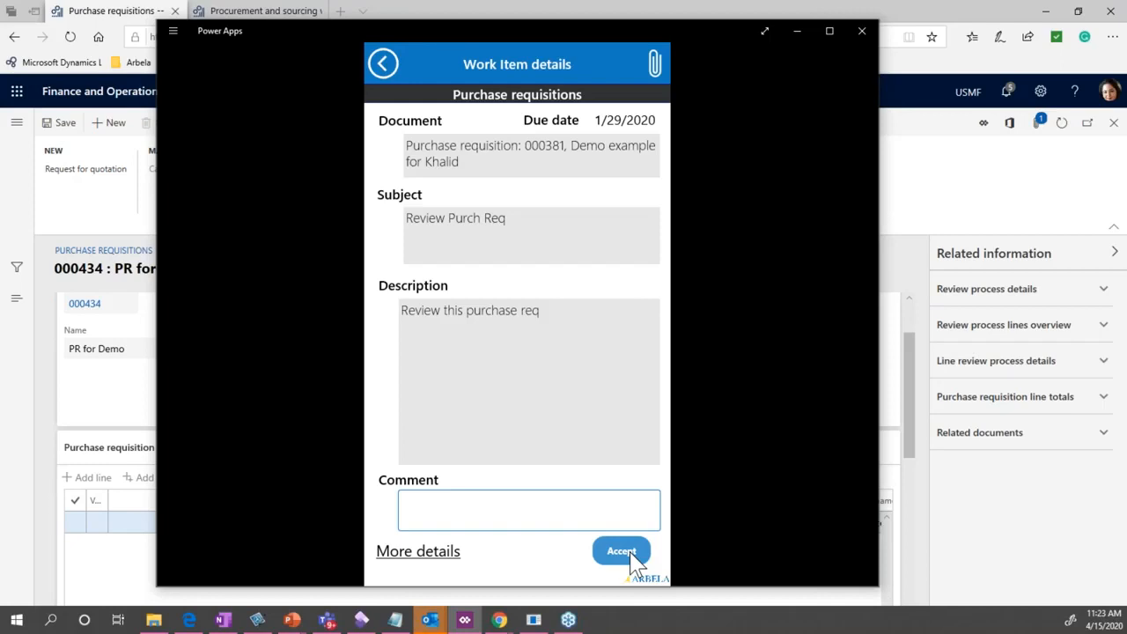
click(631, 554)
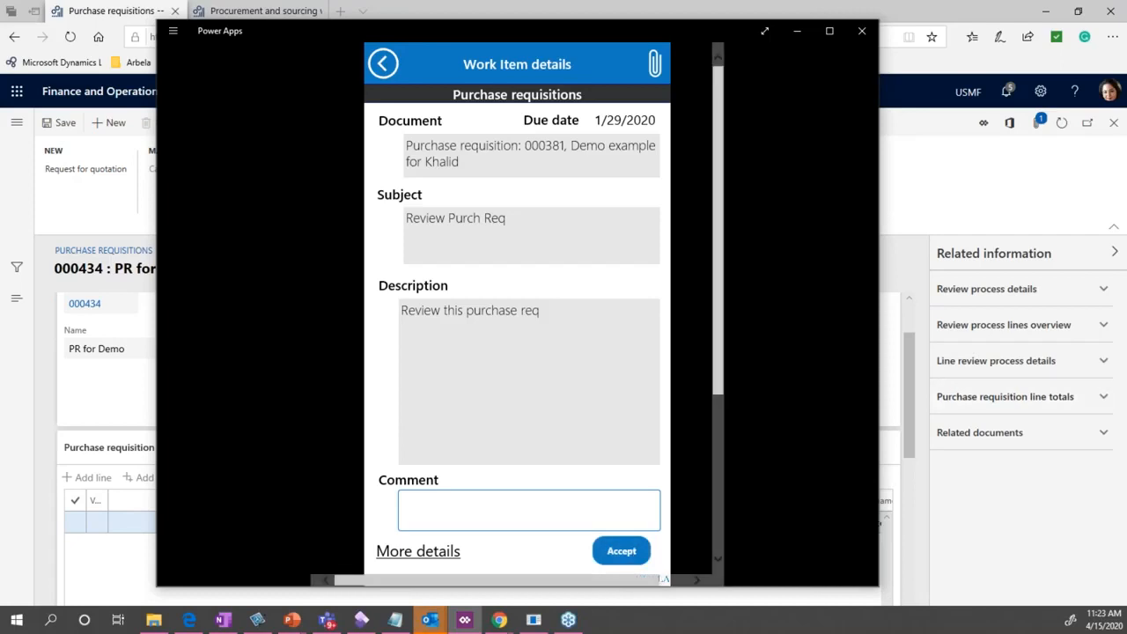
Switch to the PowerPoint slide show and advance through the approval screen configuration slide to the Email approval link slide
key(alt+Tab)
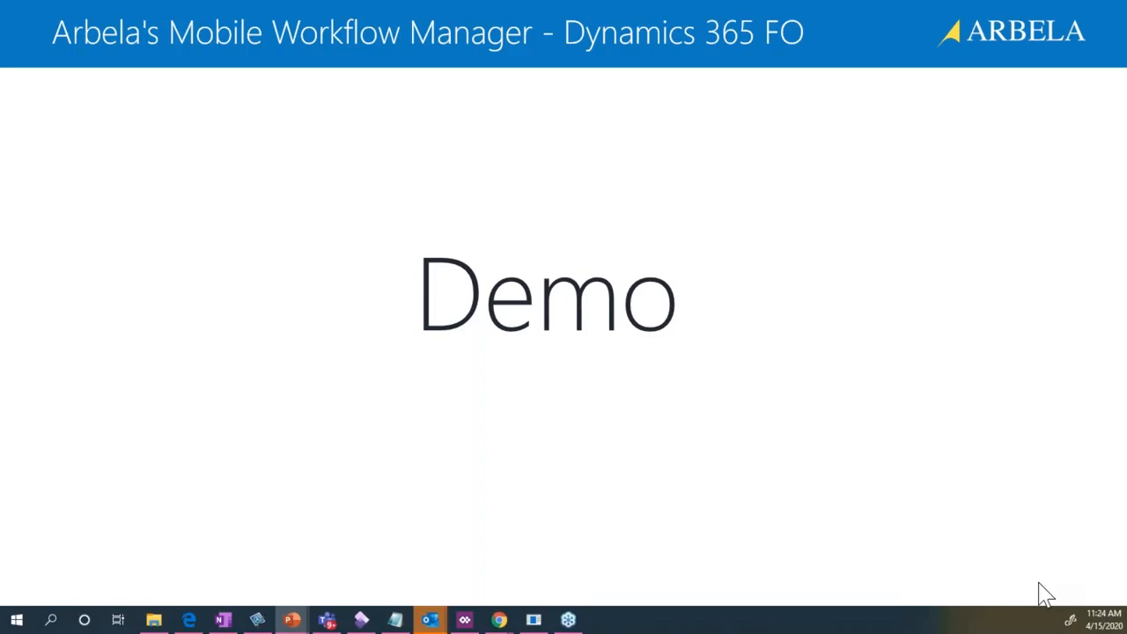
key(Right)
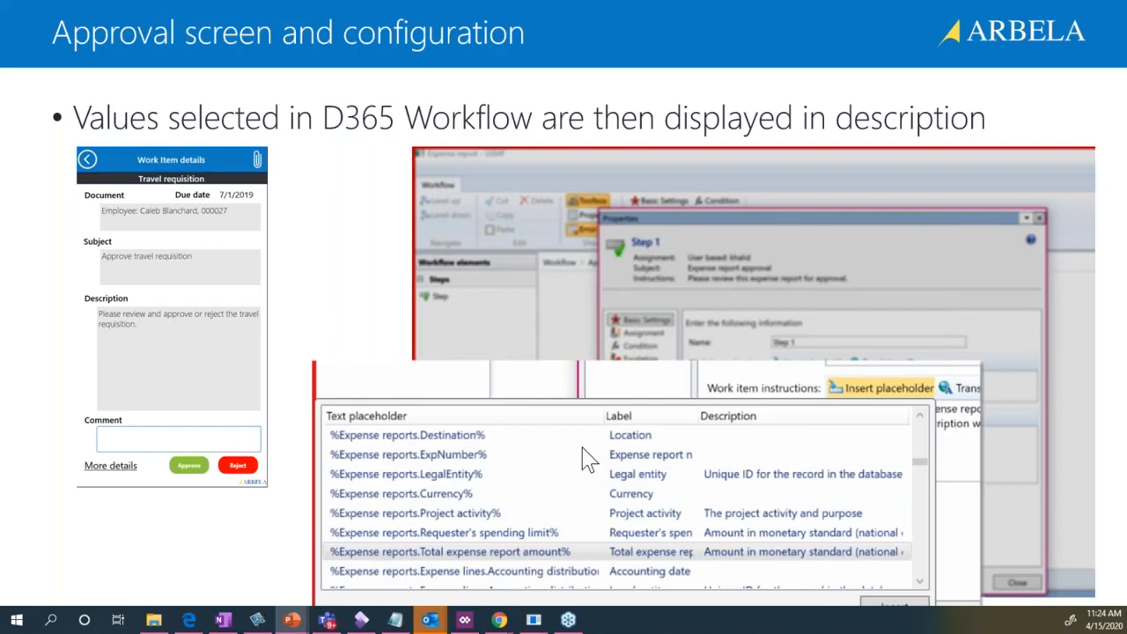
click(781, 503)
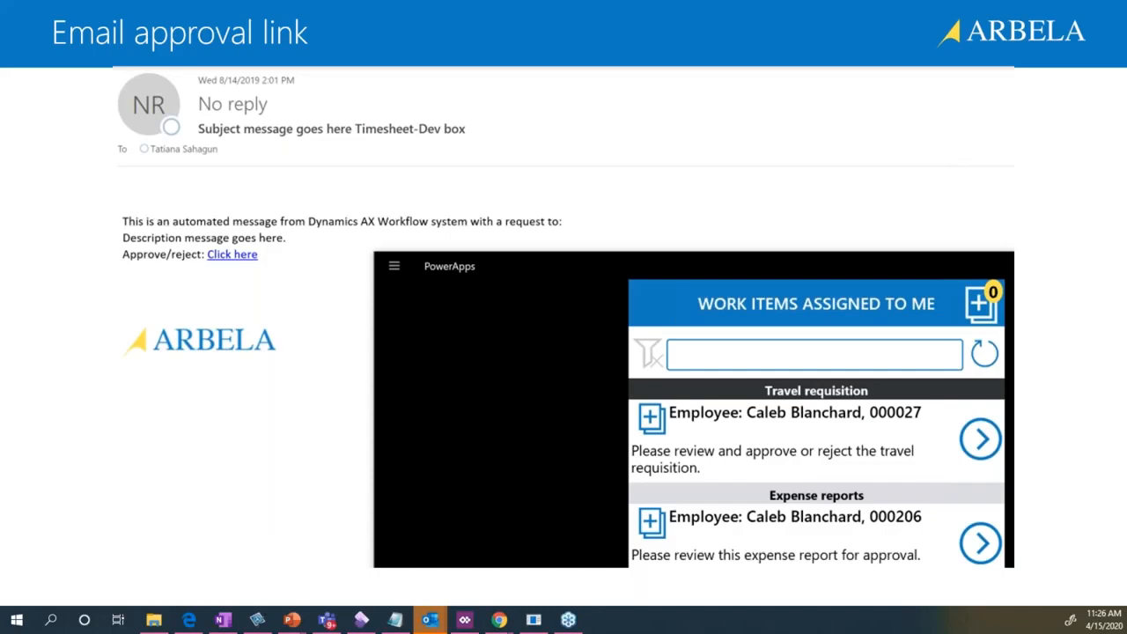
Bring the 15,000.00 purchase requisition email onto the screen, maximize it and approve the requisition through its approve/reject link
drag(1126, 104, 309, 158)
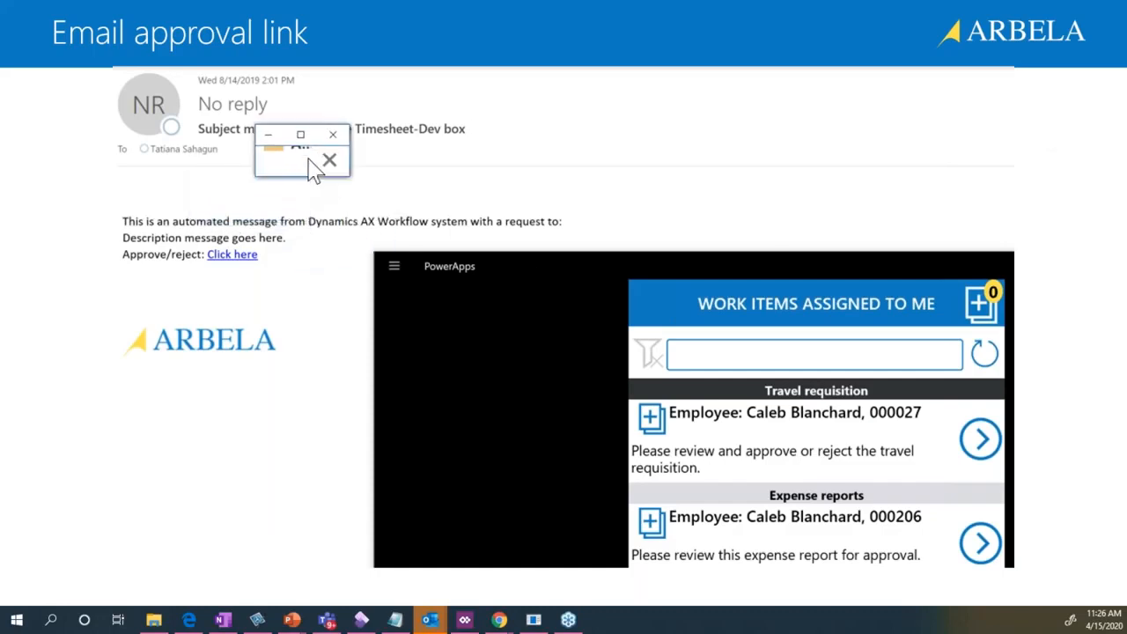
click(309, 129)
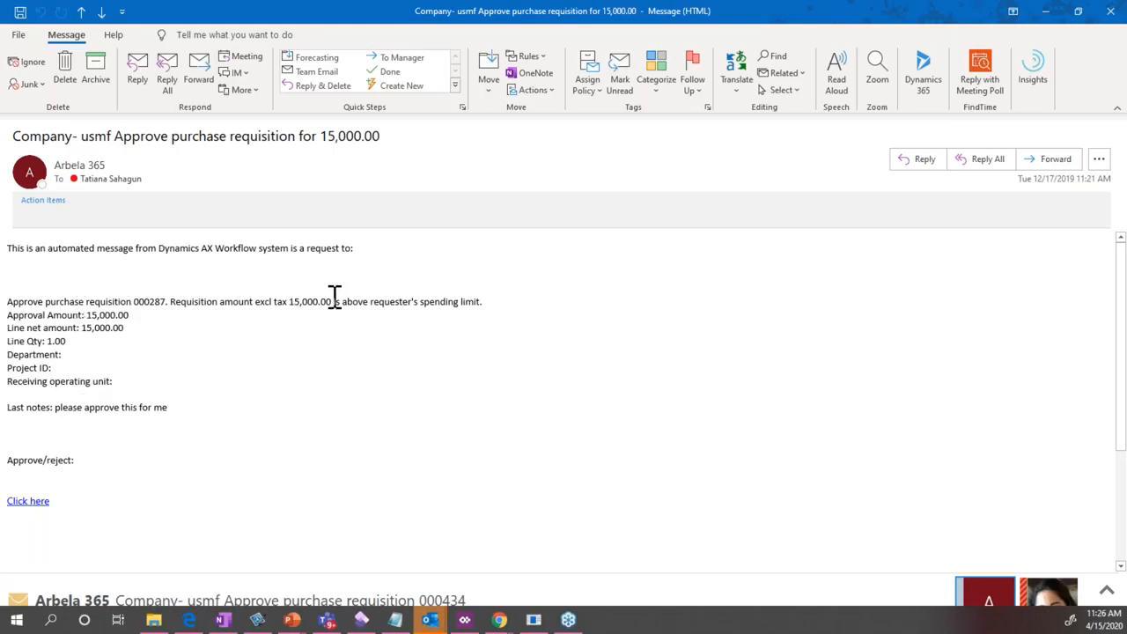
click(43, 513)
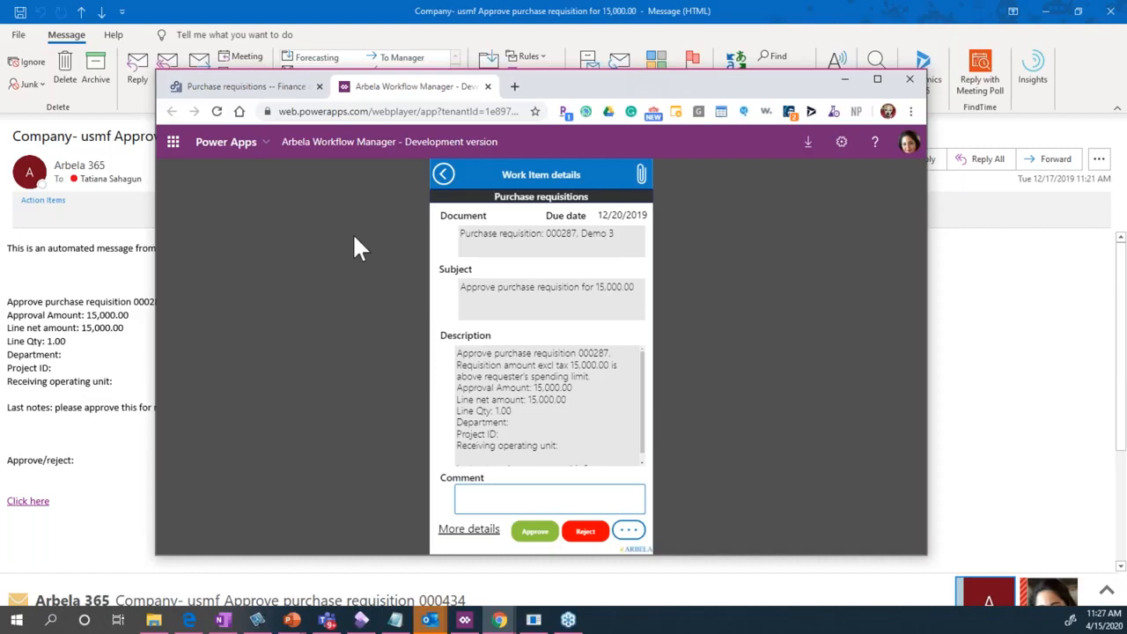
click(532, 535)
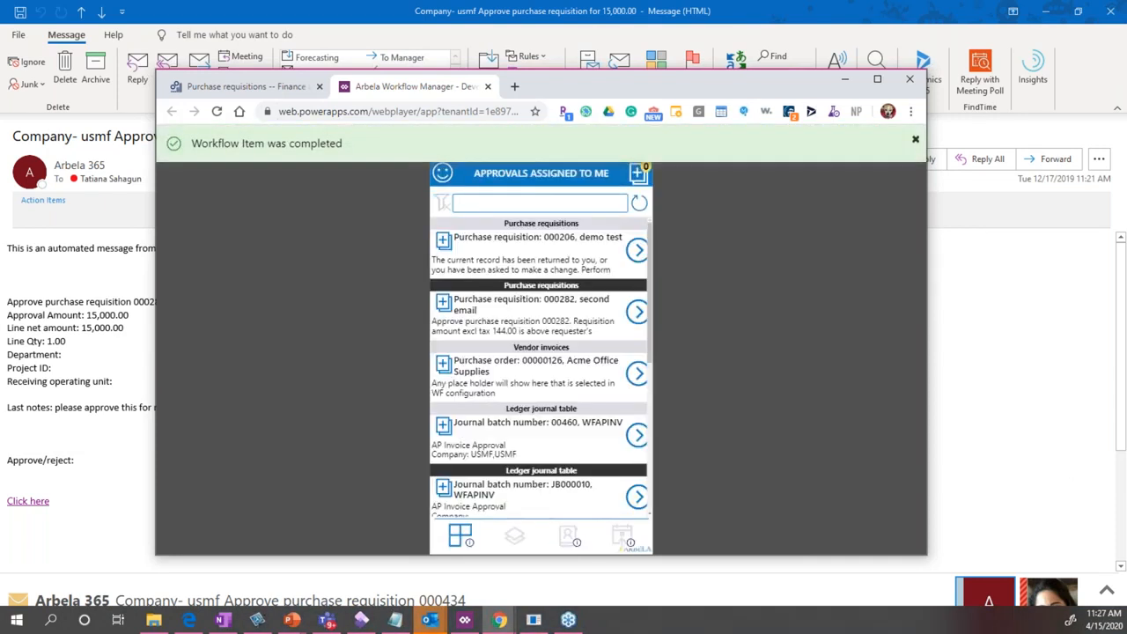
Return to the PowerPoint slide show and advance to the Microsoft partner Showcase slide
key(alt+Tab)
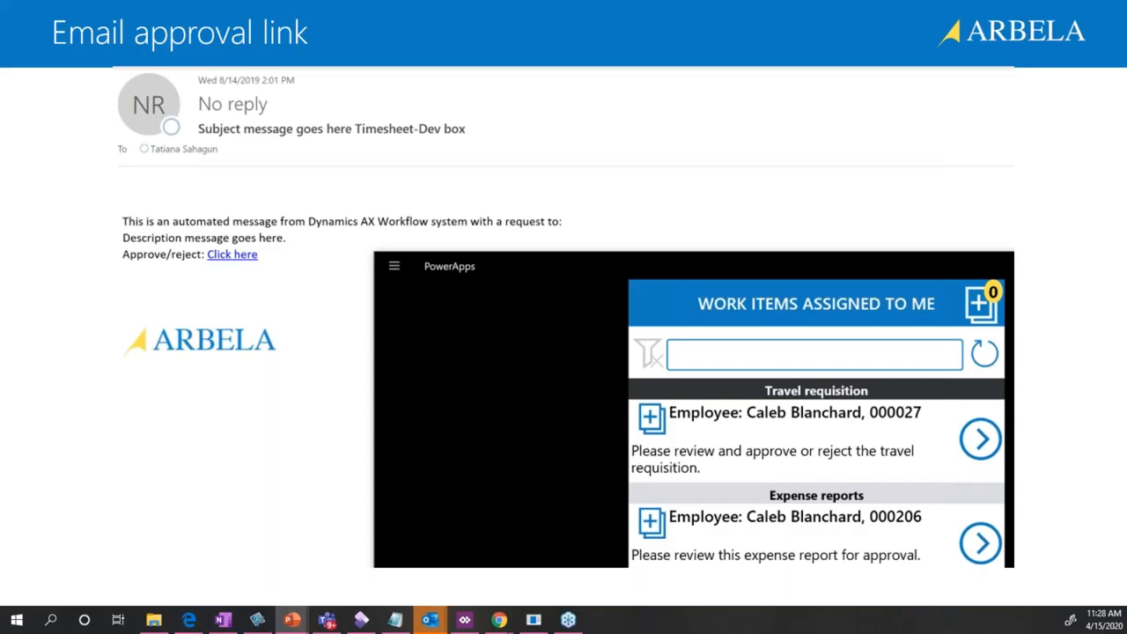
key(Right)
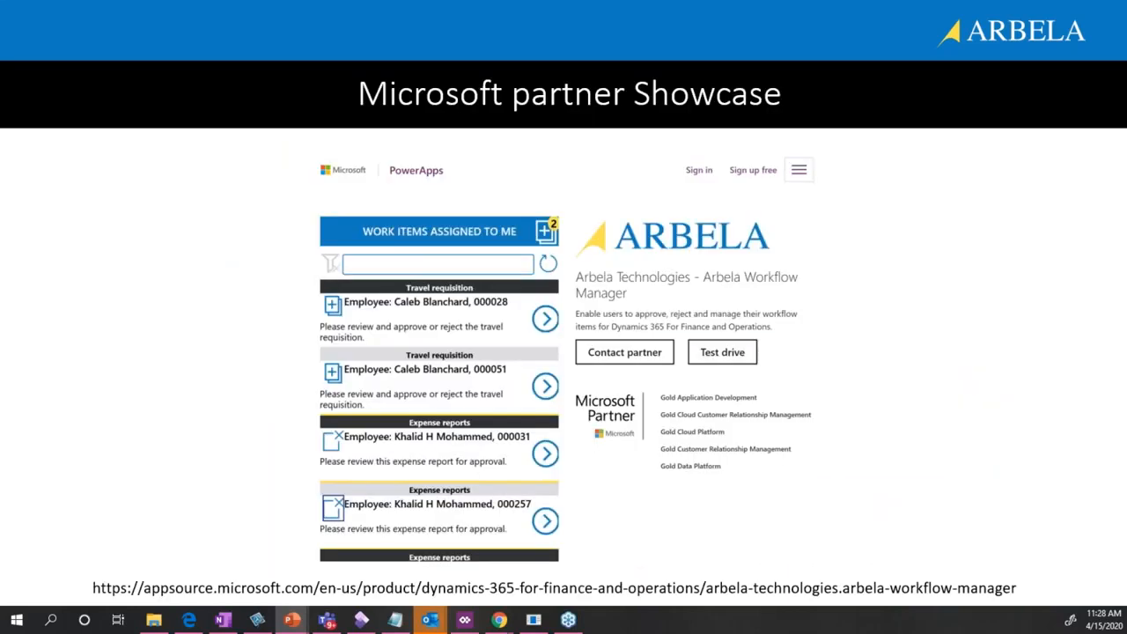